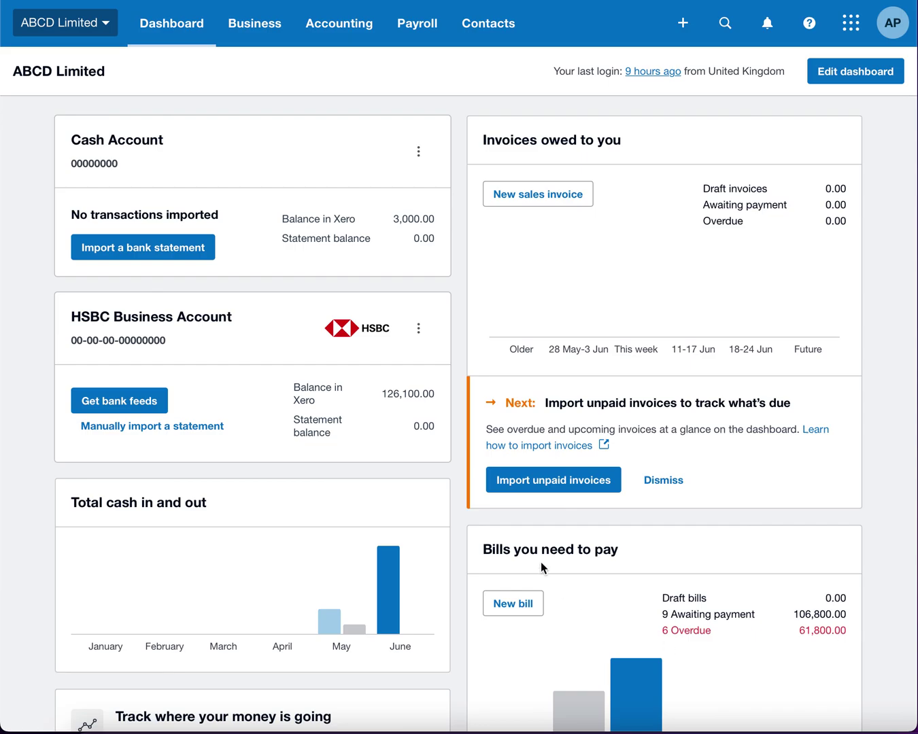
# Step: Open the Chart of accounts from Accounting > Advanced settings
pyautogui.scroll(-3, 504, 548)
pyautogui.scroll(3, 505, 549)
pyautogui.click(348, 20)
pyautogui.click(362, 142)
pyautogui.click(568, 226)
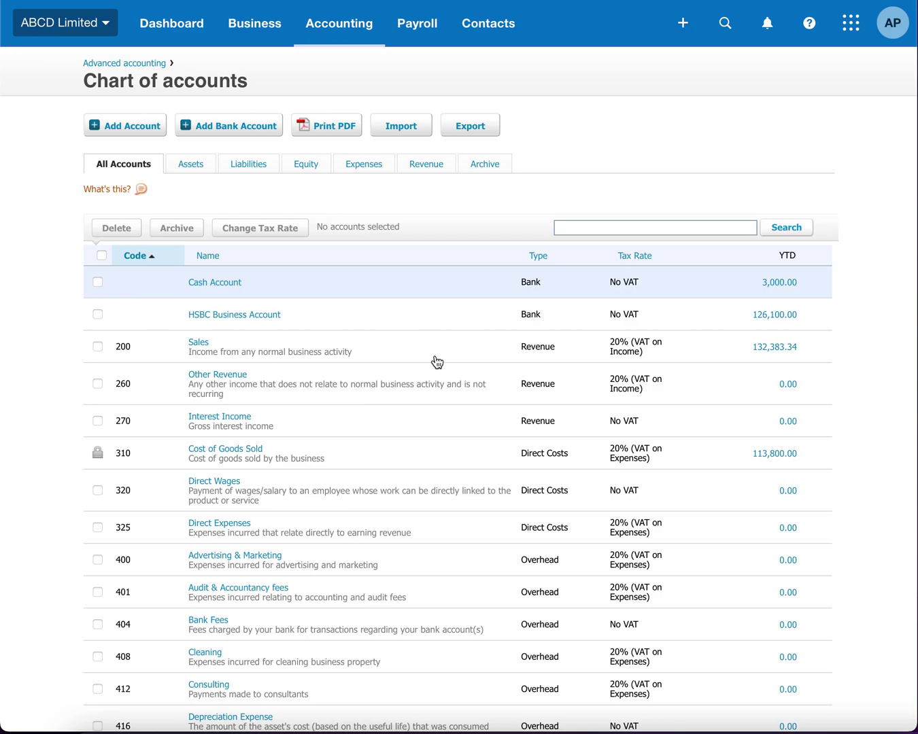
# Step: Change Cost of Goods Sold (310) default tax to Zero Rated Expenses and save
pyautogui.click(257, 454)
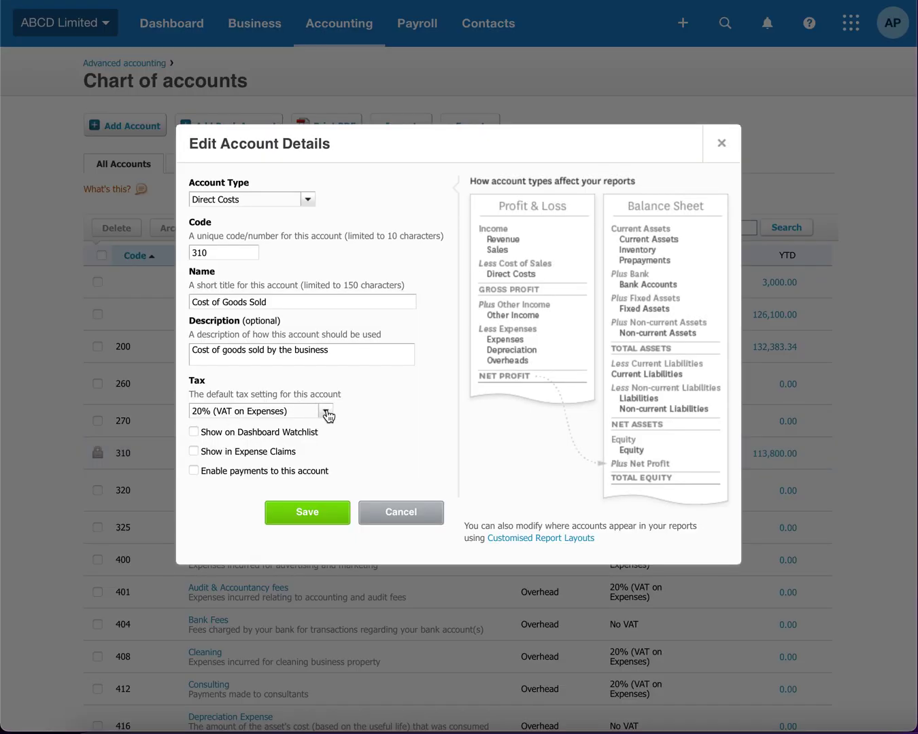
pyautogui.click(326, 414)
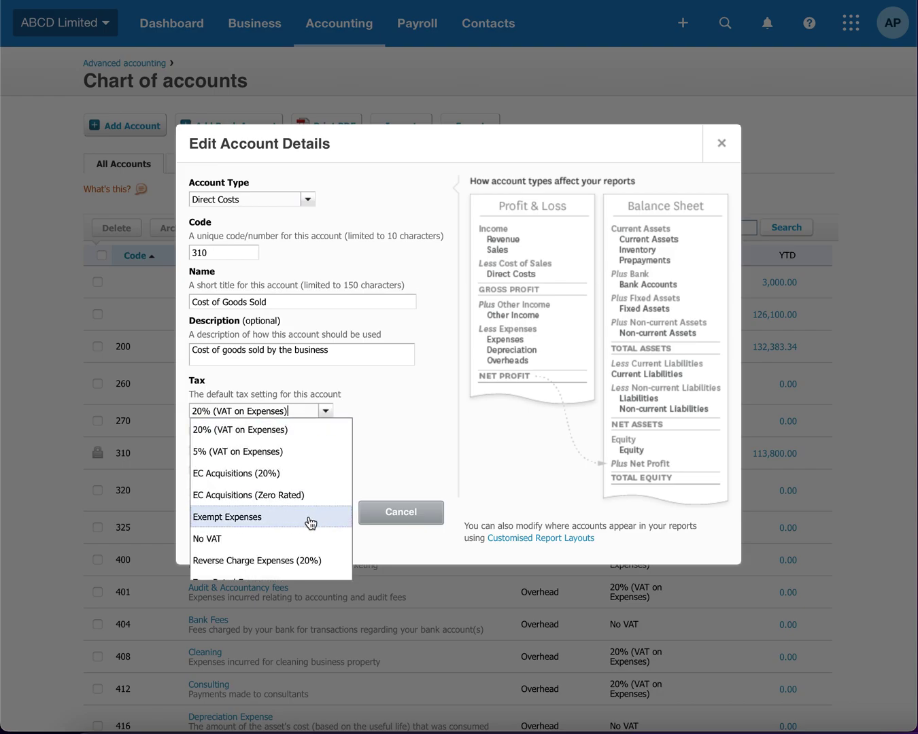
pyautogui.scroll(-1, 311, 520)
pyautogui.click(288, 567)
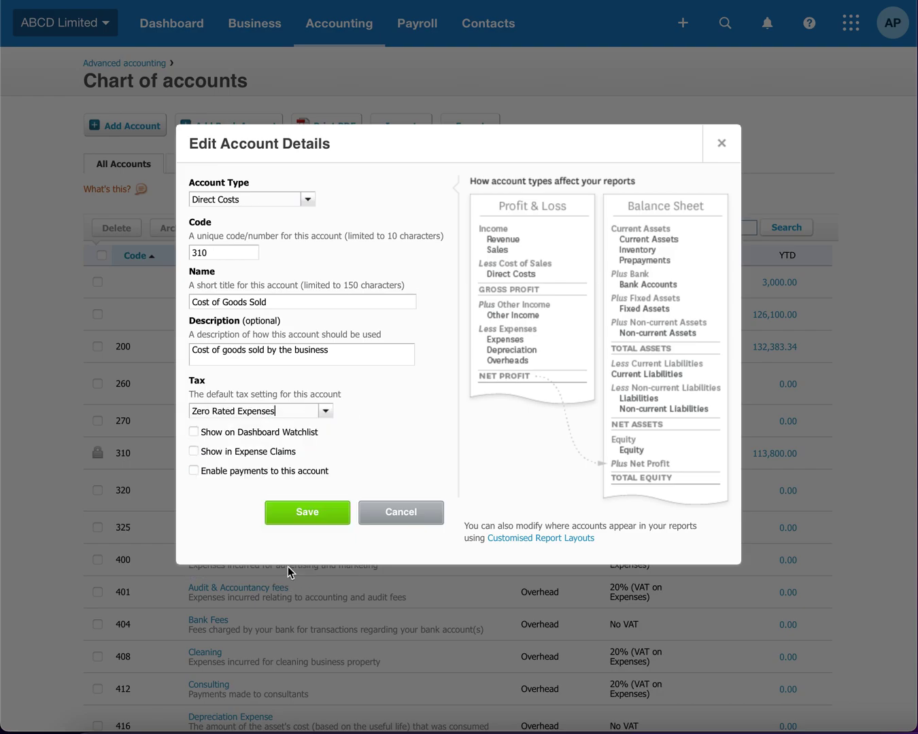
pyautogui.click(307, 516)
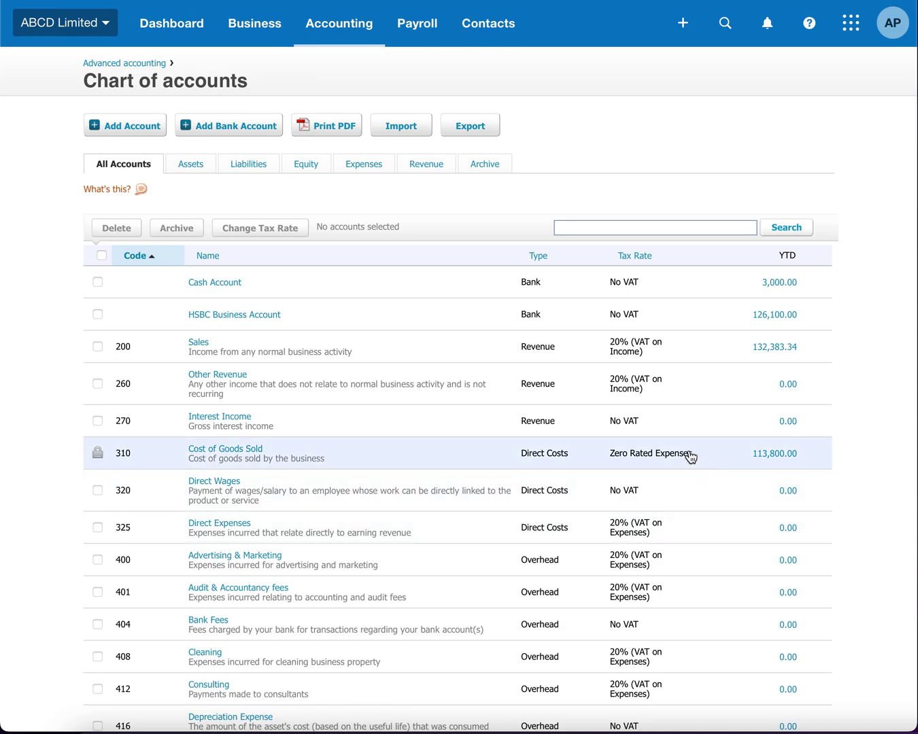
# Step: Open the Tax rates list, begin a 'Margin Schemes' rate, then discard that form
pyautogui.click(332, 24)
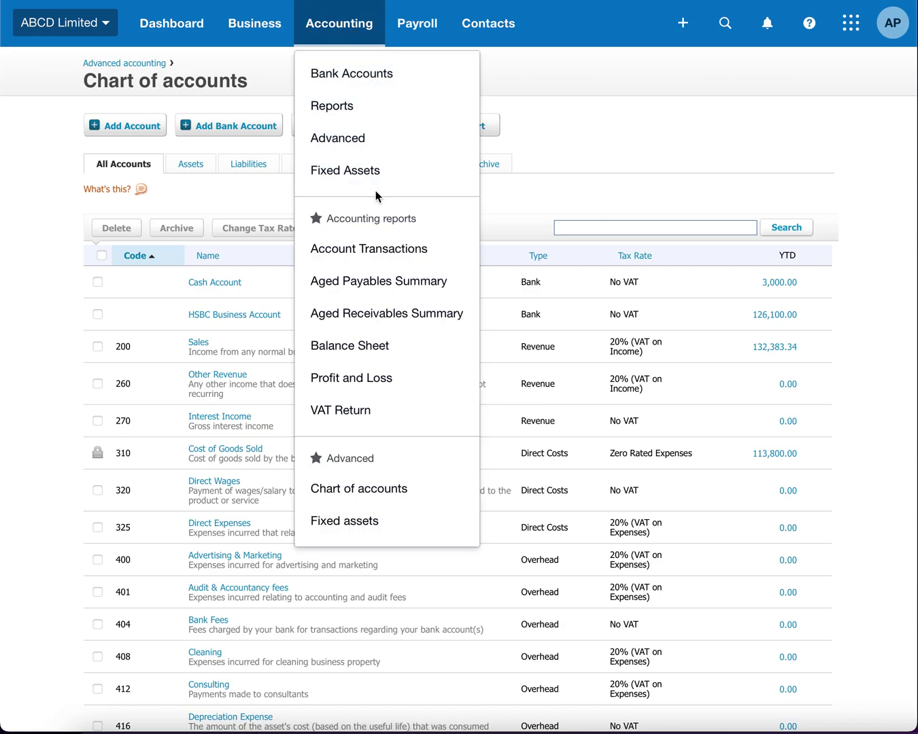
pyautogui.click(348, 139)
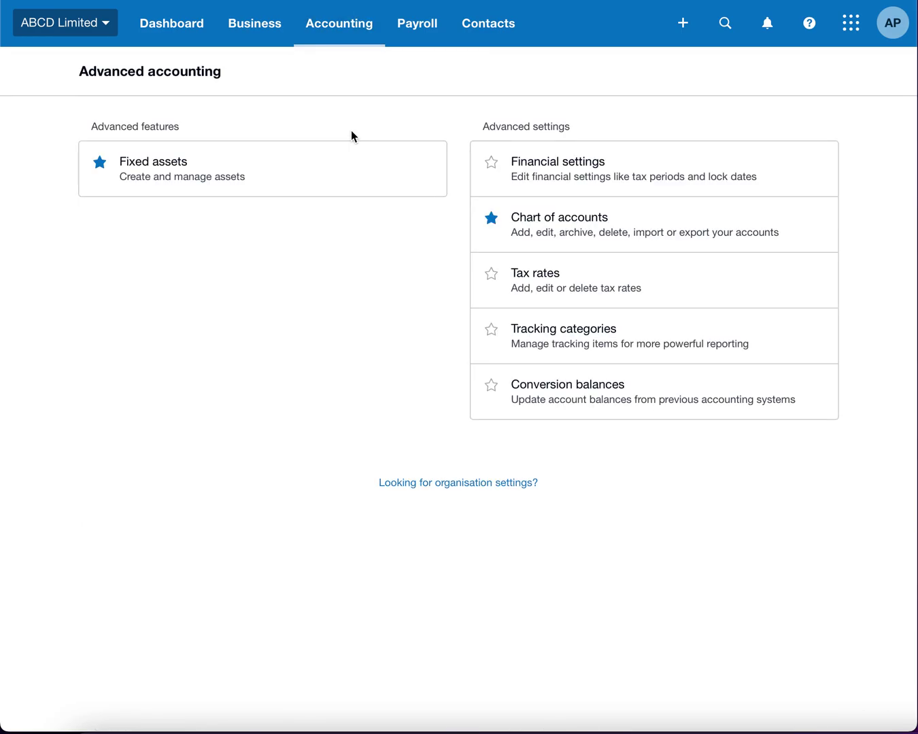
pyautogui.click(550, 278)
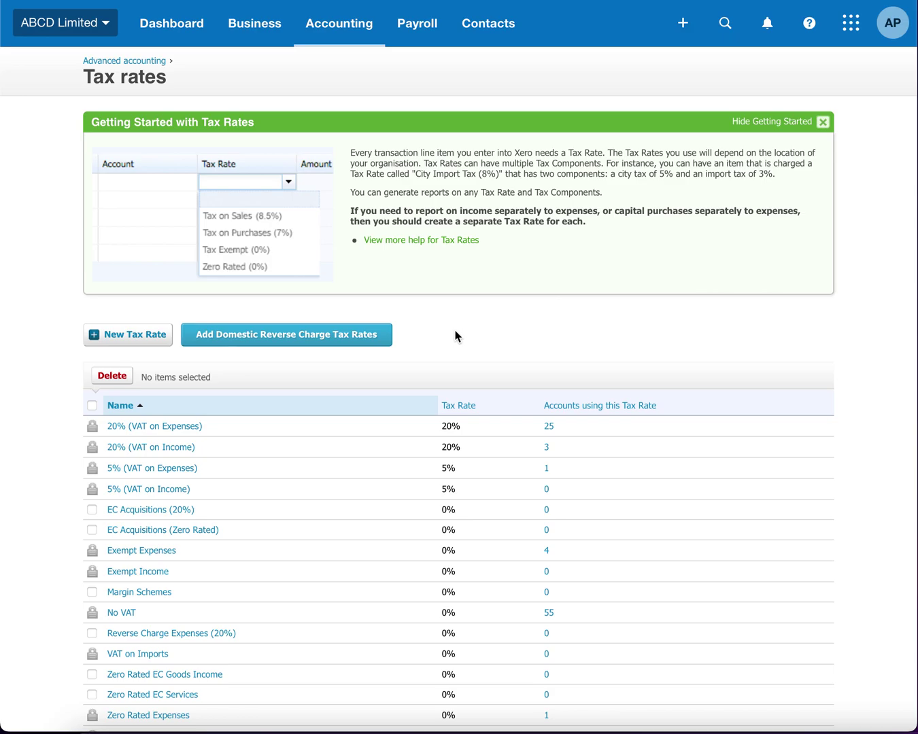
pyautogui.click(151, 337)
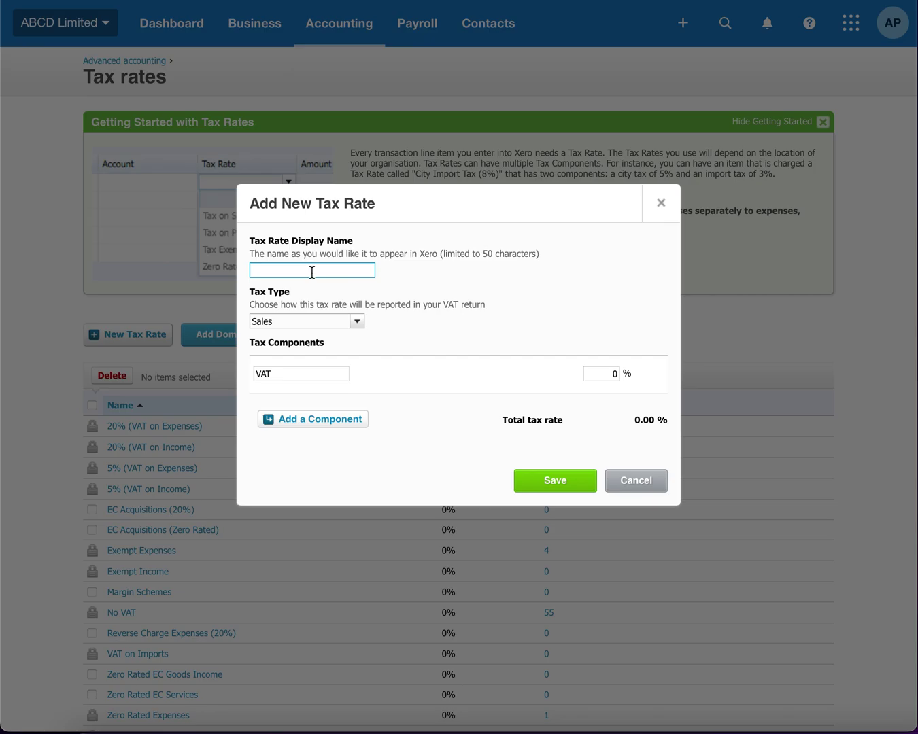
pyautogui.write('Margin Schemes')
pyautogui.click(658, 204)
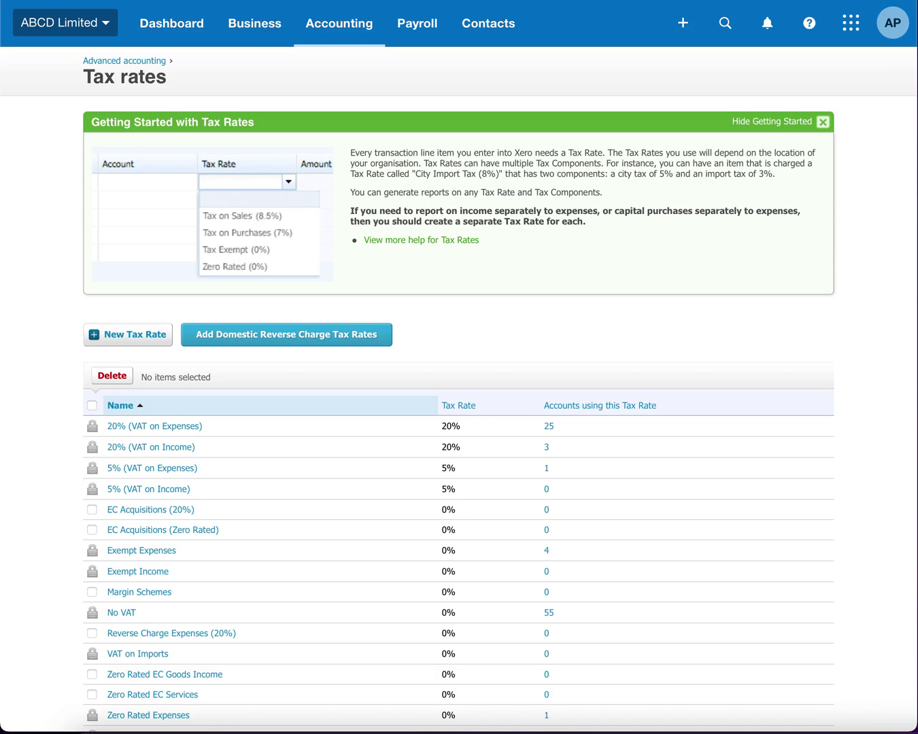
pyautogui.click(354, 33)
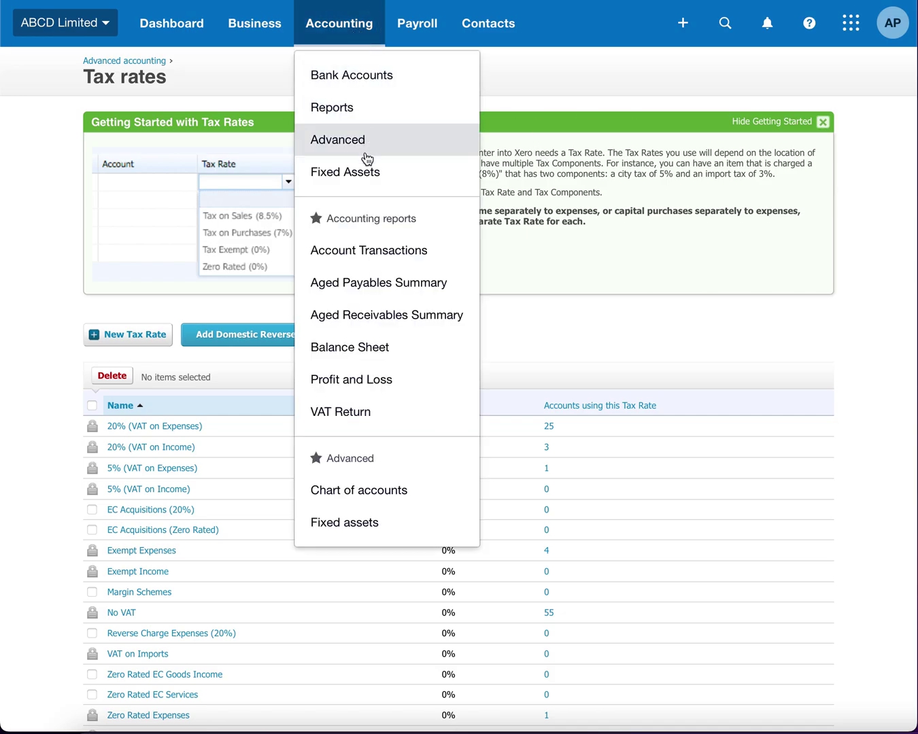
# Step: In the Chart of accounts, set Sales (200) default tax to Margin Schemes and save
pyautogui.click(365, 153)
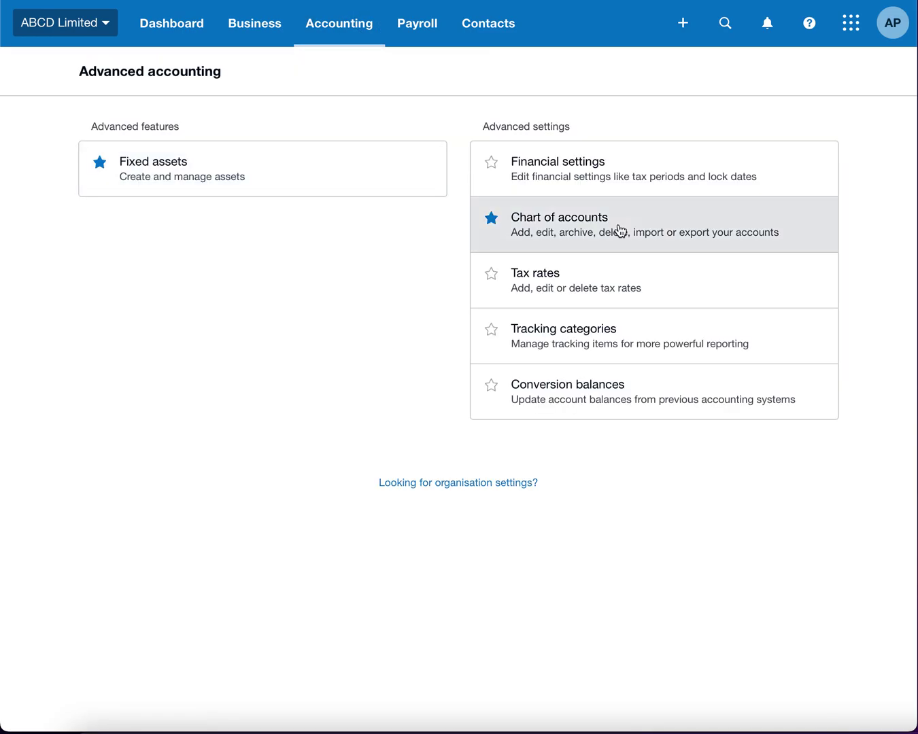
pyautogui.click(619, 229)
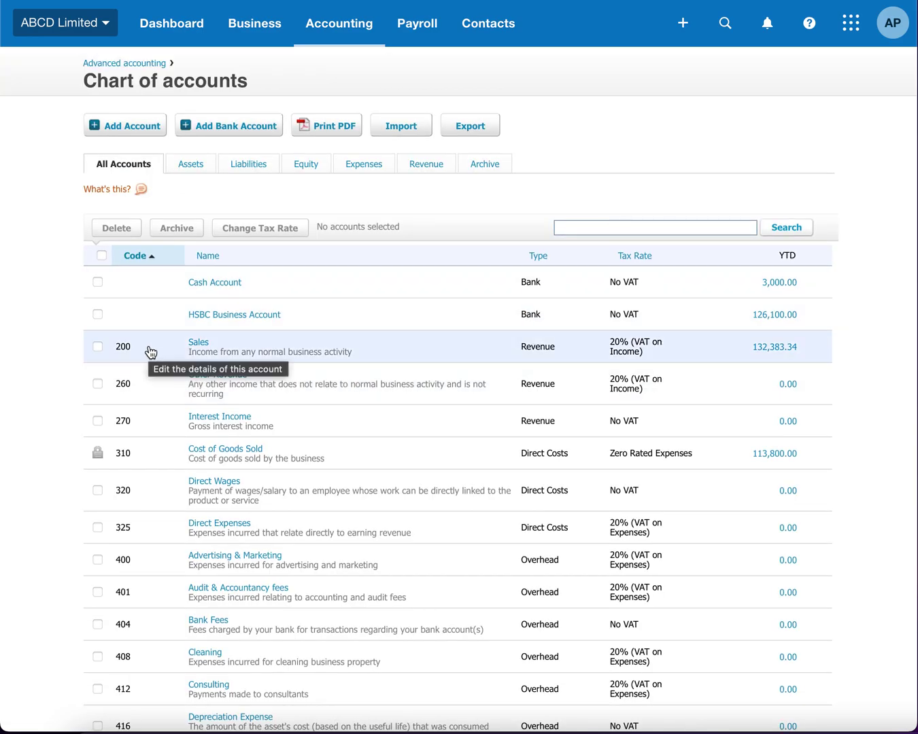
pyautogui.click(207, 345)
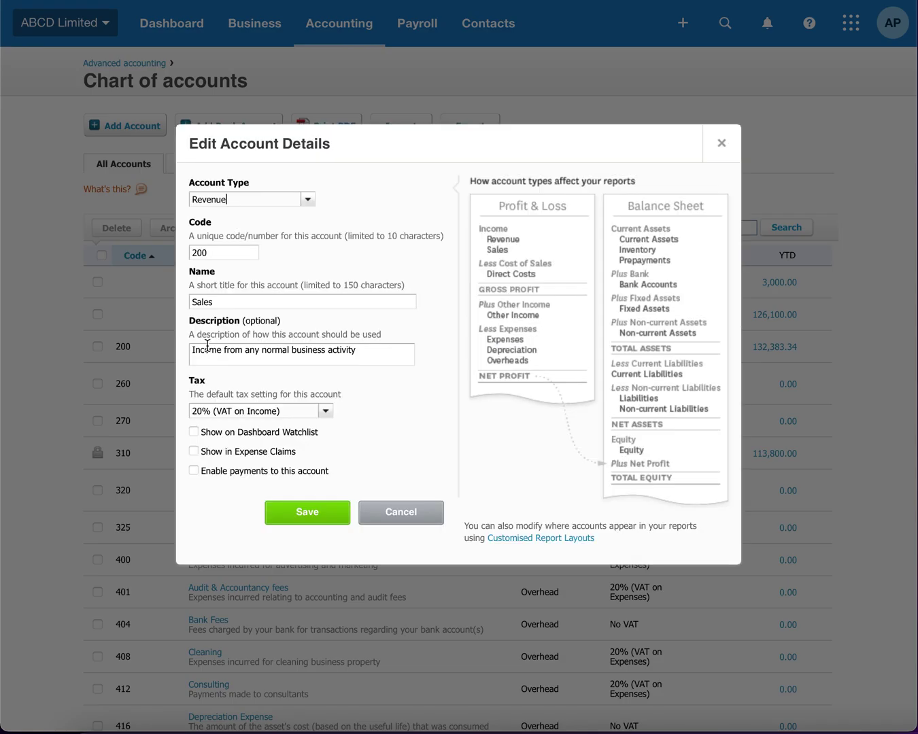
pyautogui.click(326, 412)
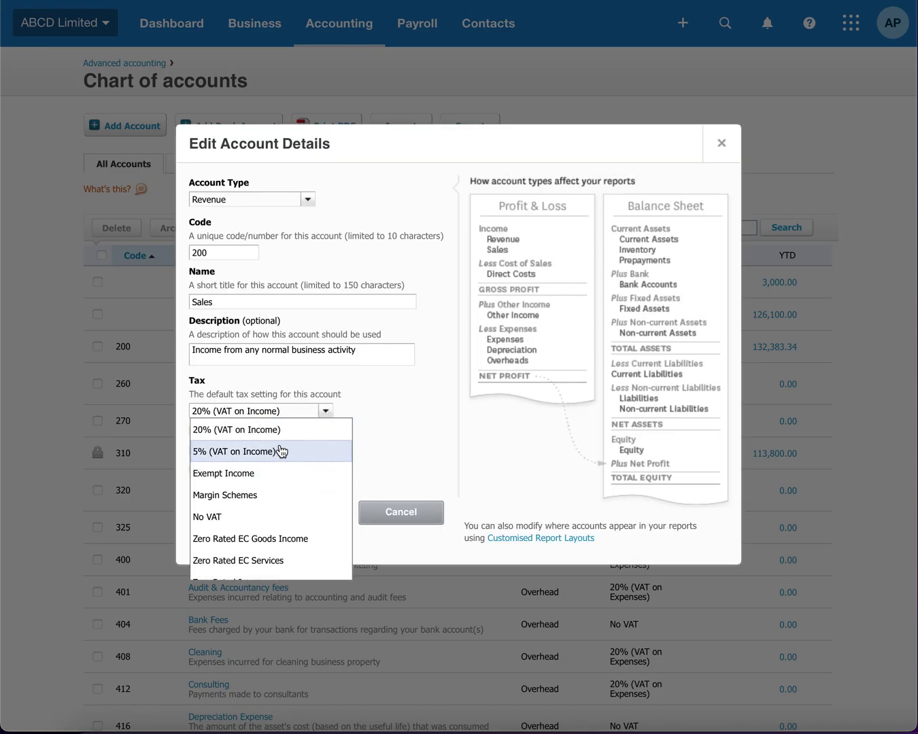
pyautogui.scroll(-1, 282, 452)
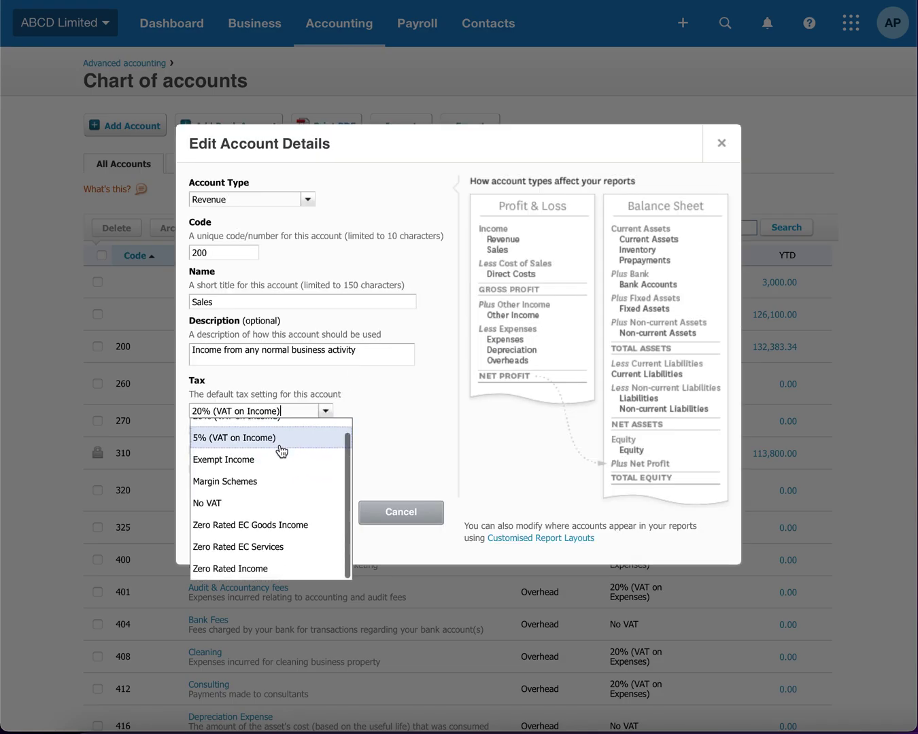
pyautogui.click(247, 484)
pyautogui.click(328, 521)
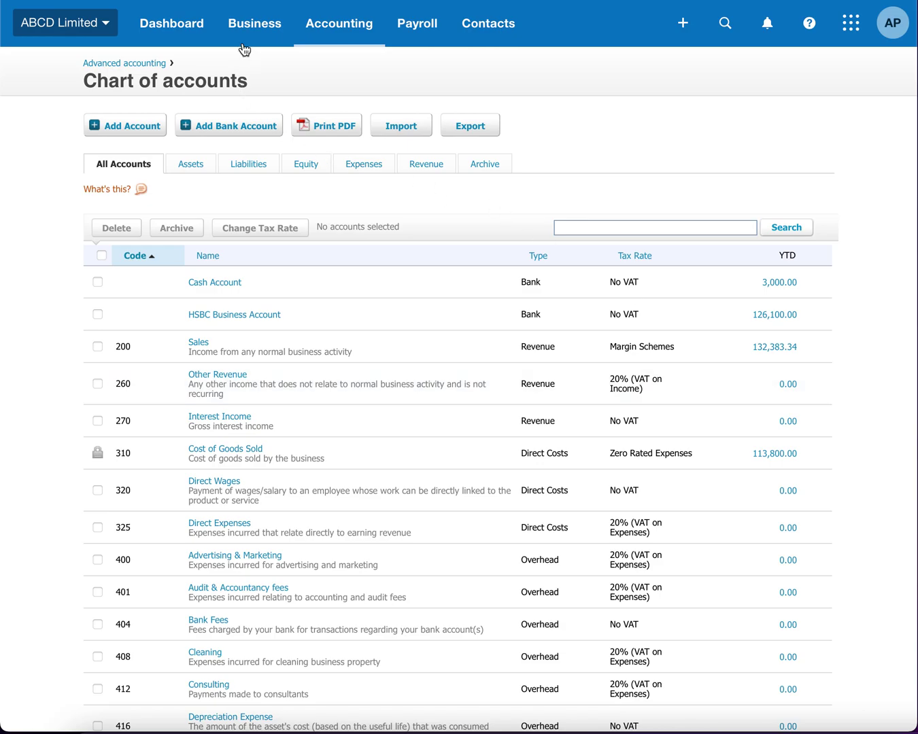
pyautogui.click(233, 25)
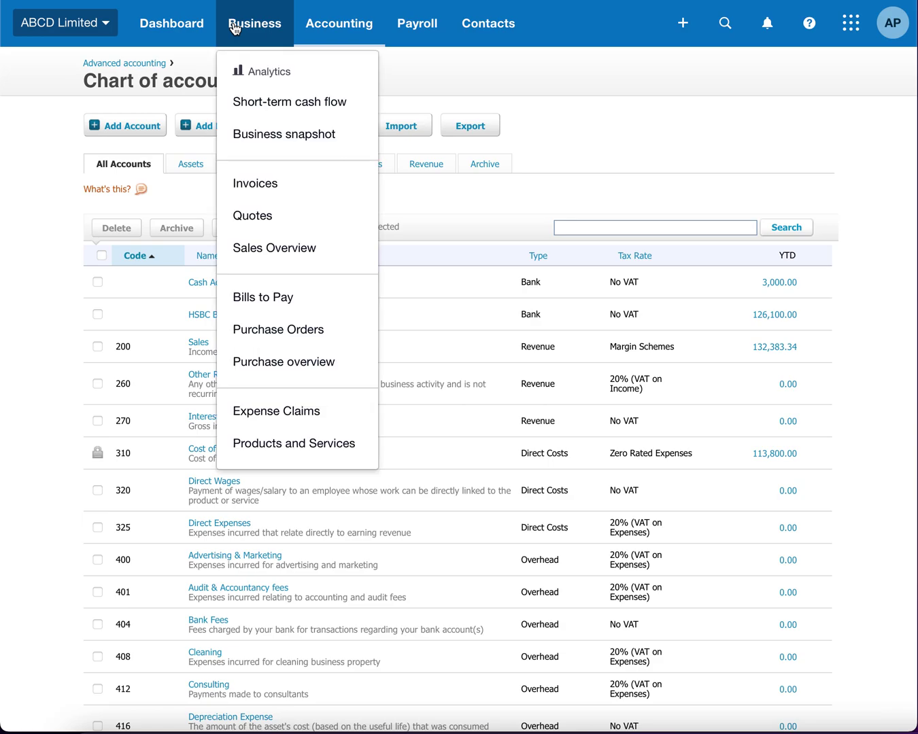
# Step: Start new product item 1013 named 'Rolex datejust s/s siver dial bracelet w/w'
pyautogui.click(324, 445)
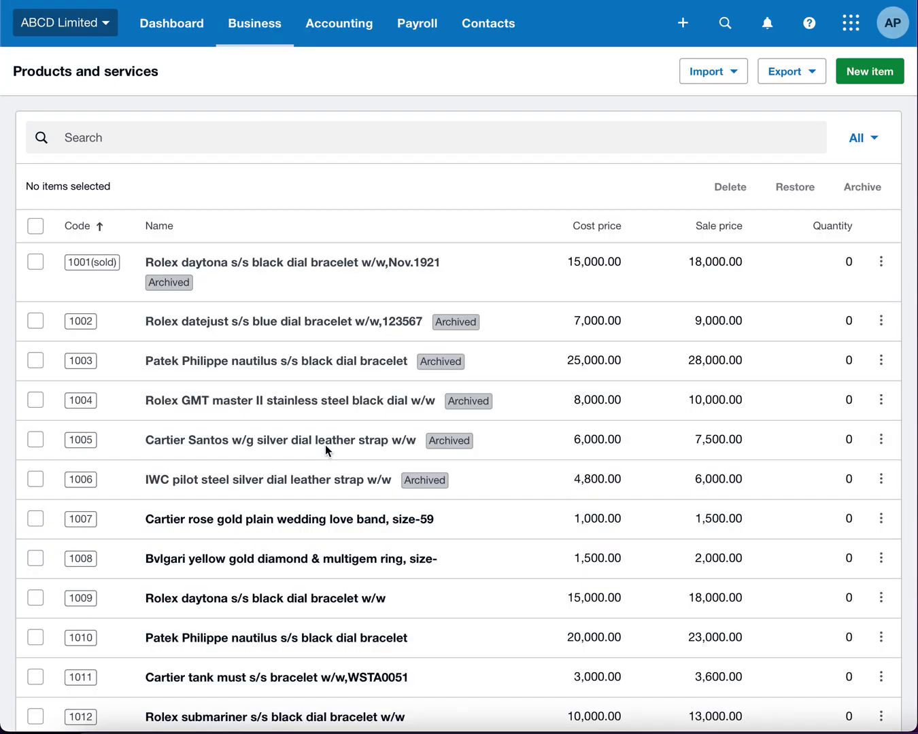
pyautogui.scroll(-2, 325, 445)
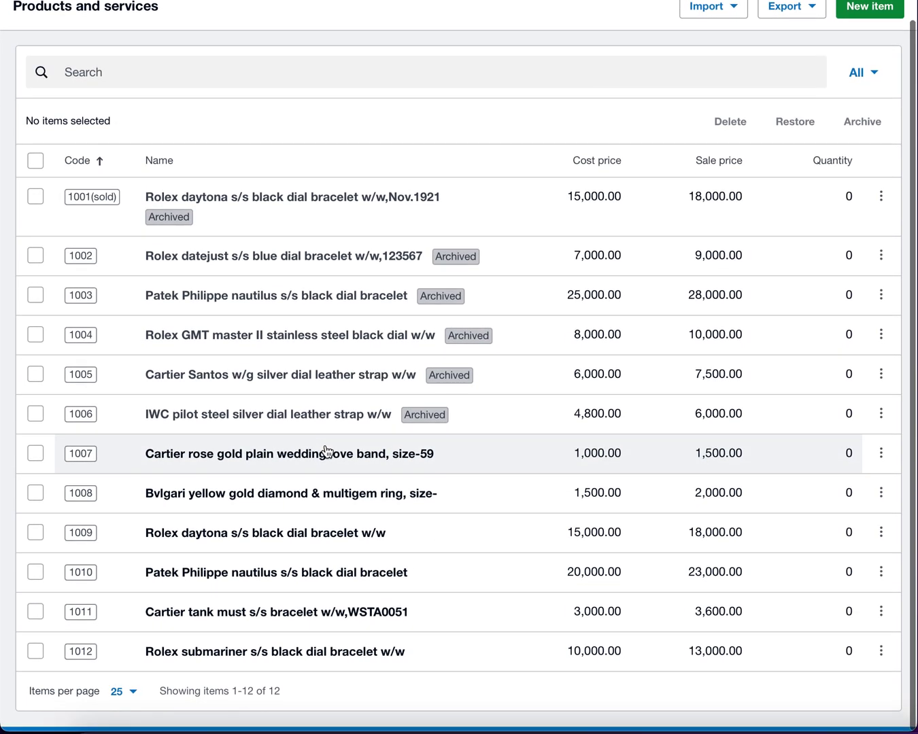
pyautogui.click(855, 14)
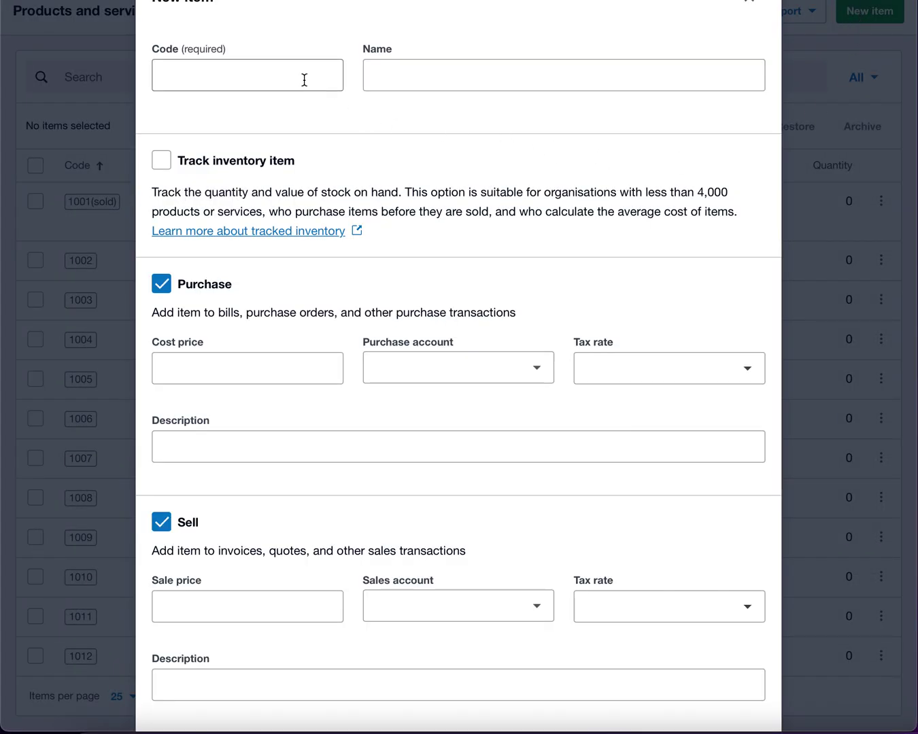
pyautogui.click(305, 80)
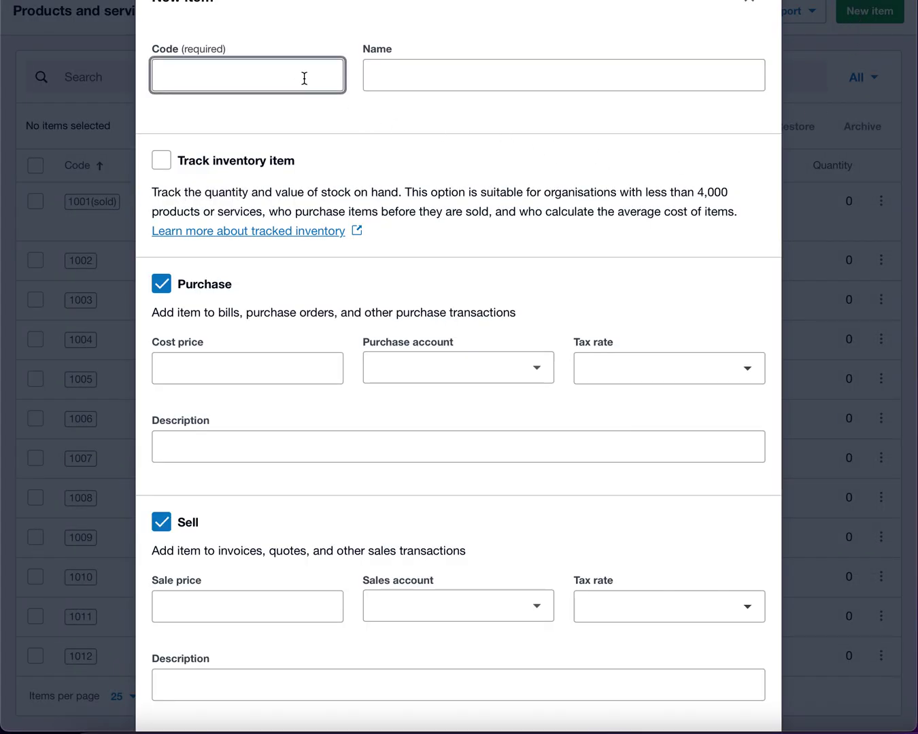
pyautogui.write('1013')
pyautogui.press('Tab')
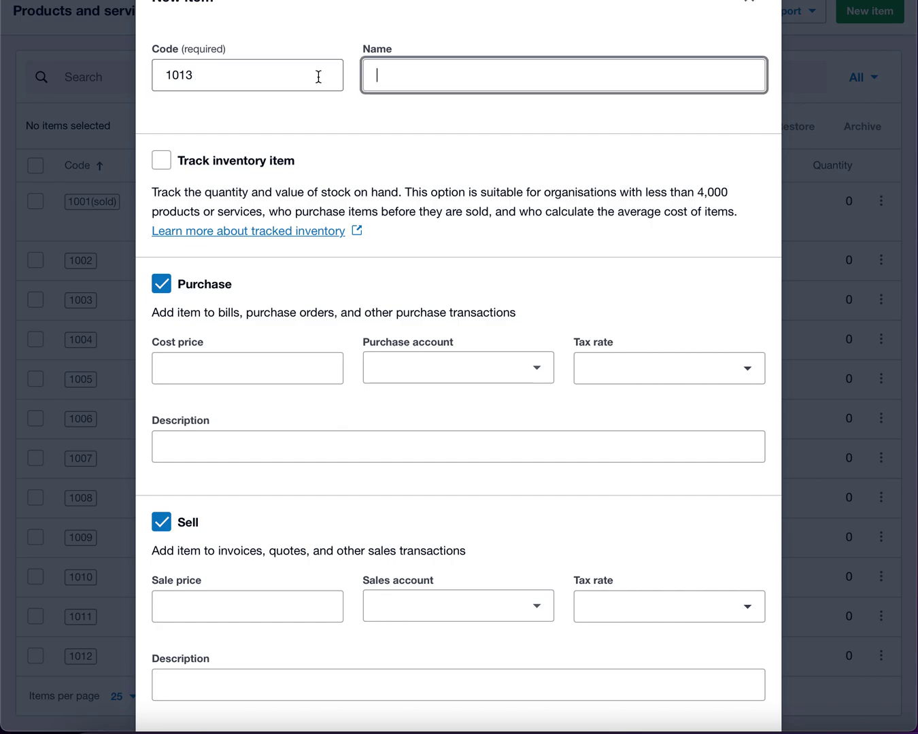
pyautogui.write('R')
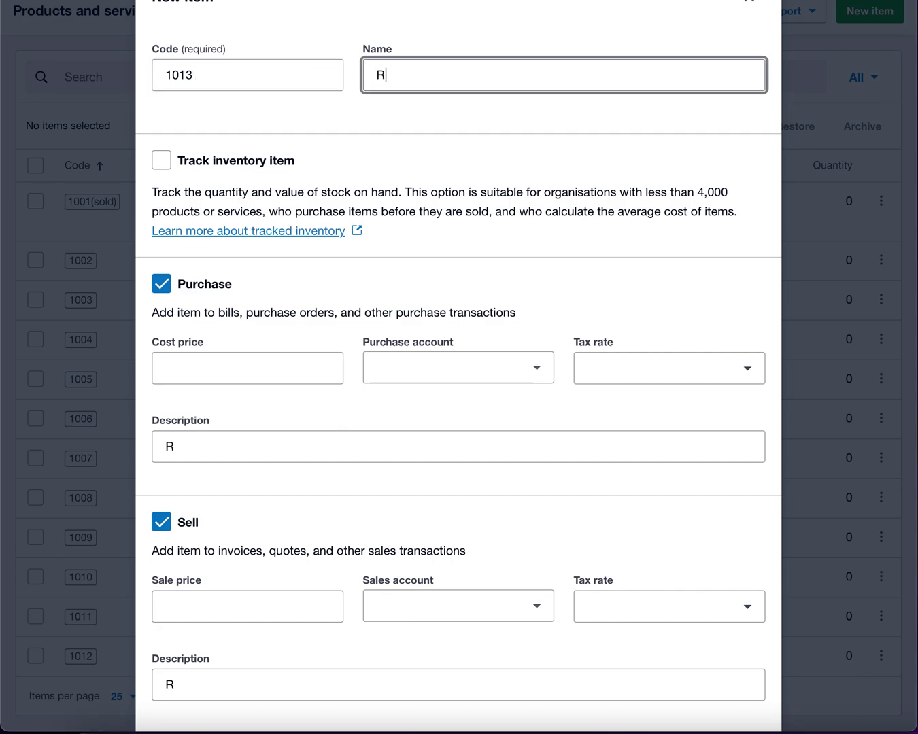
pyautogui.write('olex ')
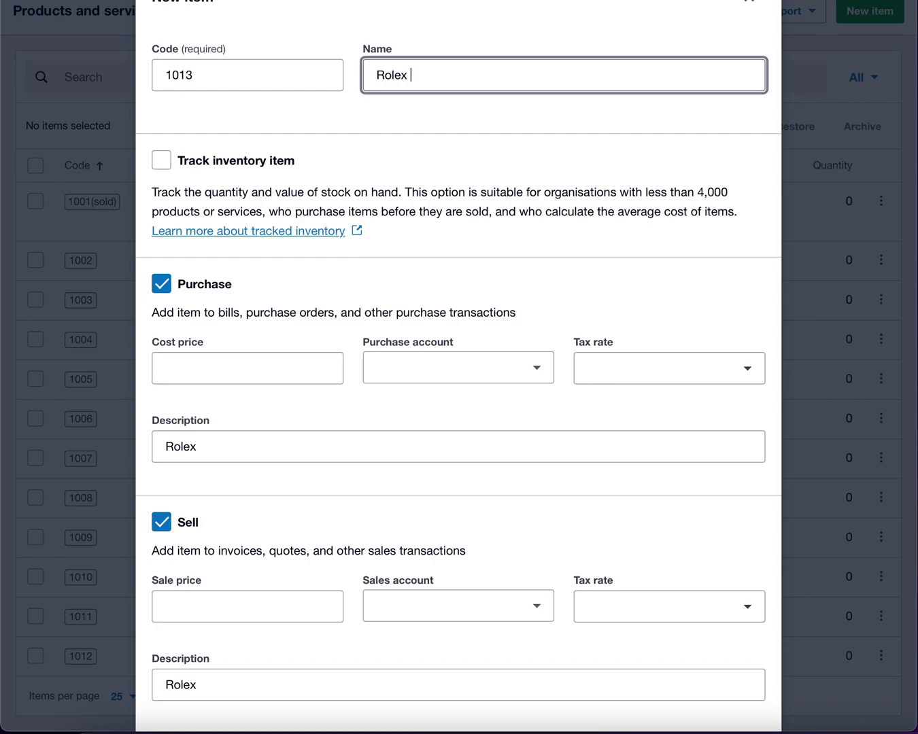
pyautogui.write('datejus')
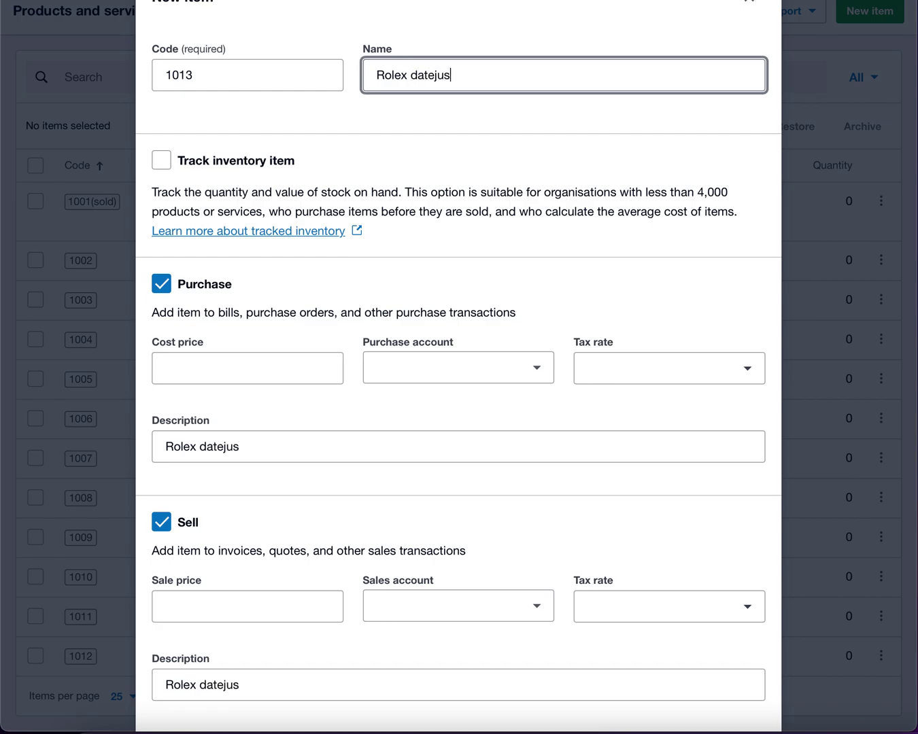
pyautogui.write('t s')
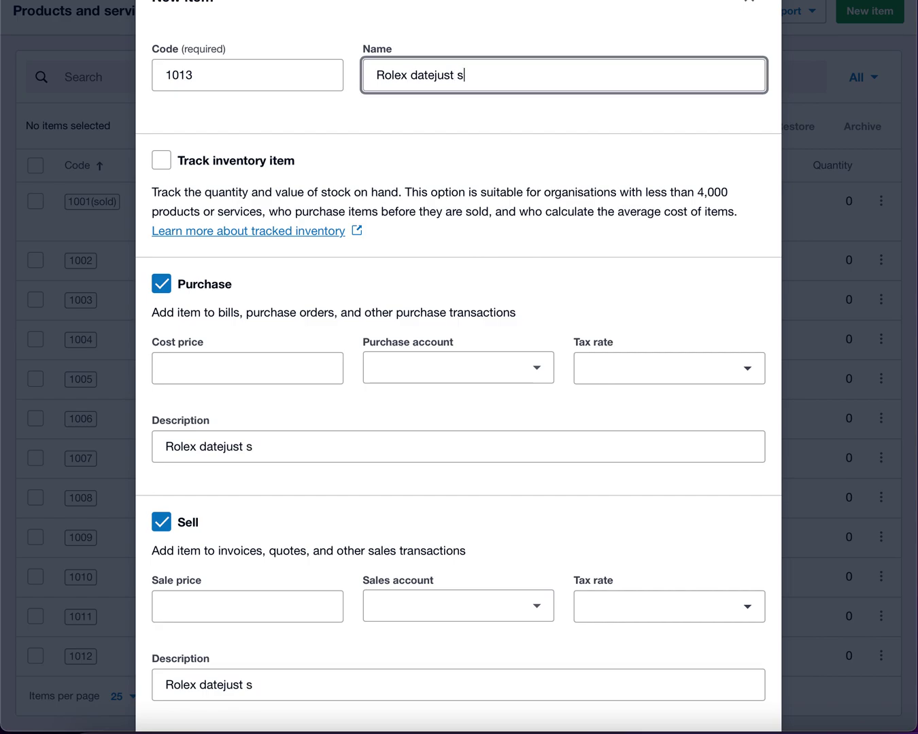
pyautogui.write('/s siver ')
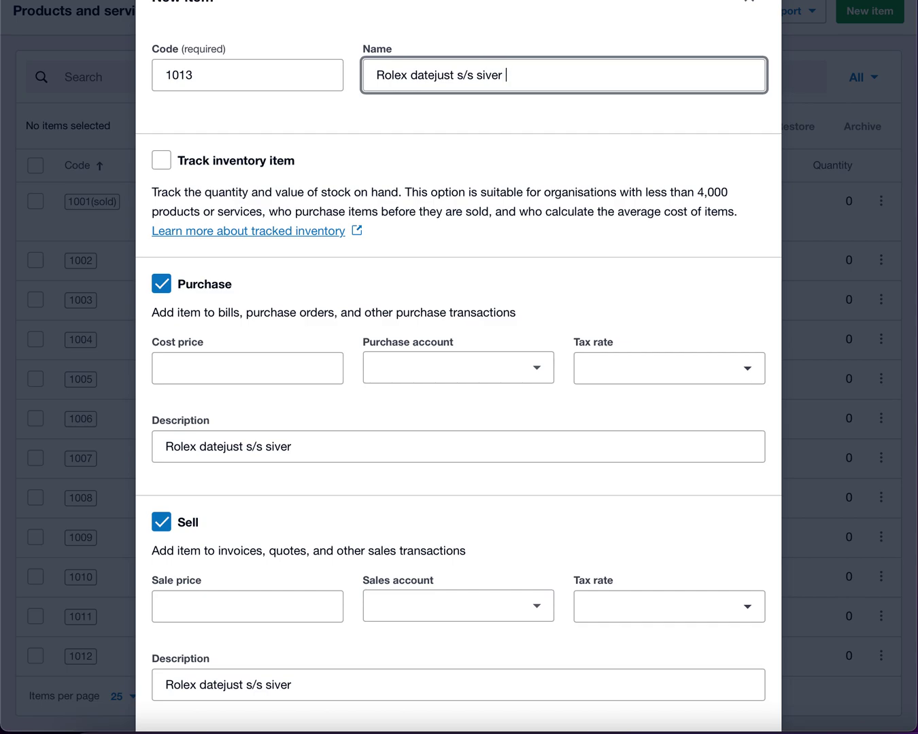
pyautogui.write('dial brace')
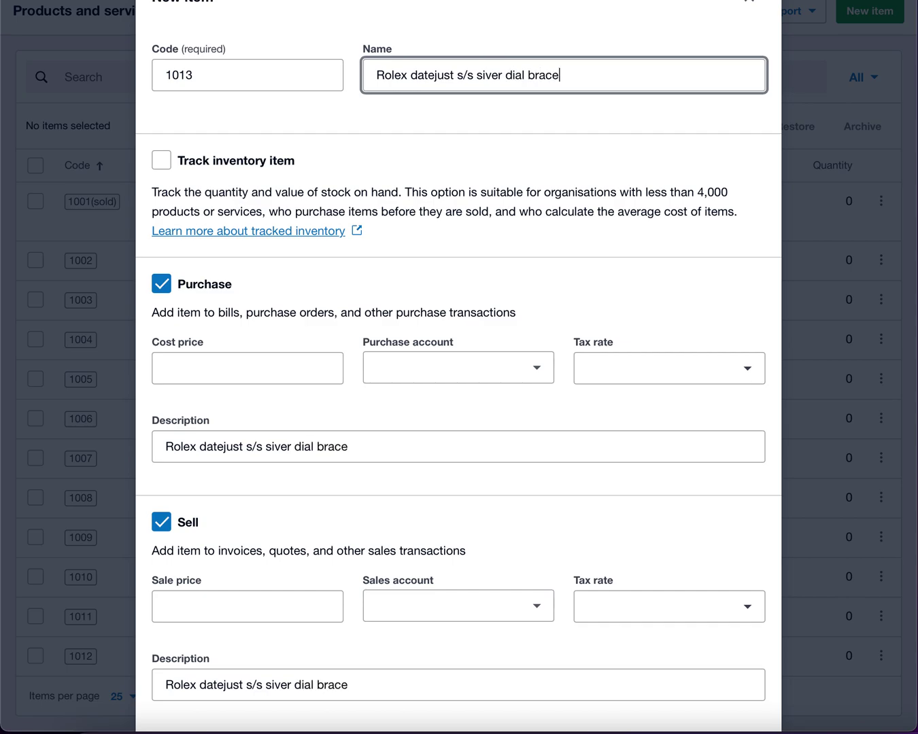
pyautogui.write('let w')
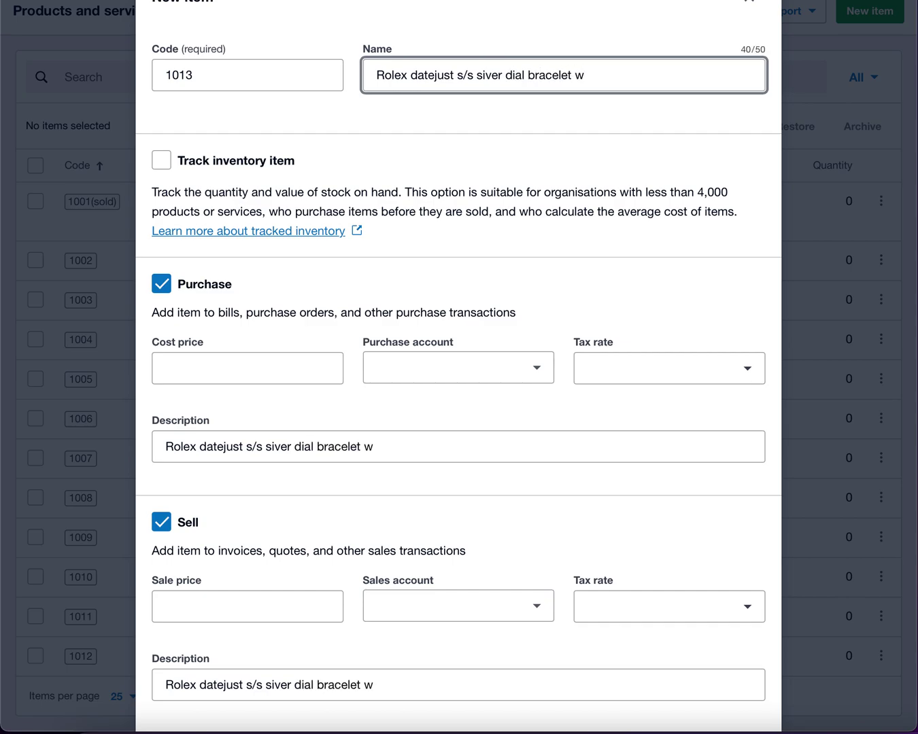
pyautogui.write('/e')
pyautogui.press('BackSpace')
pyautogui.write('w')
# Step: Track inventory for the item with cost price 6,000.00 on account 310 - Cost of Goods Sold
pyautogui.click(273, 373)
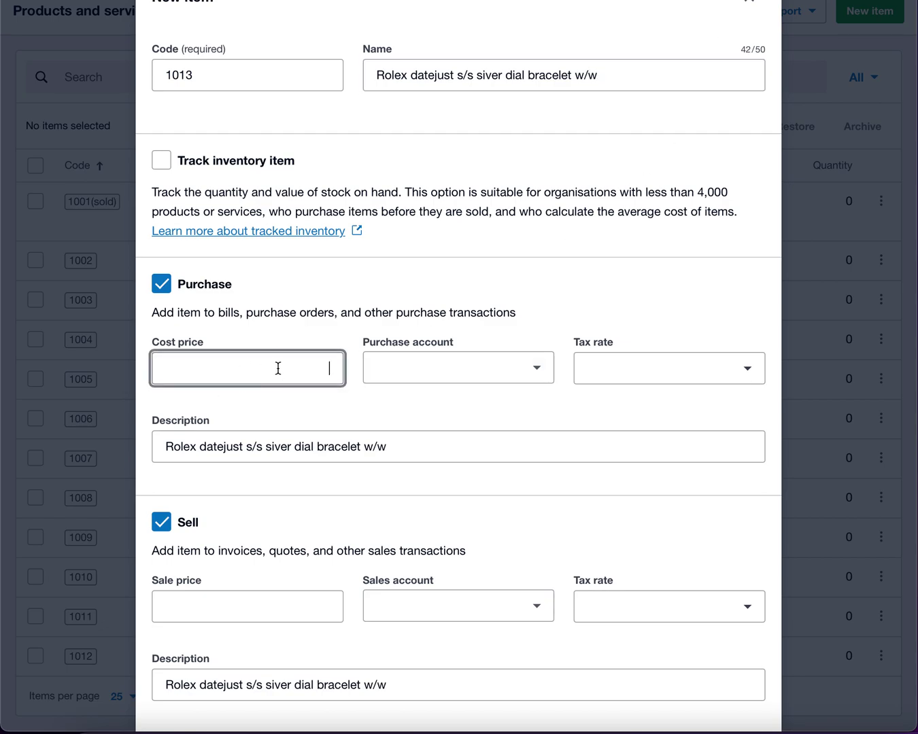
pyautogui.click(161, 163)
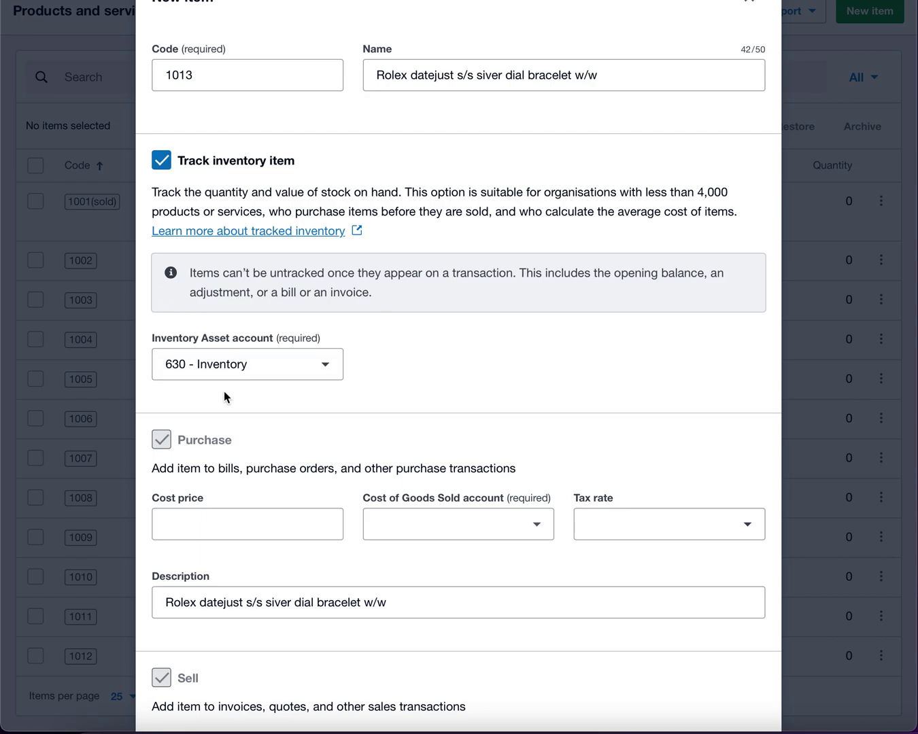
pyautogui.click(253, 526)
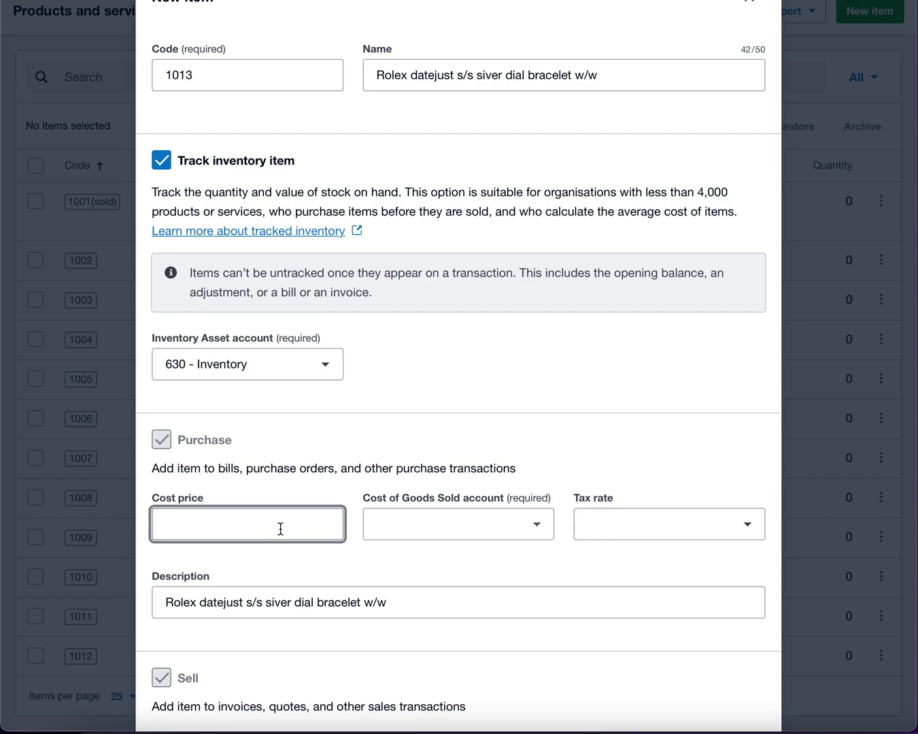
pyautogui.write('6000')
pyautogui.click(166, 601)
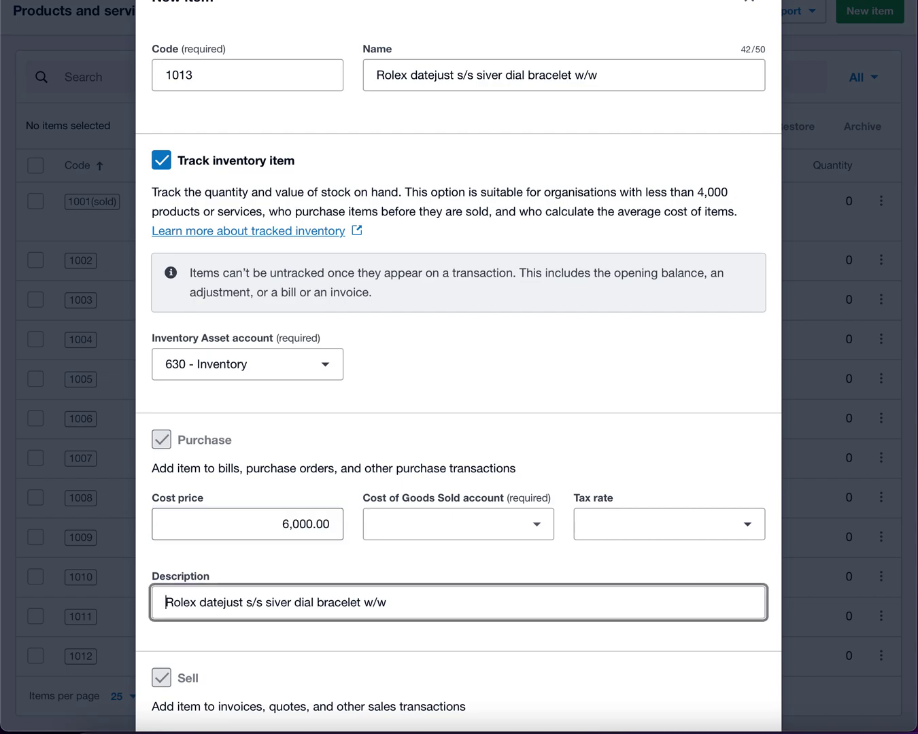
pyautogui.click(517, 518)
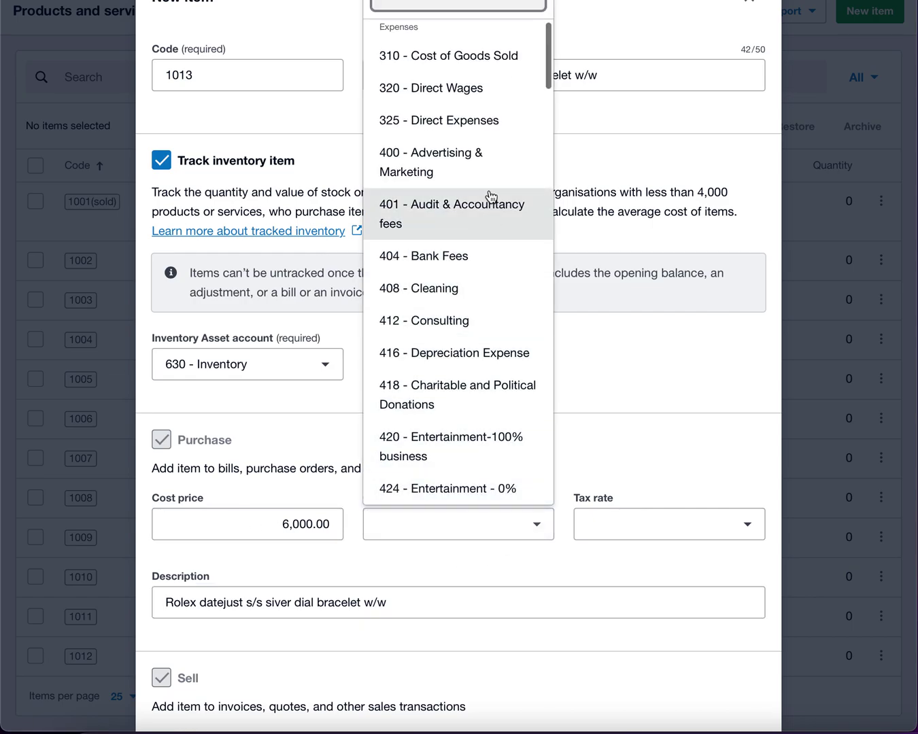
pyautogui.click(449, 58)
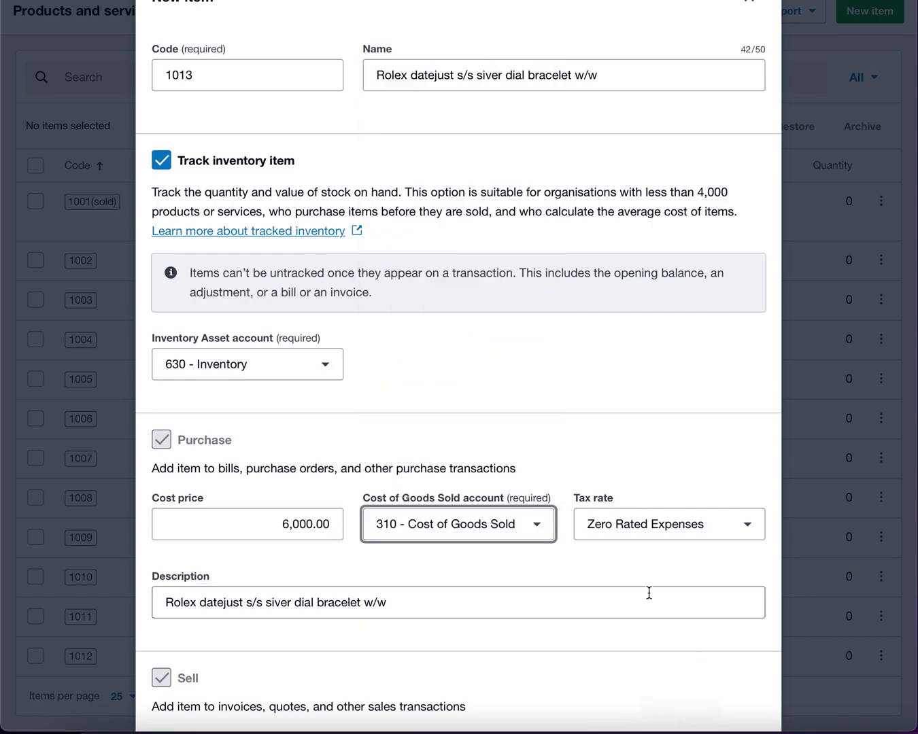
# Step: Set the sale price to 9,000.00 on account 200 - Sales and save the item
pyautogui.scroll(-2, 654, 551)
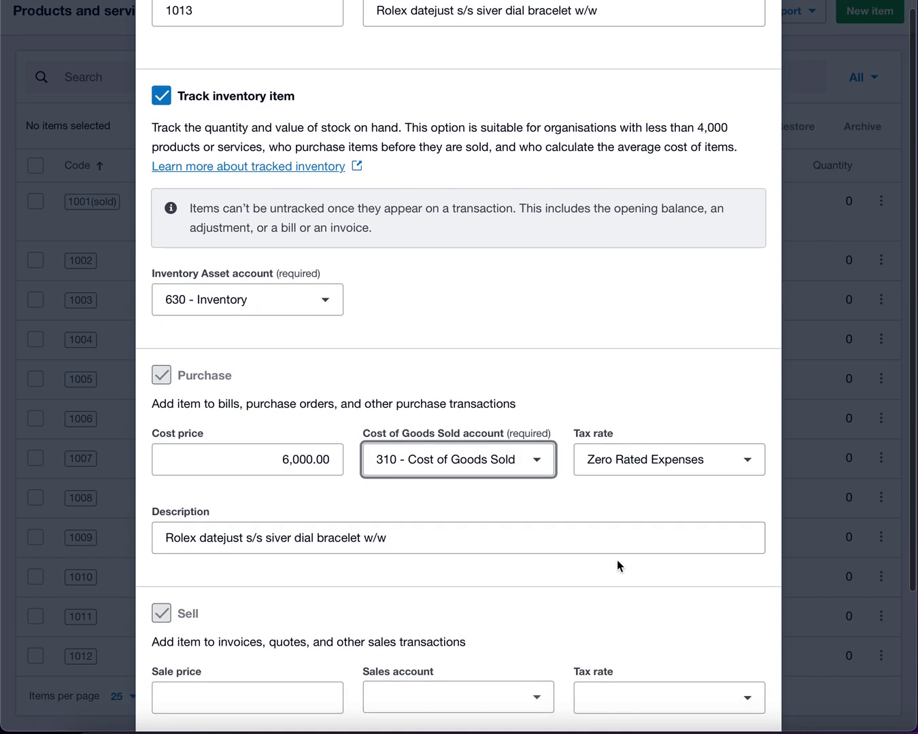
pyautogui.scroll(-5, 623, 487)
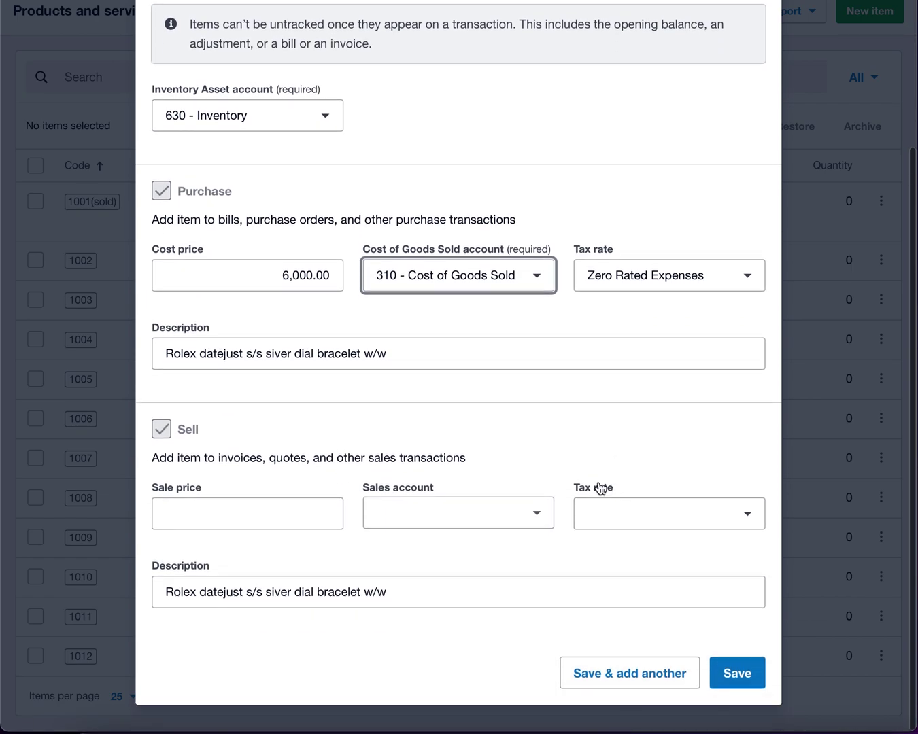
pyautogui.click(321, 525)
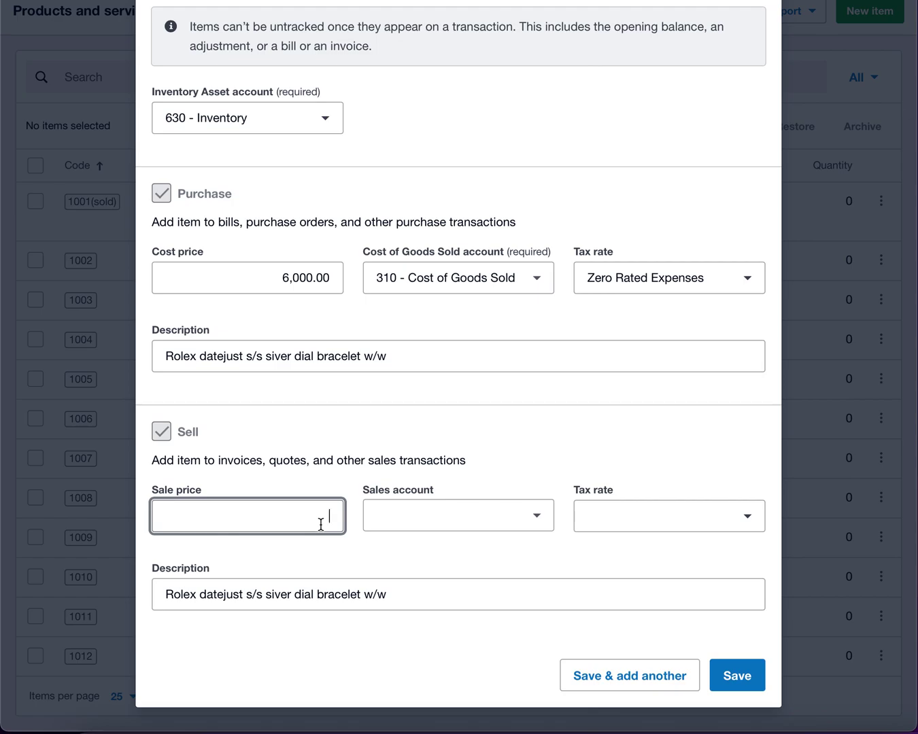
pyautogui.write('9000')
pyautogui.press('Tab')
pyautogui.click(525, 514)
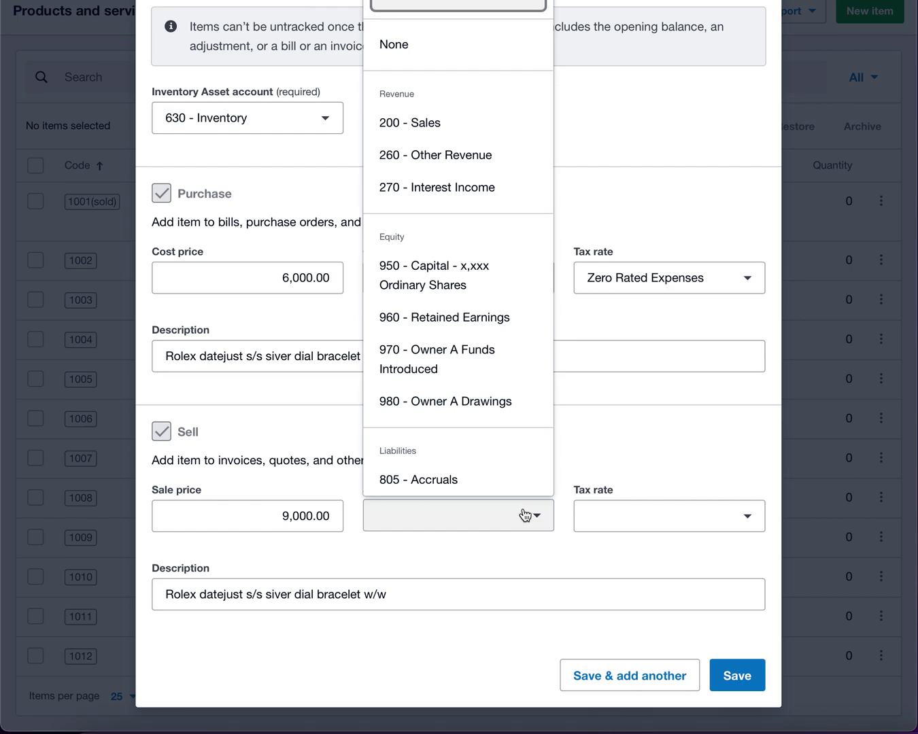
pyautogui.click(489, 127)
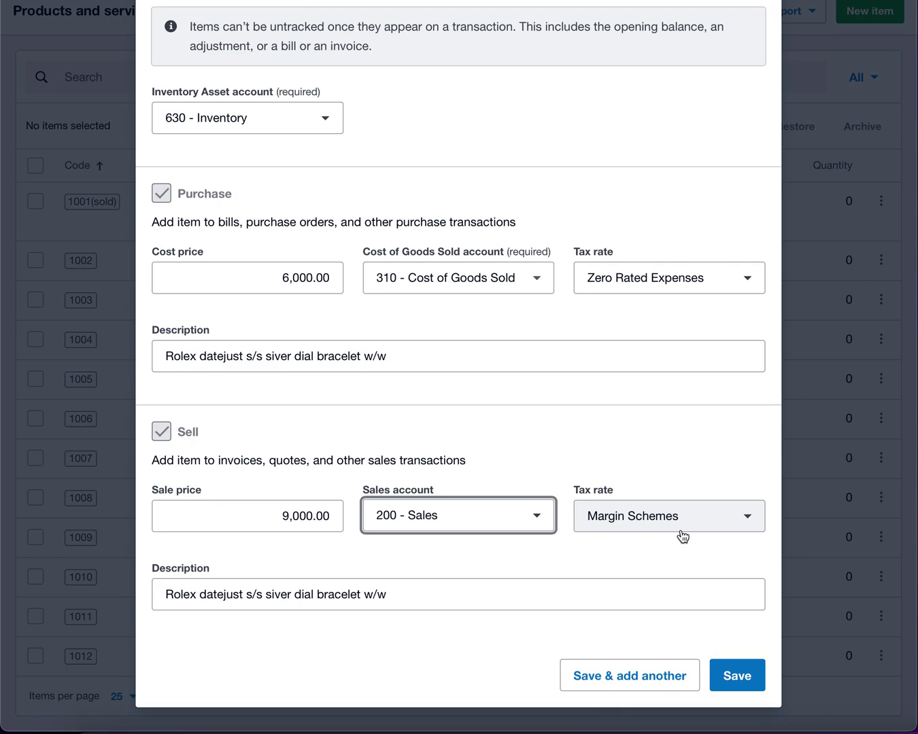
pyautogui.scroll(-1, 678, 532)
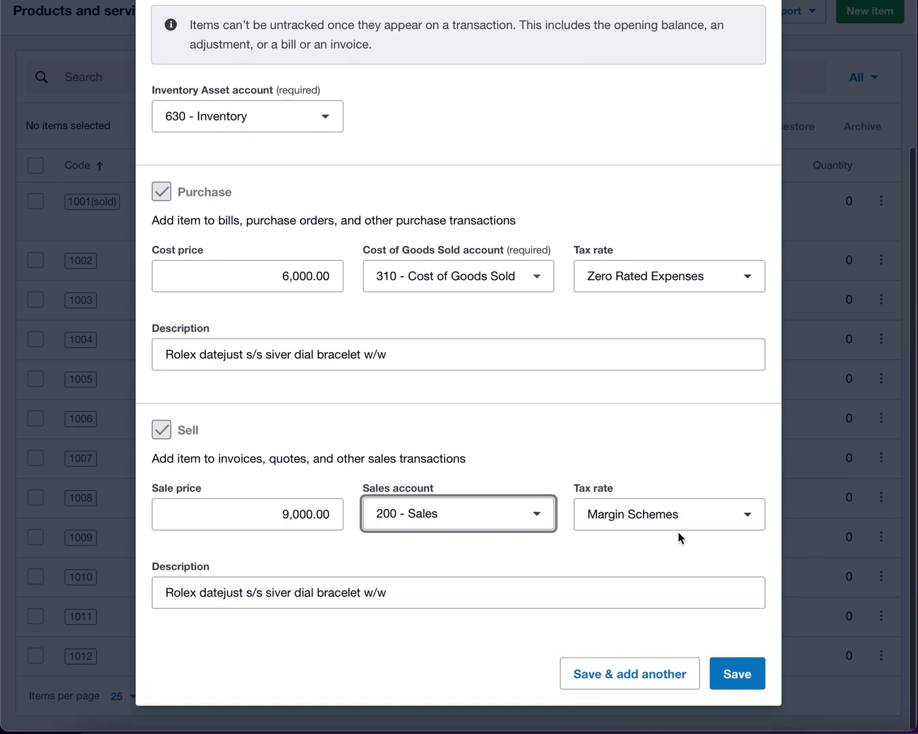
pyautogui.click(743, 684)
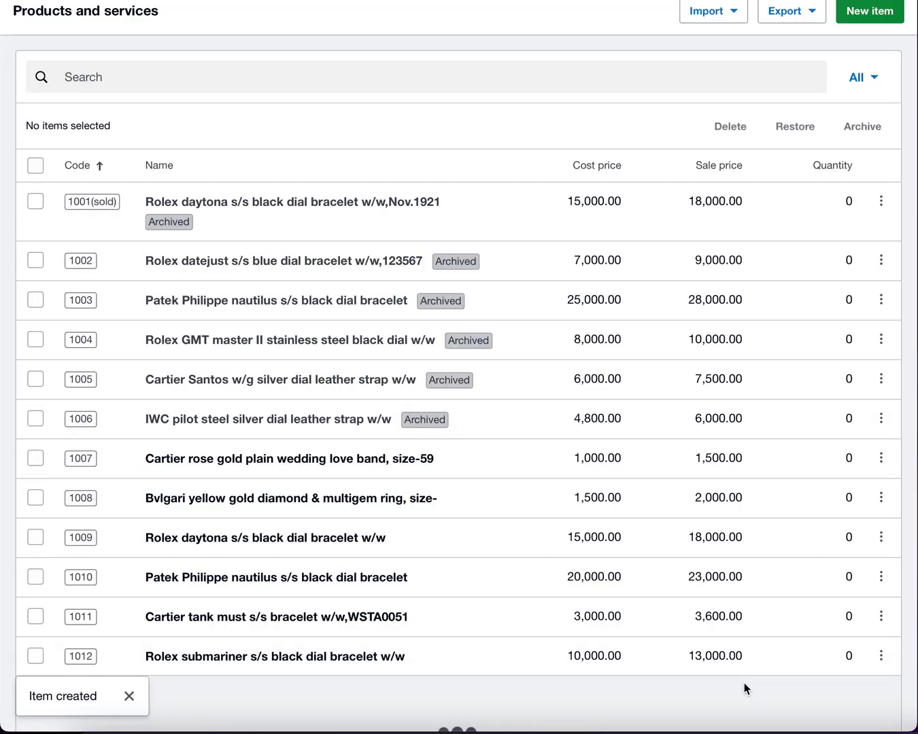
# Step: Open a blank New contact form from the Contacts > Suppliers list
pyautogui.scroll(-2, 660, 638)
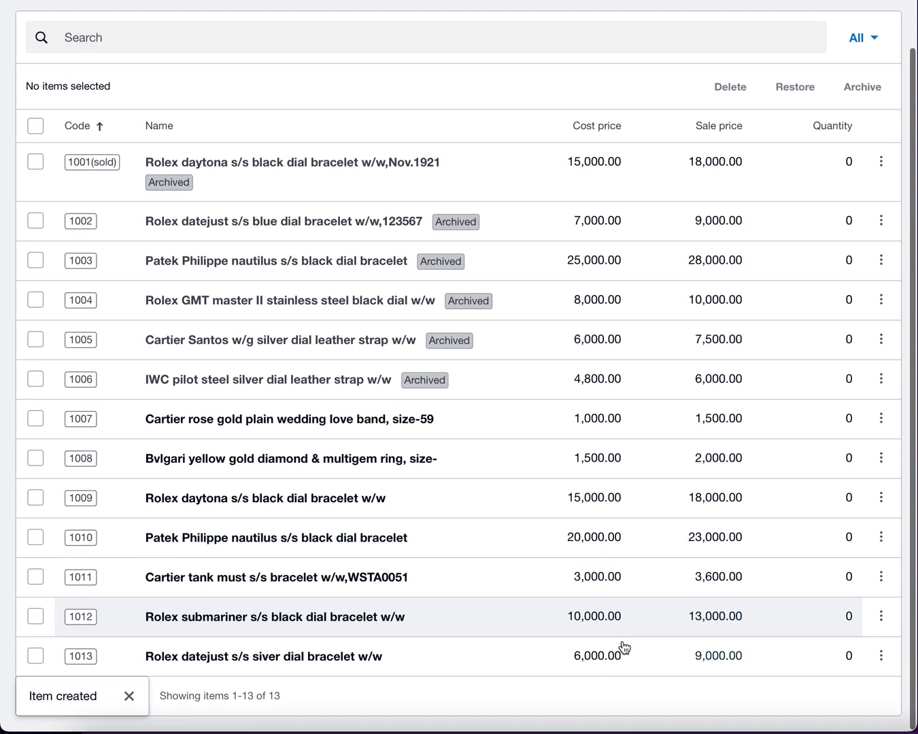
pyautogui.scroll(3, 627, 457)
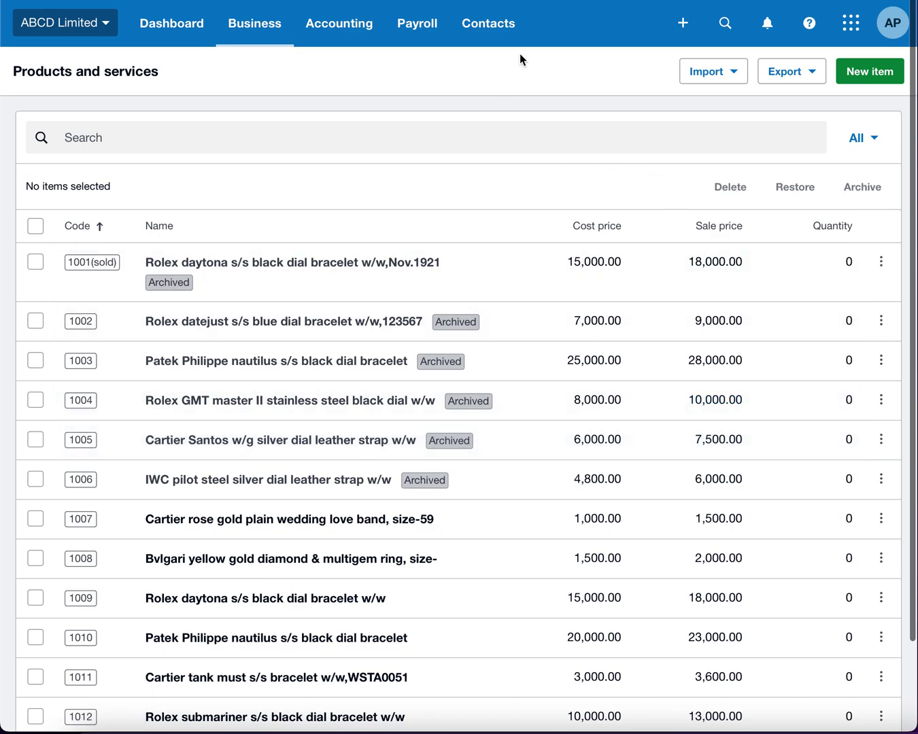
pyautogui.click(503, 33)
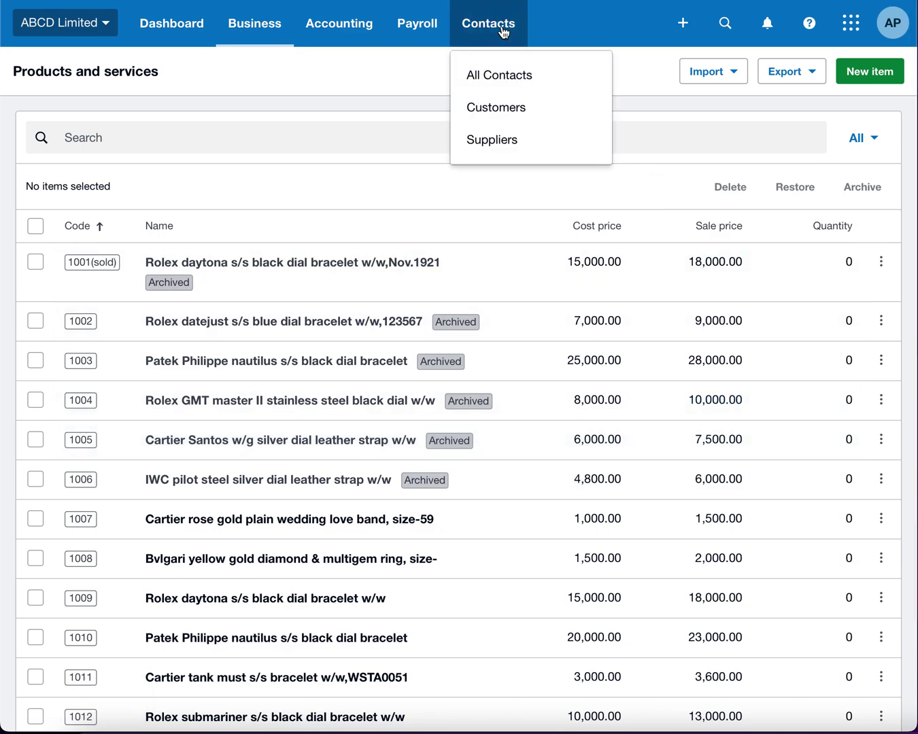
pyautogui.click(475, 144)
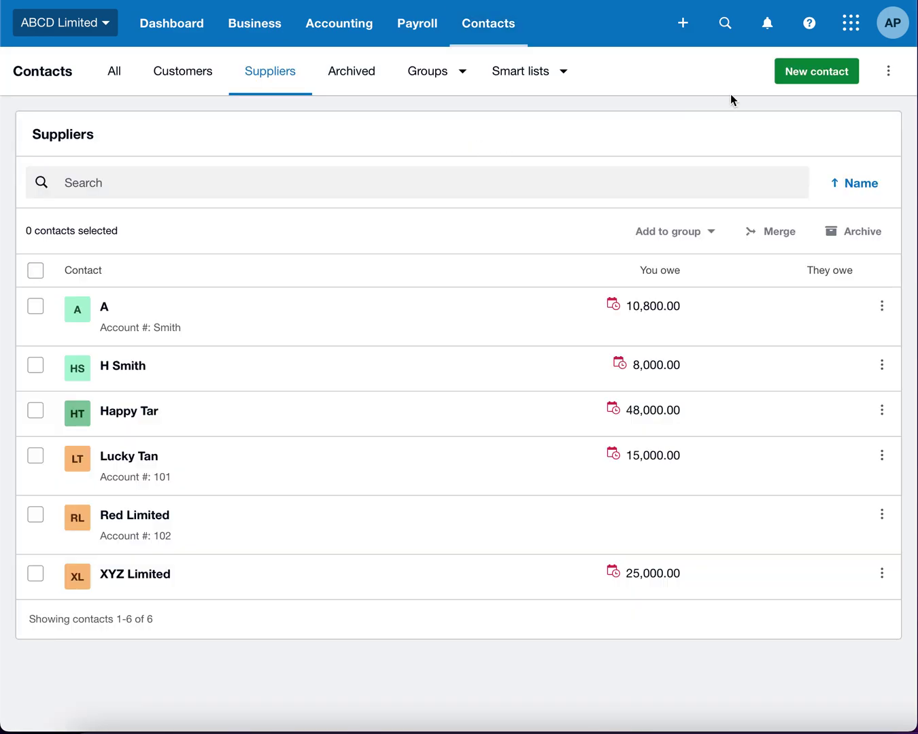
pyautogui.click(819, 73)
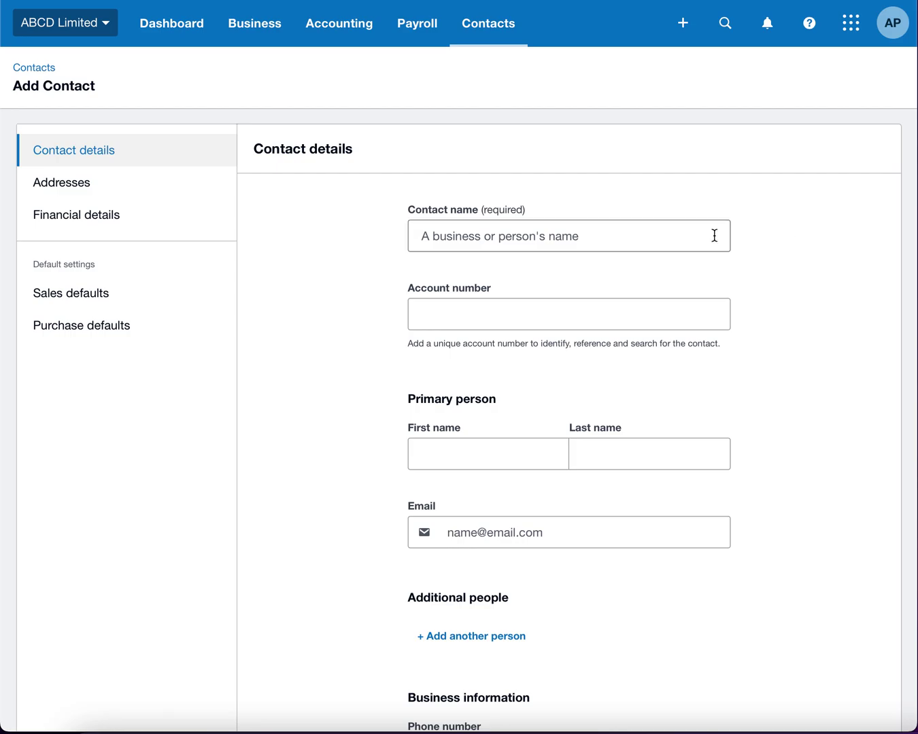
pyautogui.scroll(-7, 718, 265)
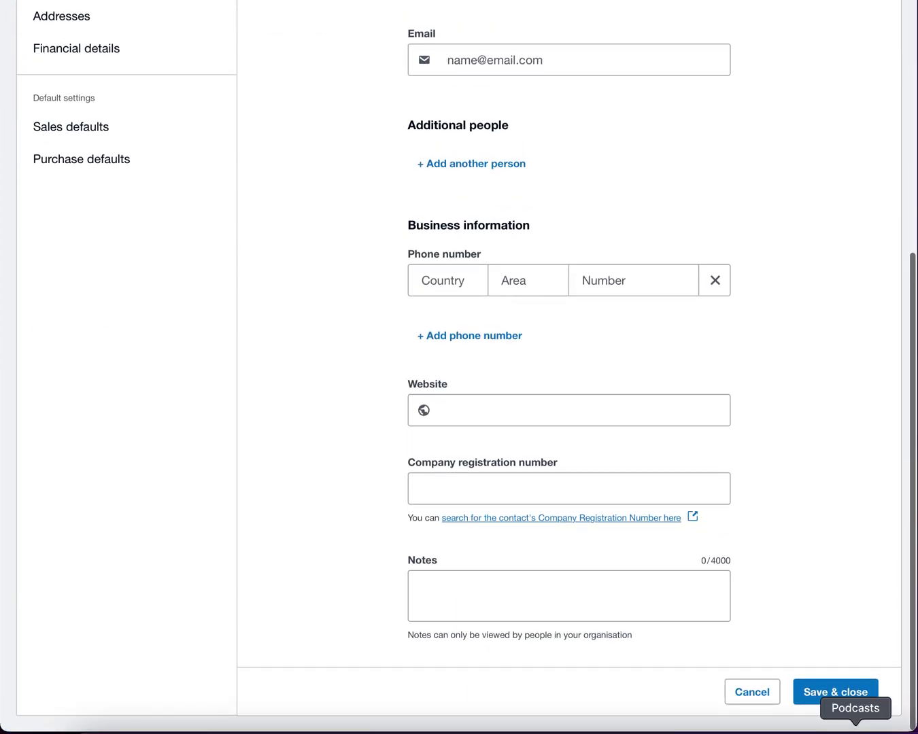
pyautogui.scroll(7, 718, 408)
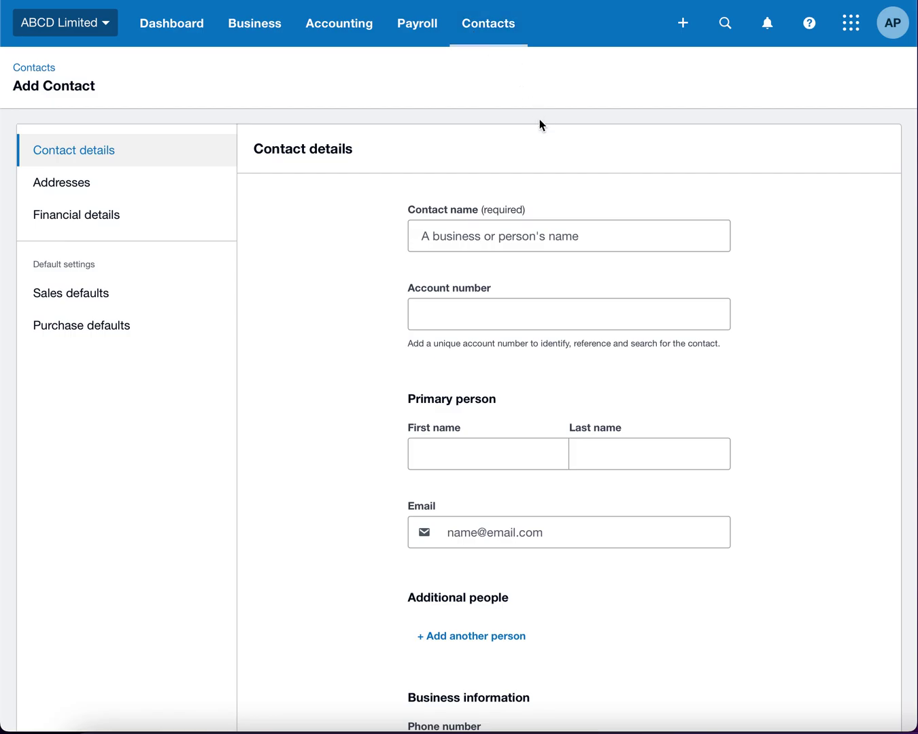
# Step: Start a new bill to supplier Happy Tar, due 9 Jun 2023, reference 1013
pyautogui.click(690, 26)
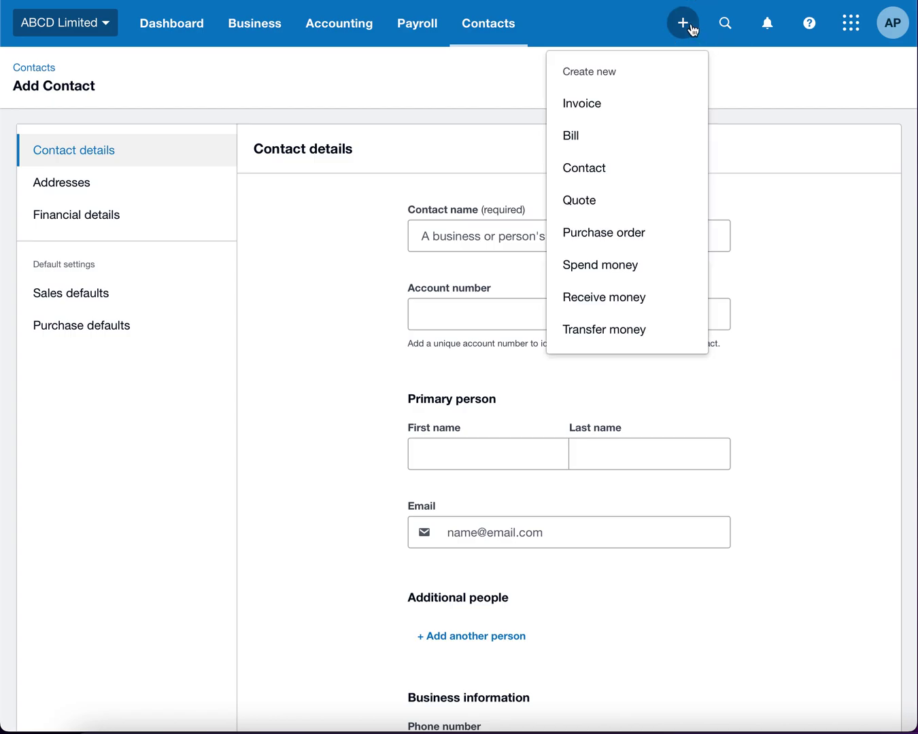
pyautogui.click(559, 140)
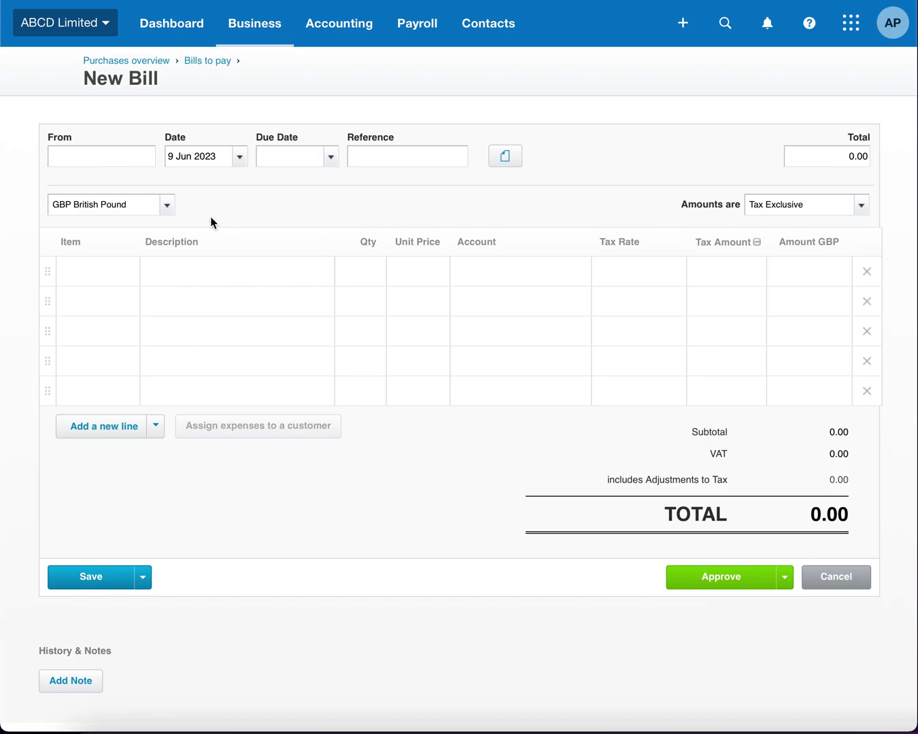
pyautogui.click(123, 157)
pyautogui.write('tar')
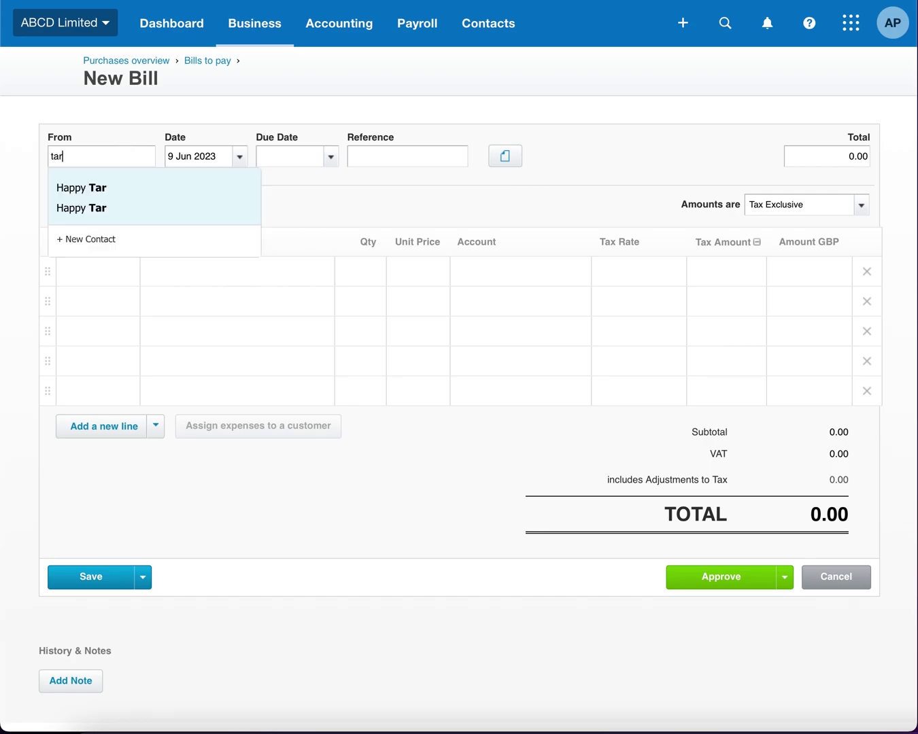
pyautogui.click(90, 201)
pyautogui.click(311, 155)
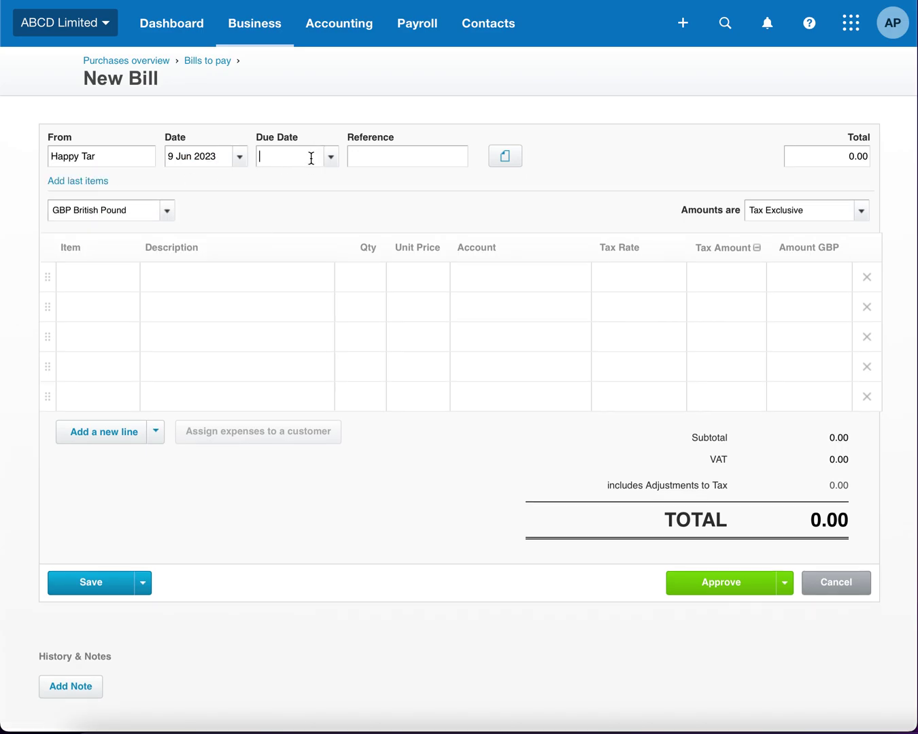
pyautogui.click(333, 161)
pyautogui.click(463, 274)
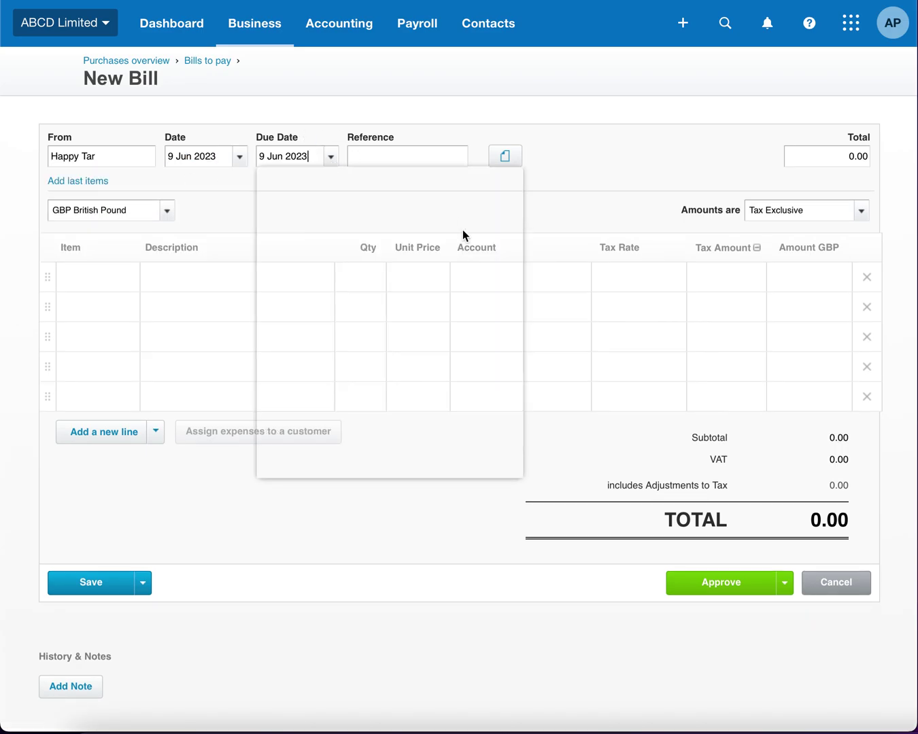
pyautogui.click(463, 160)
pyautogui.write('1013')
# Step: Add item 1013 as the bill line and approve the 6,000.00 bill
pyautogui.click(109, 265)
pyautogui.write('10')
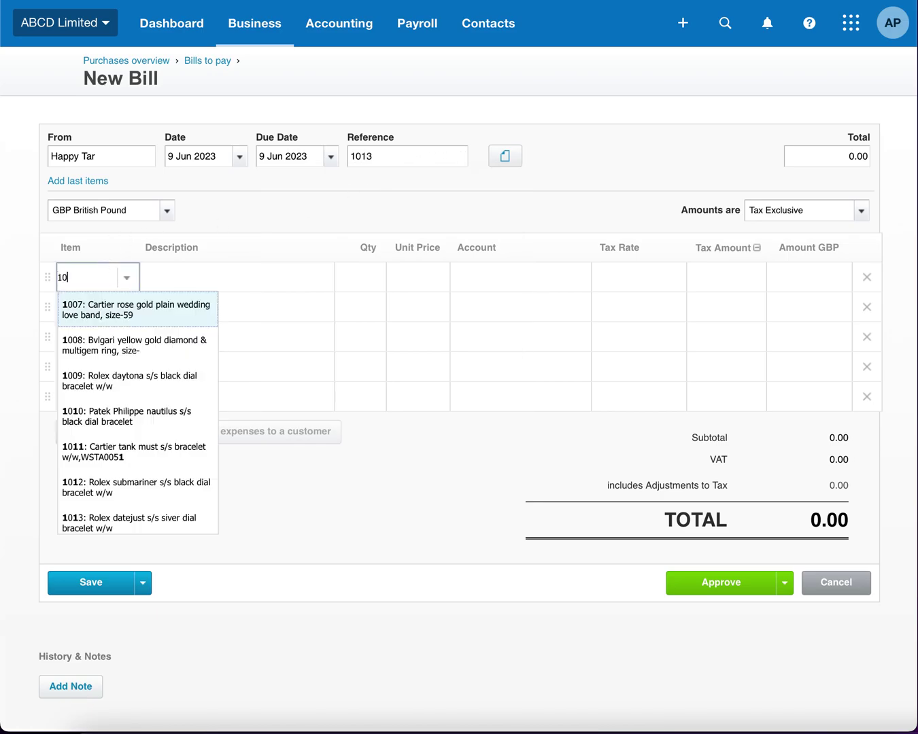
pyautogui.write('13')
pyautogui.click(123, 307)
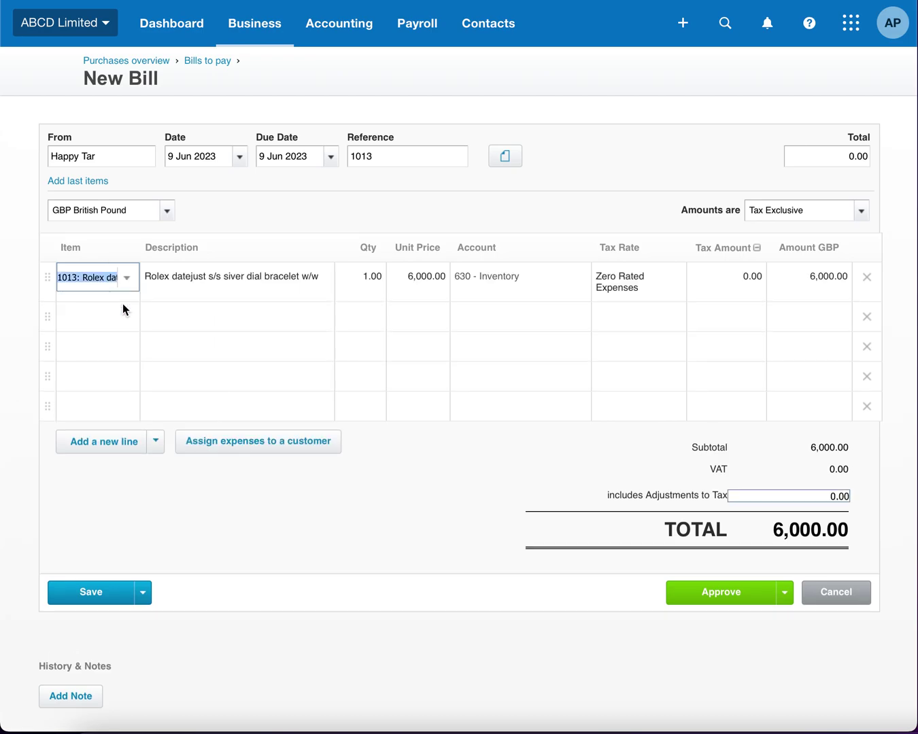
pyautogui.click(718, 601)
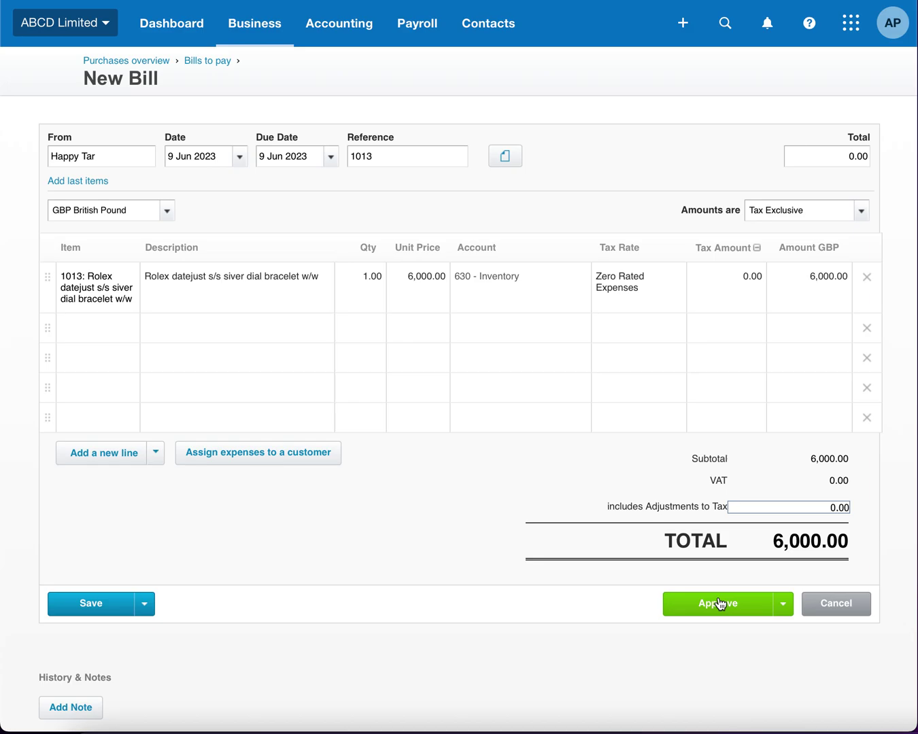
pyautogui.click(718, 602)
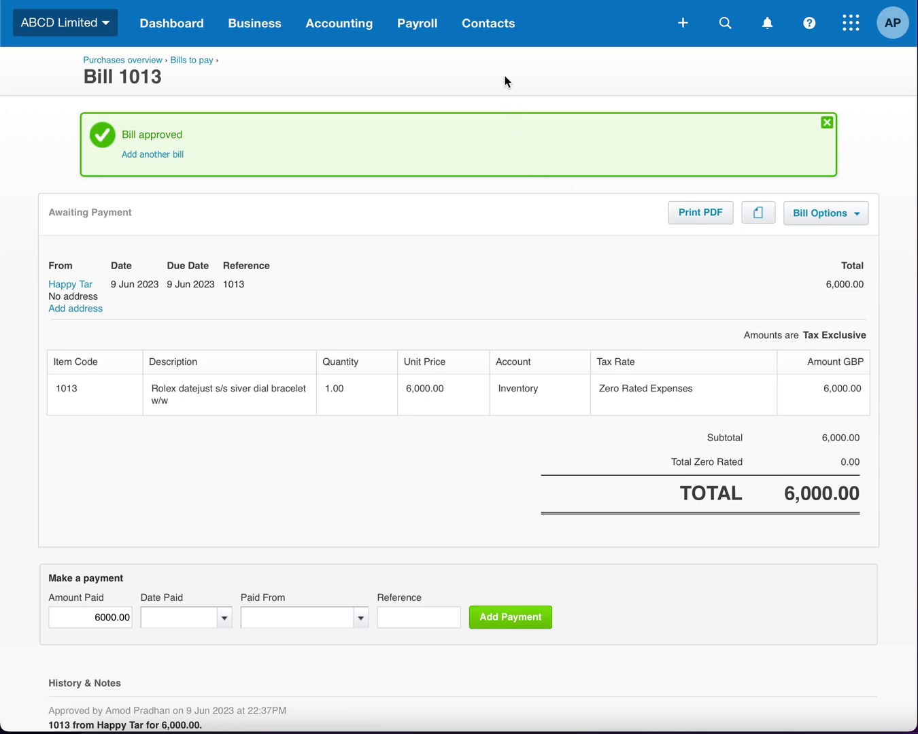
pyautogui.click(492, 27)
# Step: Open a blank New contact form from the Contacts > Customers list
pyautogui.click(493, 115)
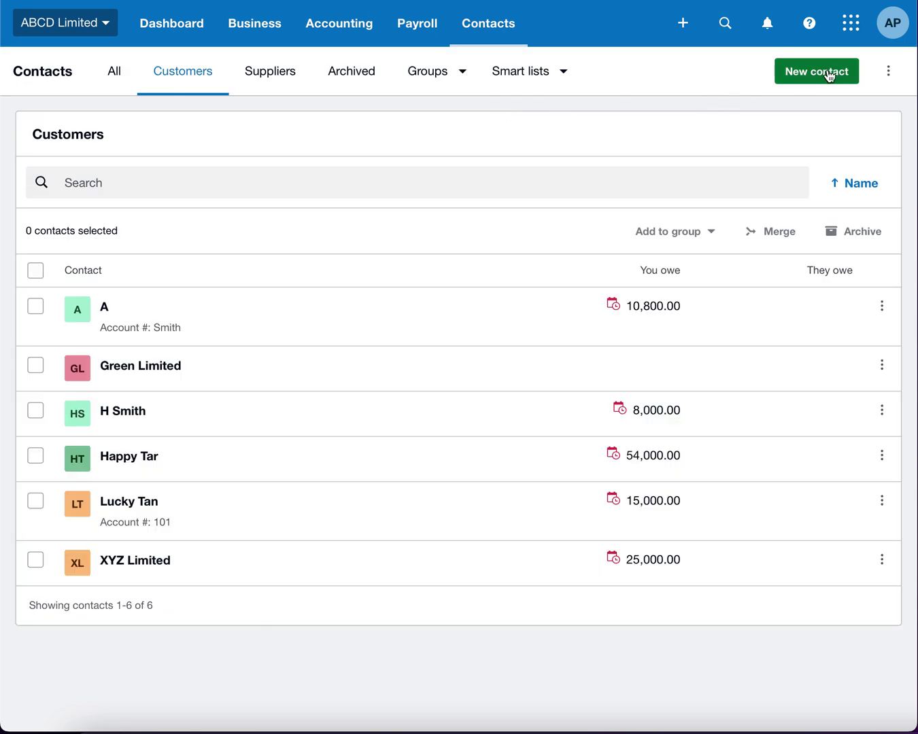
pyautogui.click(829, 74)
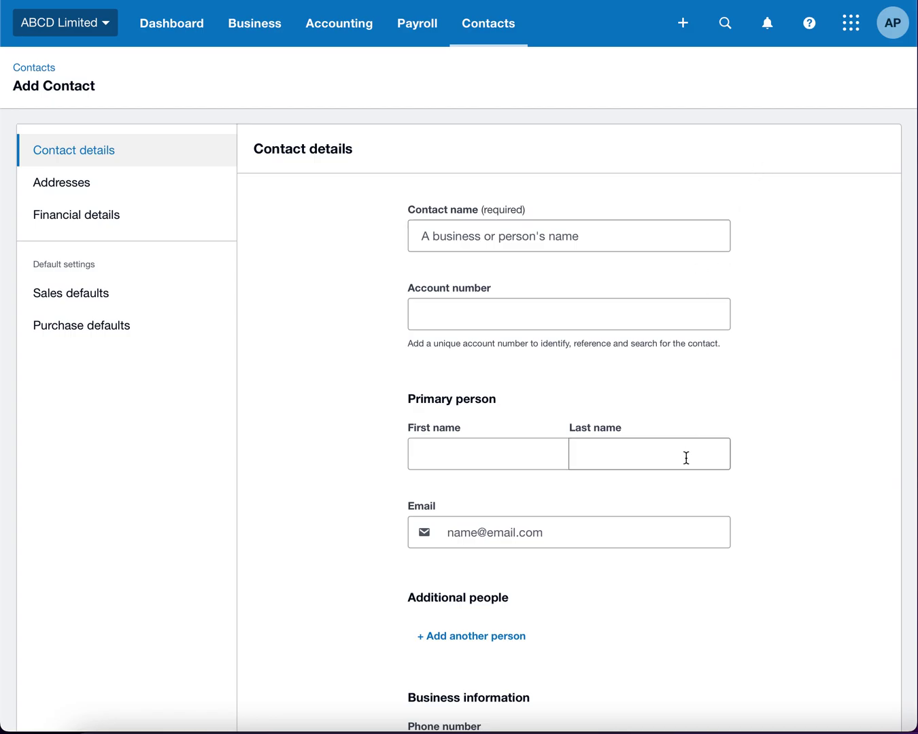
pyautogui.scroll(-7, 723, 438)
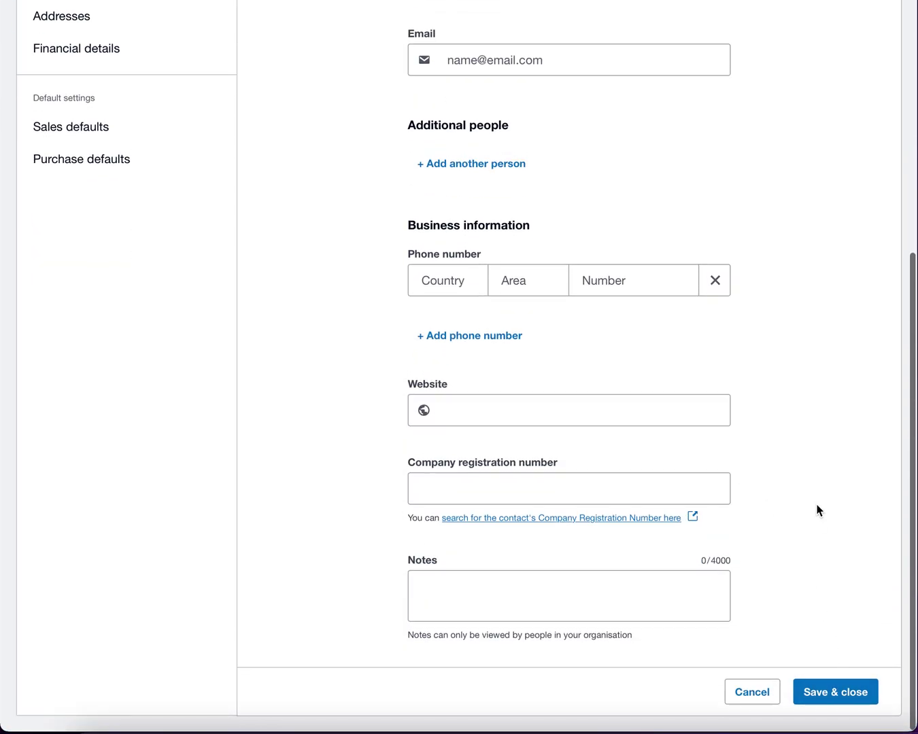
pyautogui.scroll(2, 817, 508)
pyautogui.scroll(5, 818, 510)
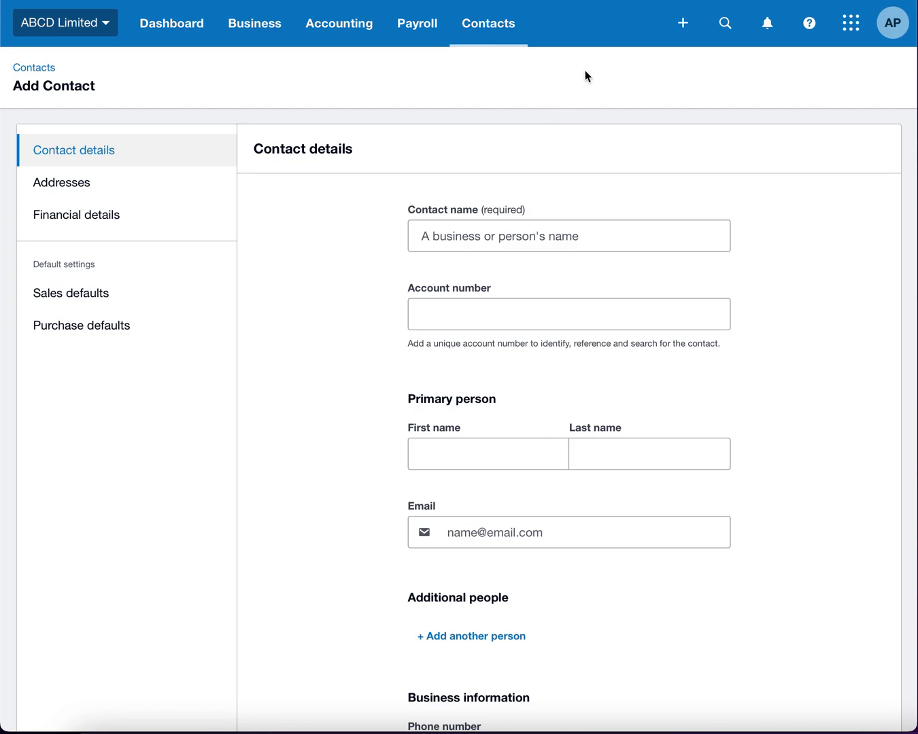
# Step: Start a new sales invoice to xyzzy, due 9 Jun 2023, reference 1013
pyautogui.click(684, 24)
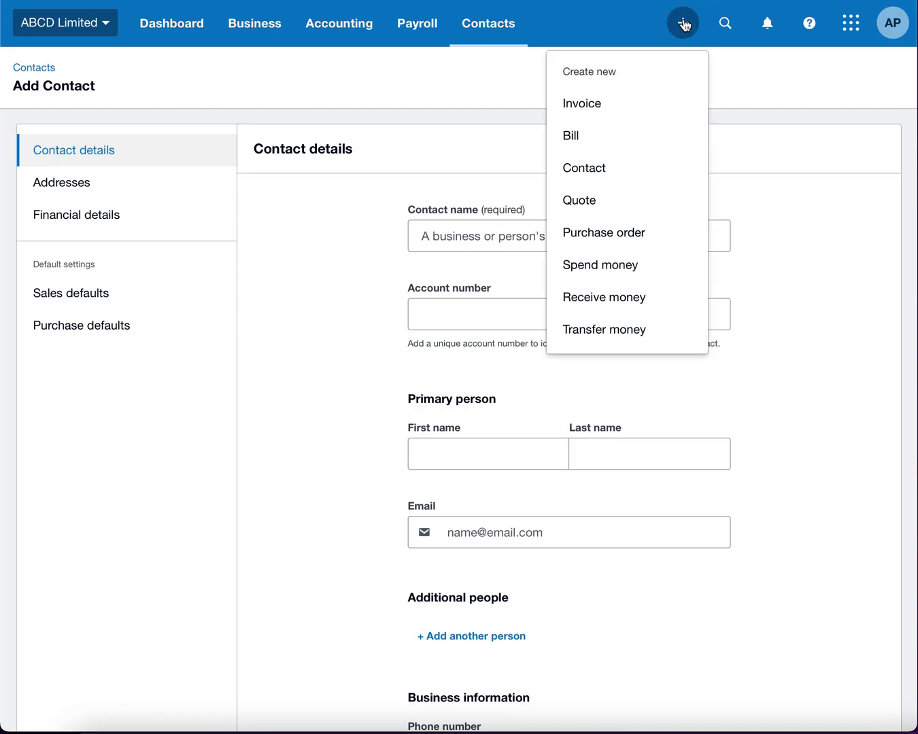
pyautogui.click(580, 104)
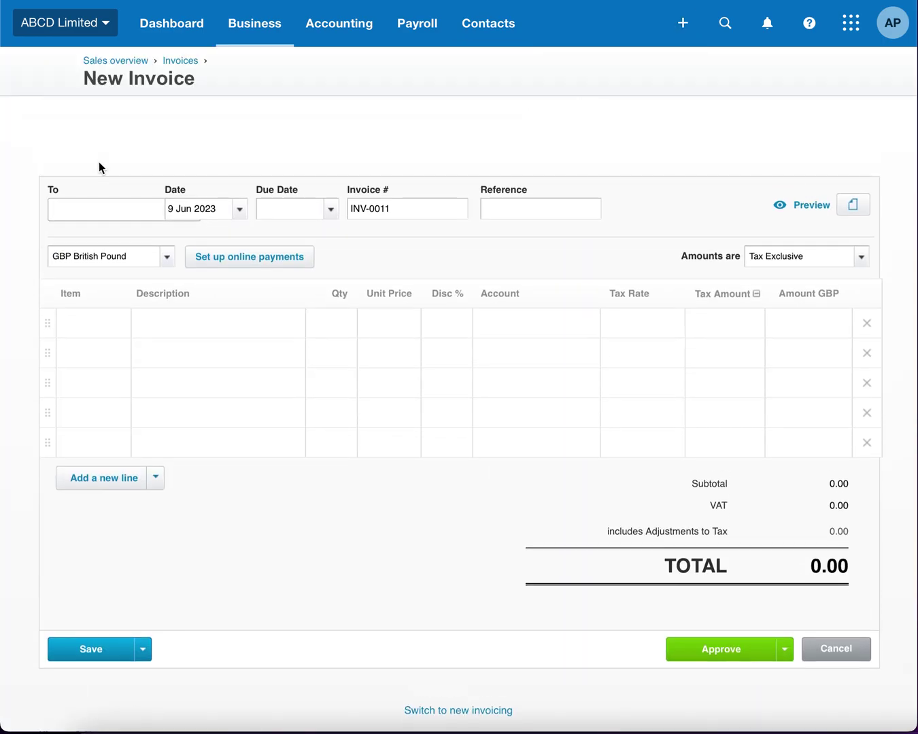
pyautogui.click(110, 218)
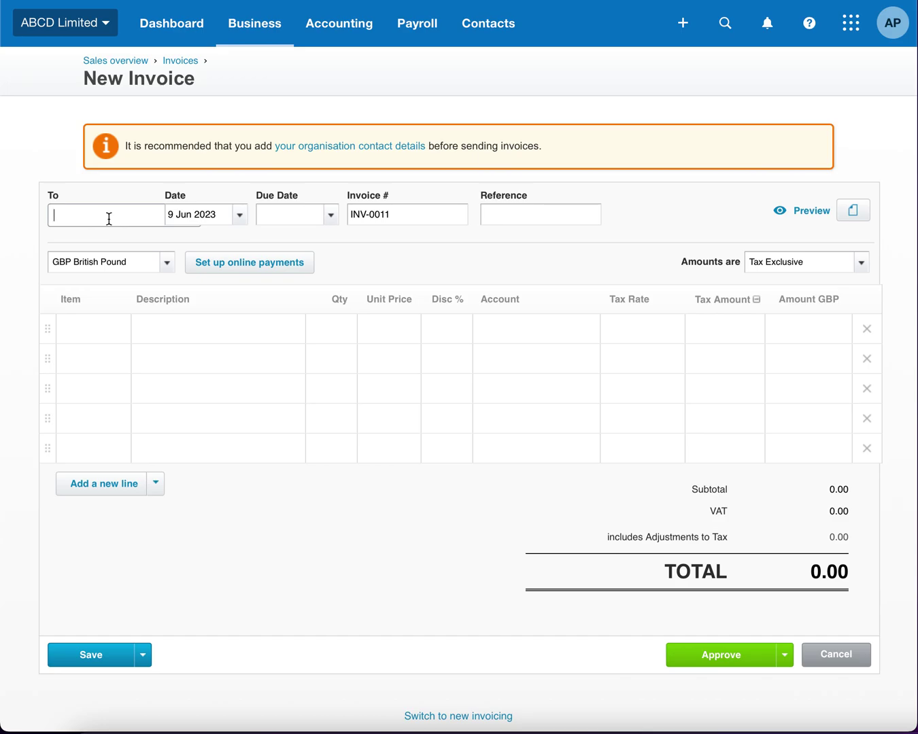
pyautogui.write('xyz')
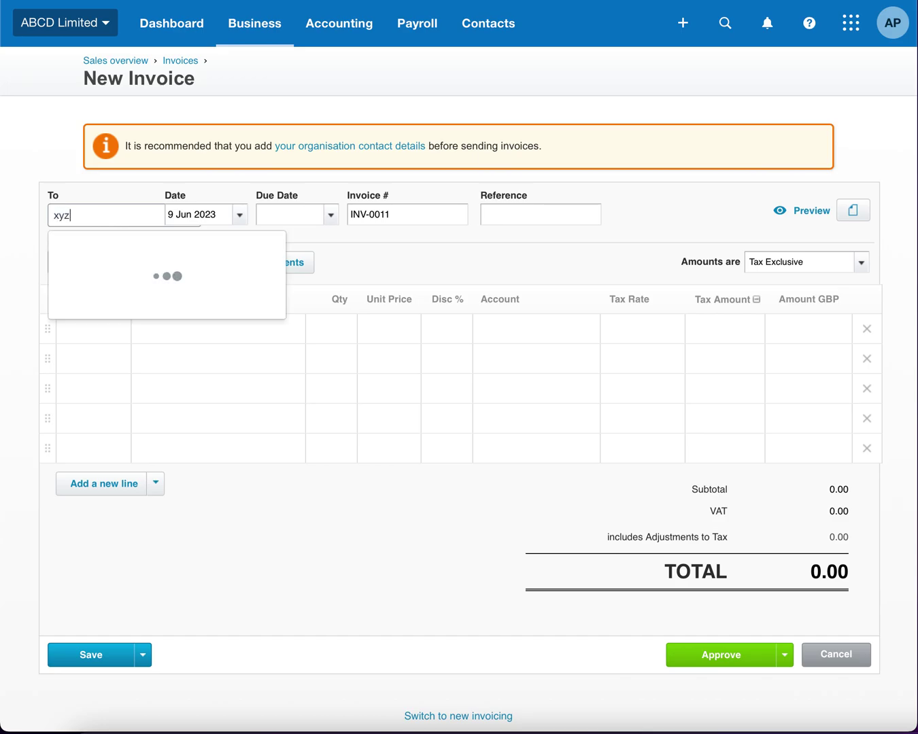
pyautogui.write('zy')
pyautogui.click(308, 216)
pyautogui.click(331, 215)
pyautogui.click(469, 336)
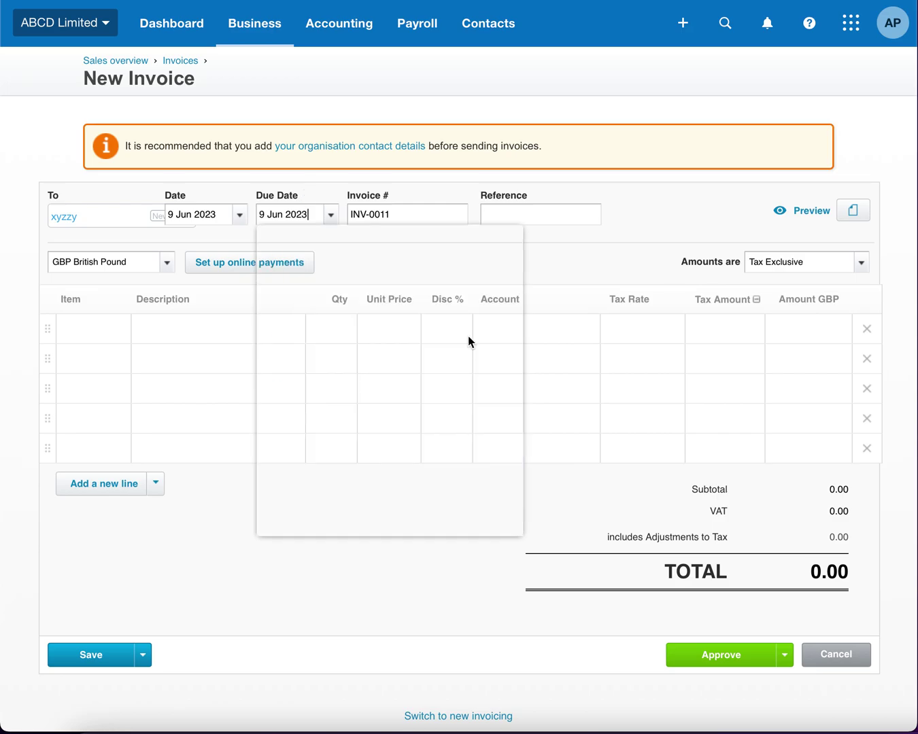
pyautogui.click(498, 215)
pyautogui.write('1013')
# Step: Add item 1013 as the invoice line and approve INV-0011 at 9,000.00
pyautogui.click(112, 333)
pyautogui.write('1013')
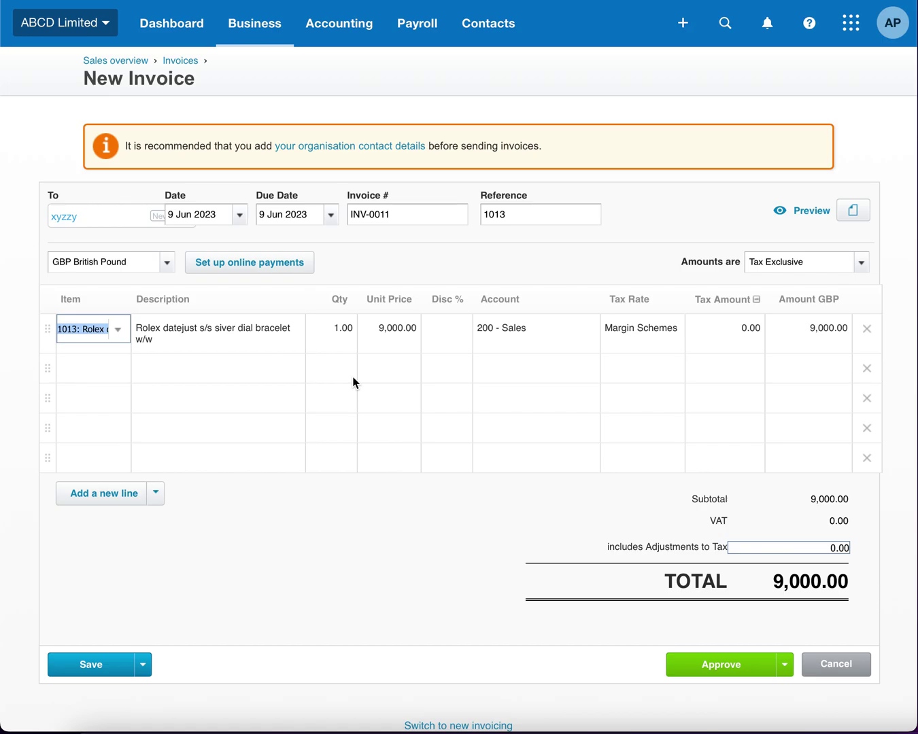
pyautogui.click(706, 674)
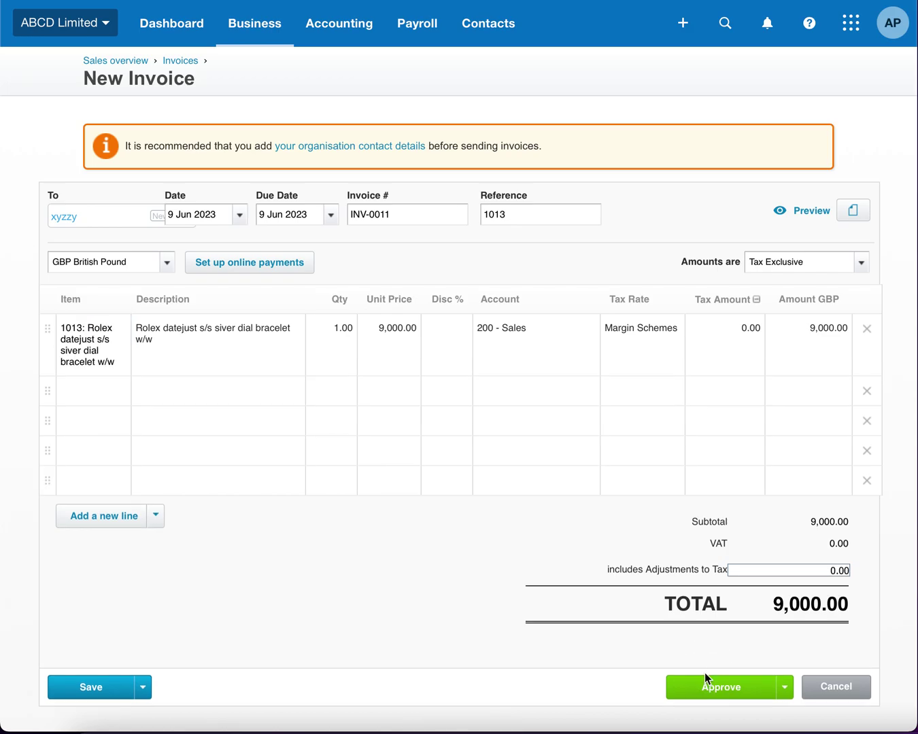
pyautogui.click(710, 691)
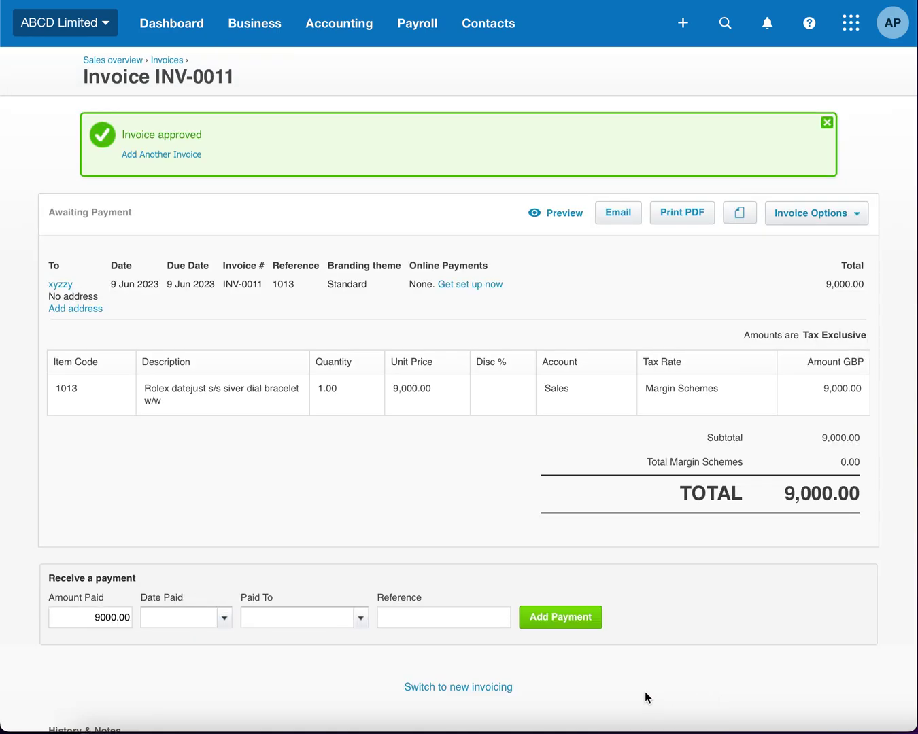
# Step: Record the 9,000.00 payment dated 9 Jun 2023 into HSBC Business Account, reference 0011
pyautogui.click(225, 619)
pyautogui.click(358, 439)
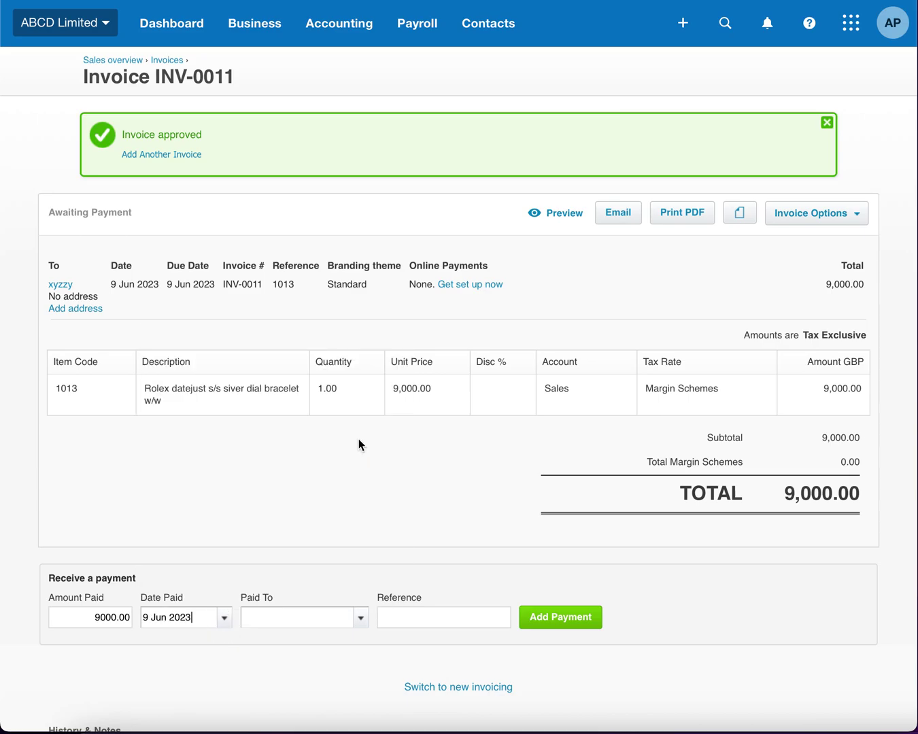
pyautogui.click(345, 616)
pyautogui.click(361, 620)
pyautogui.click(350, 710)
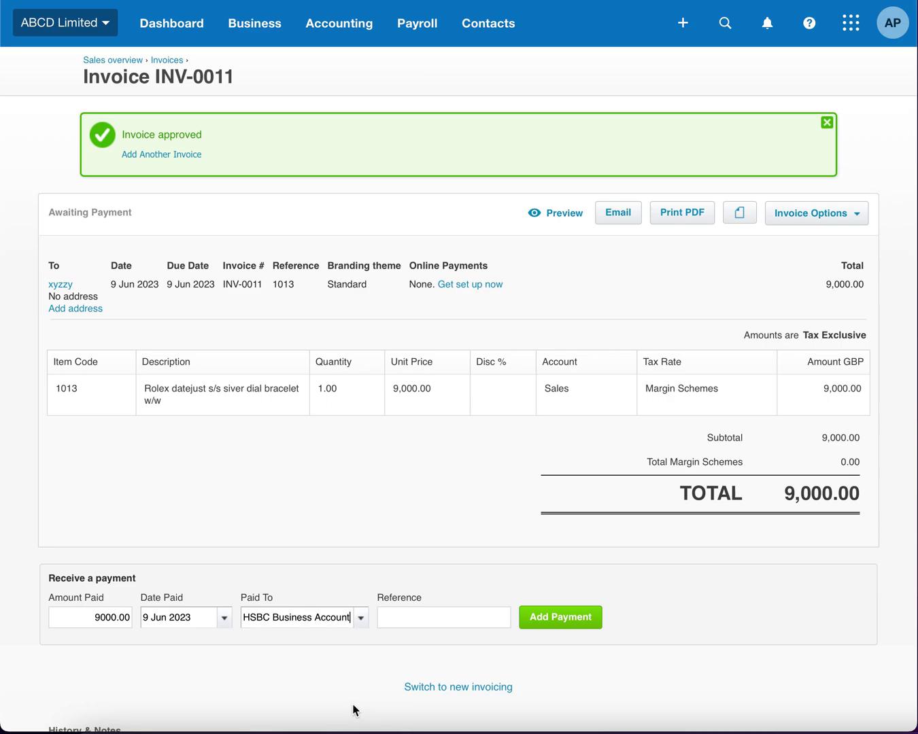
pyautogui.click(426, 619)
pyautogui.write('0011')
pyautogui.click(570, 618)
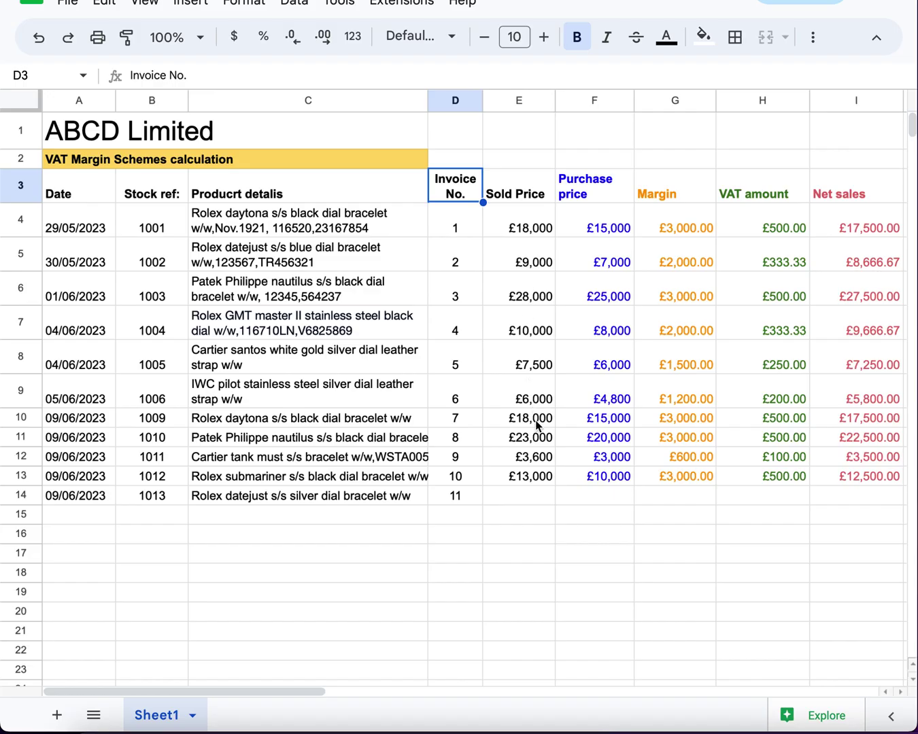
# Step: Enter sold price 9000 in E14 and purchase price 6000 in F14
pyautogui.click(523, 500)
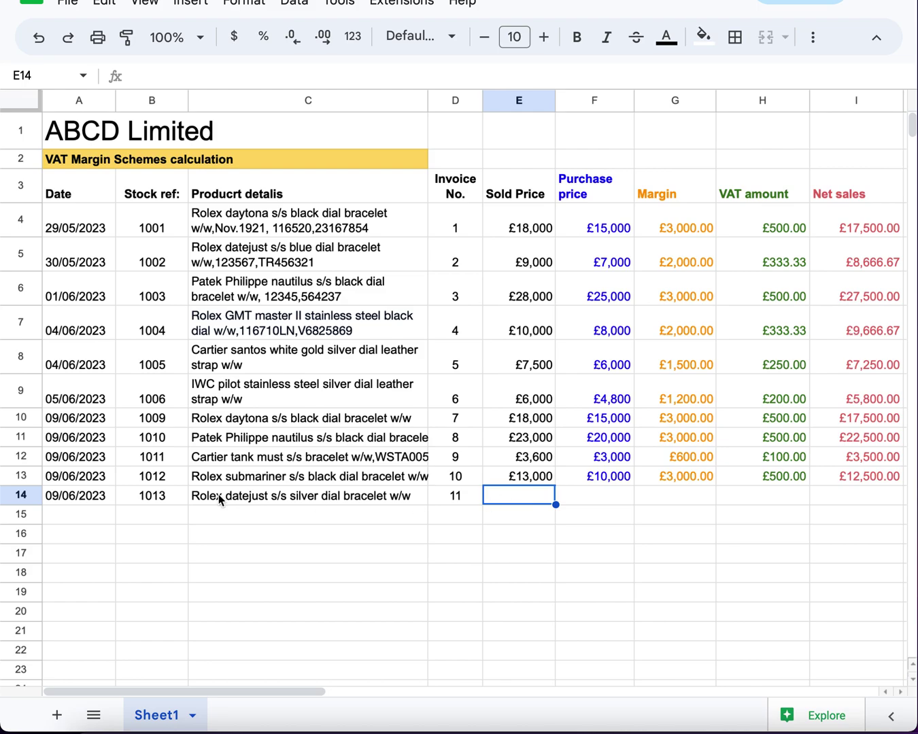
pyautogui.click(106, 505)
pyautogui.press('Right')
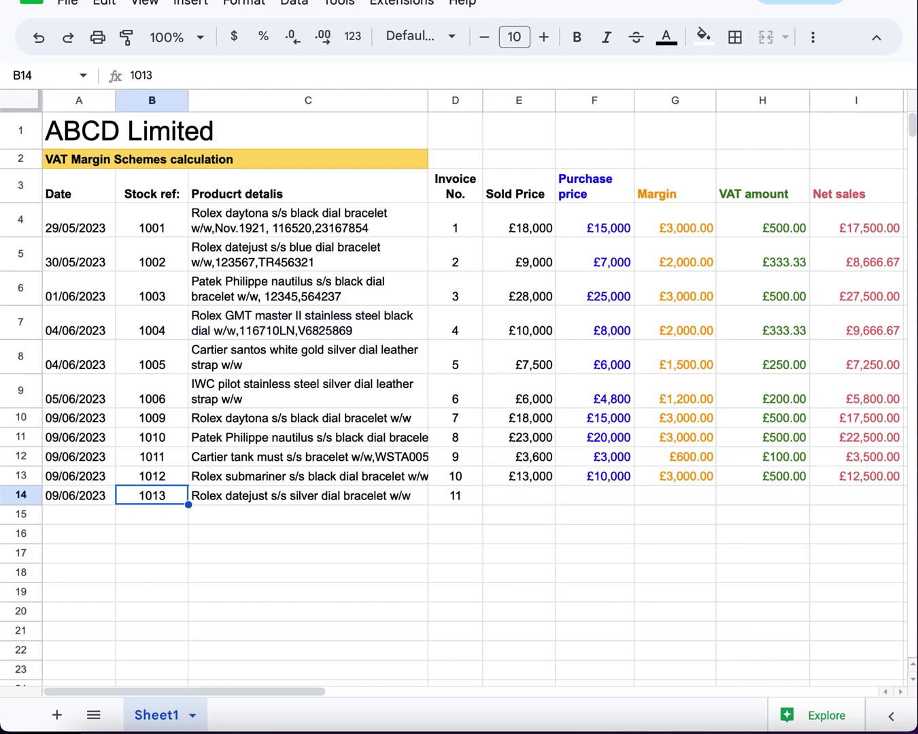
pyautogui.press('Right')
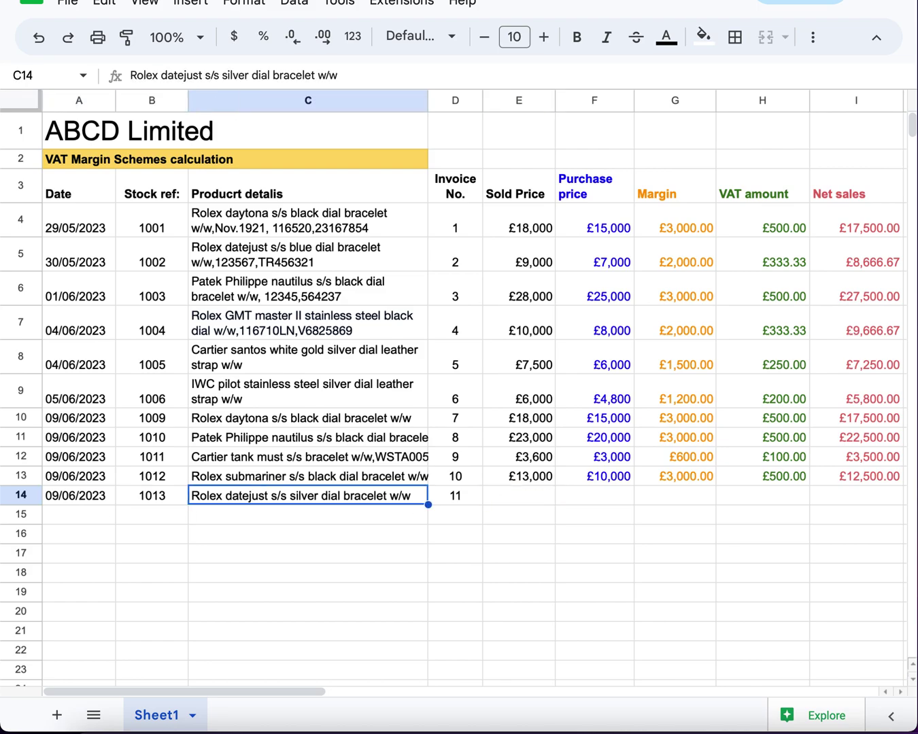
pyautogui.press('Right')
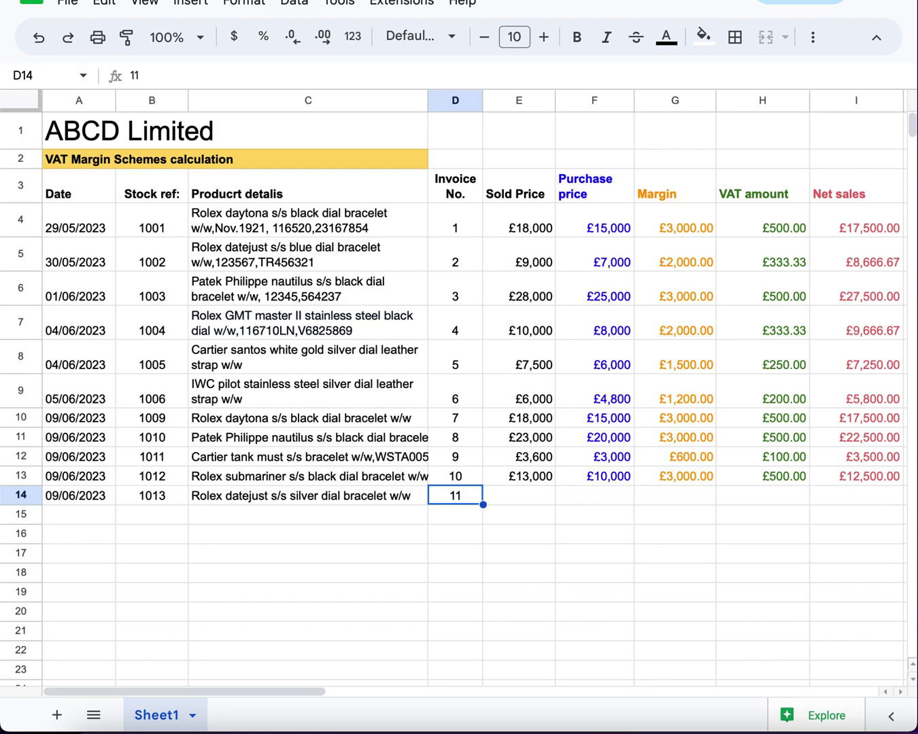
pyautogui.press('Right')
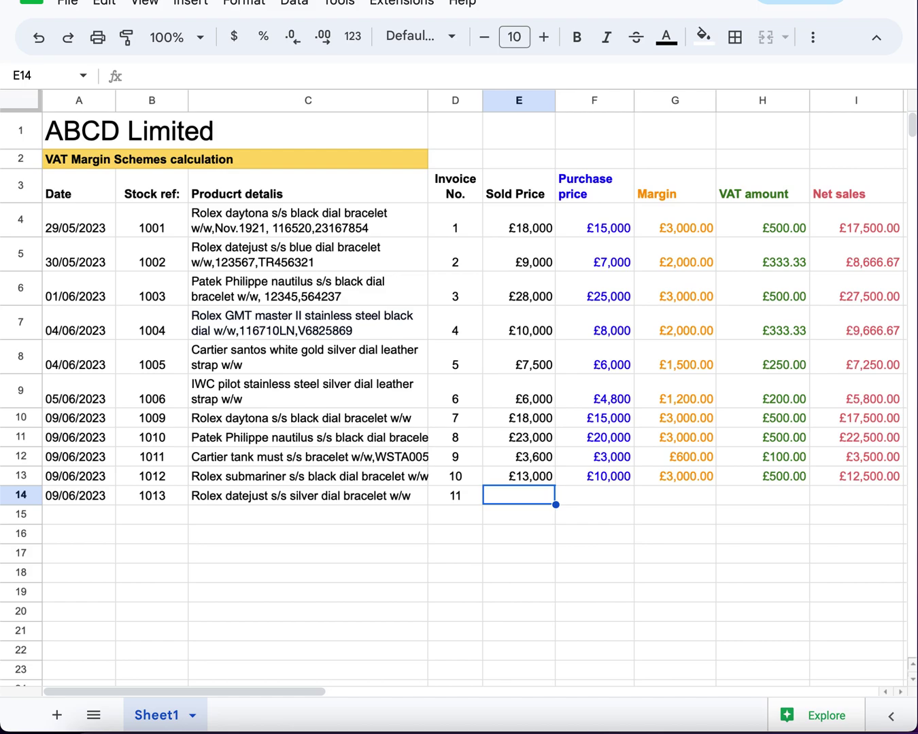
pyautogui.write('9000')
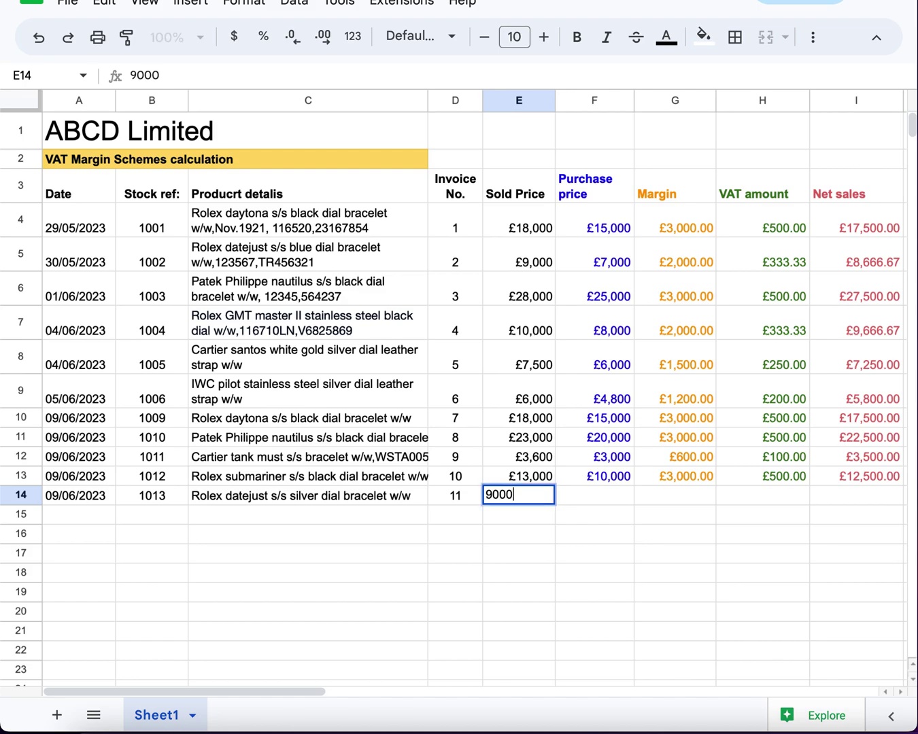
pyautogui.press('Tab')
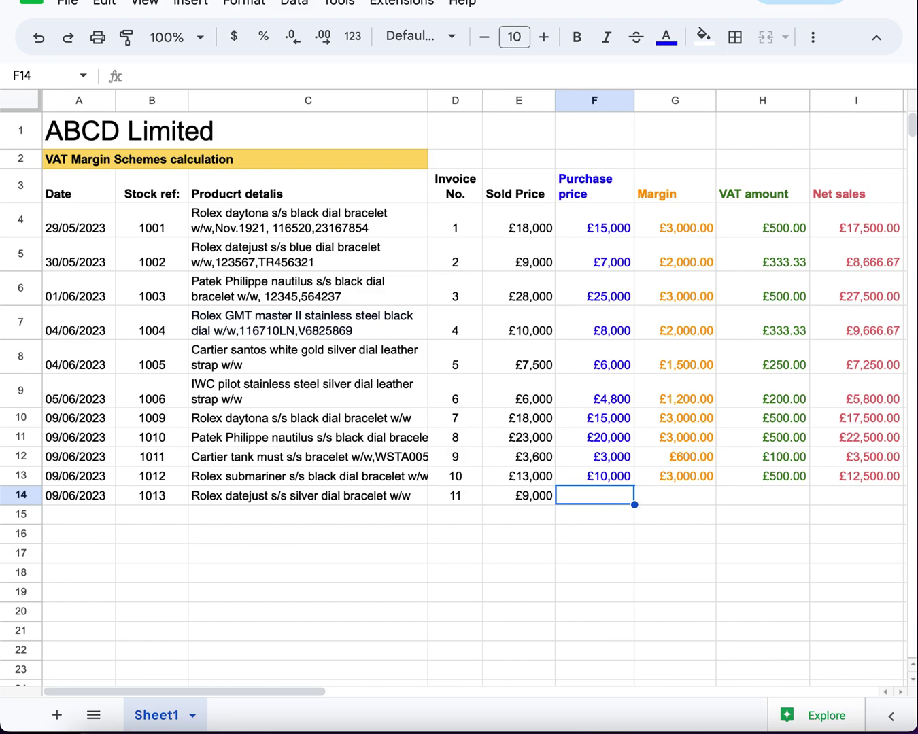
pyautogui.write('6000')
pyautogui.press('Tab')
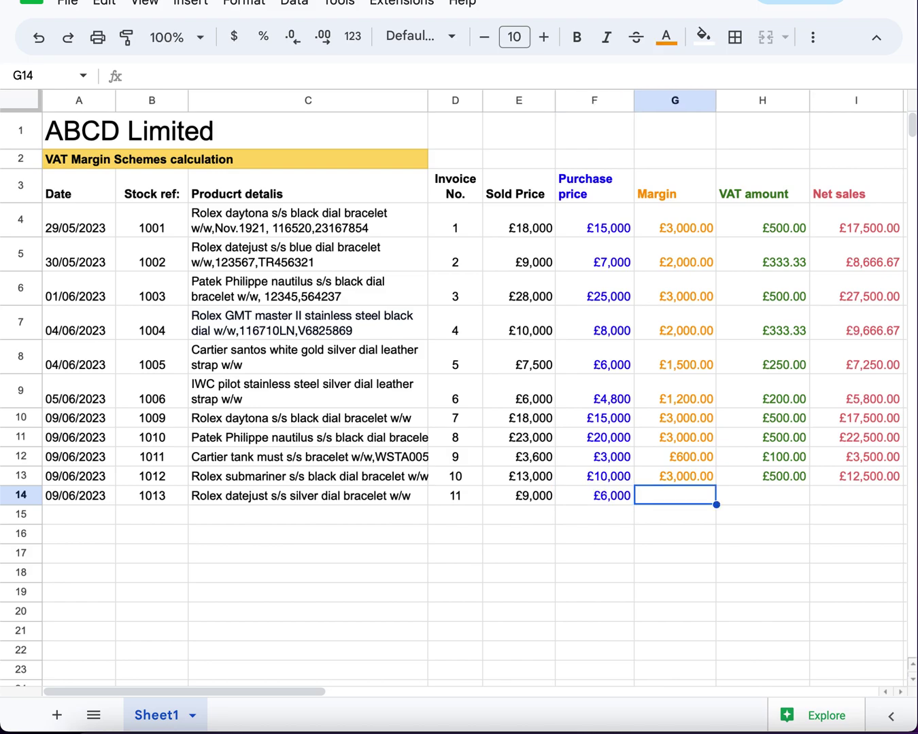
# Step: Fill the margin, VAT and net sales formulas from G13:I13 down into row 14
pyautogui.click(675, 480)
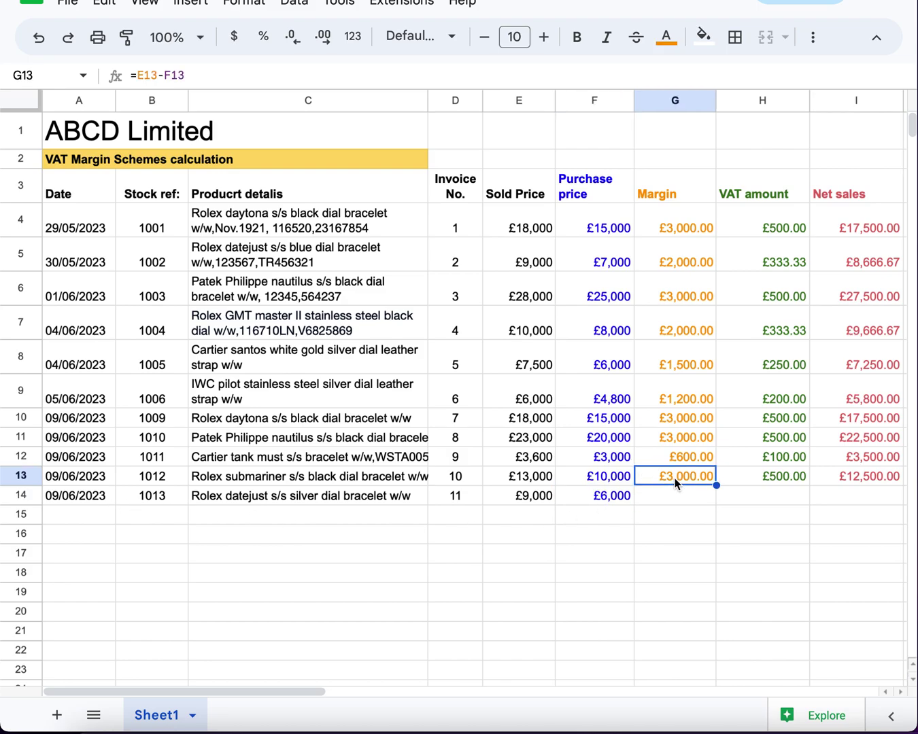
pyautogui.hotkey('shift', 'Right')
pyautogui.hotkey('shift', 'Right')
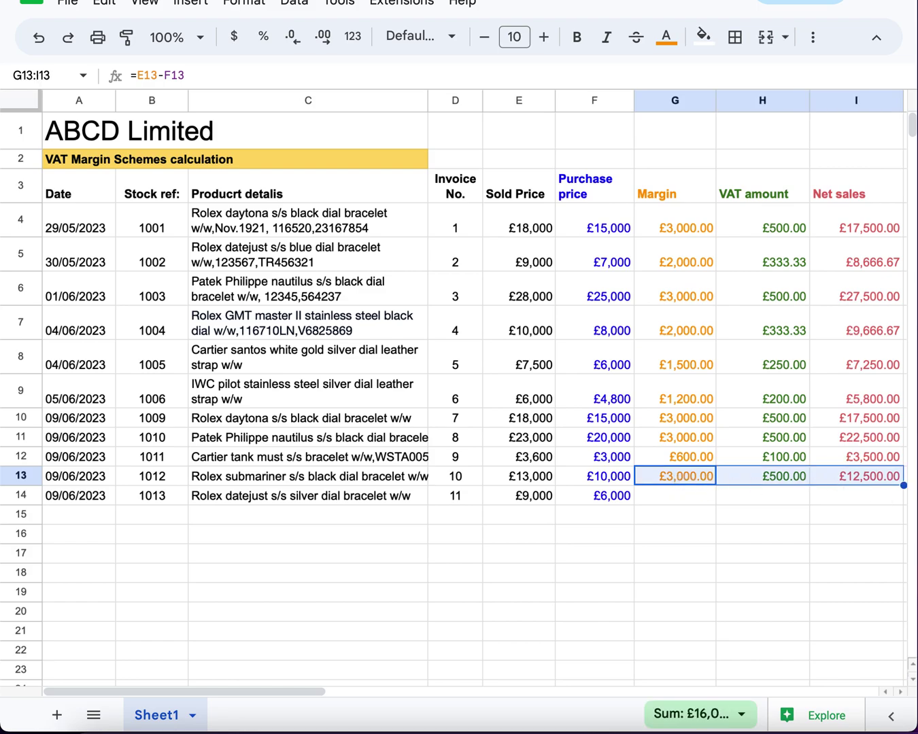
pyautogui.moveTo(903, 485); pyautogui.dragTo(905, 498)
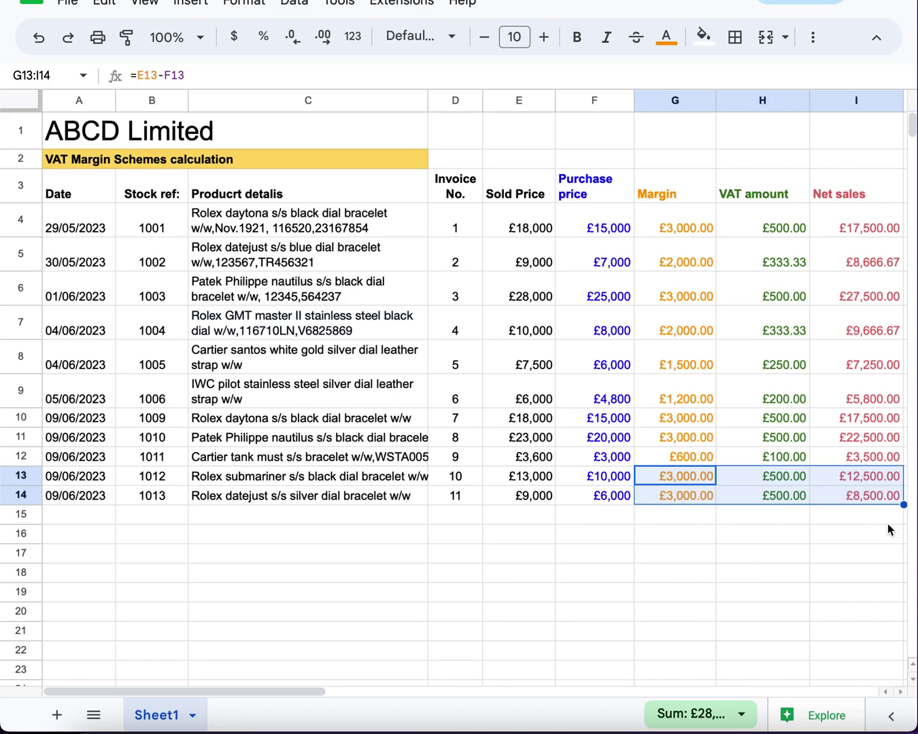
pyautogui.click(799, 503)
pyautogui.click(714, 498)
pyautogui.click(789, 505)
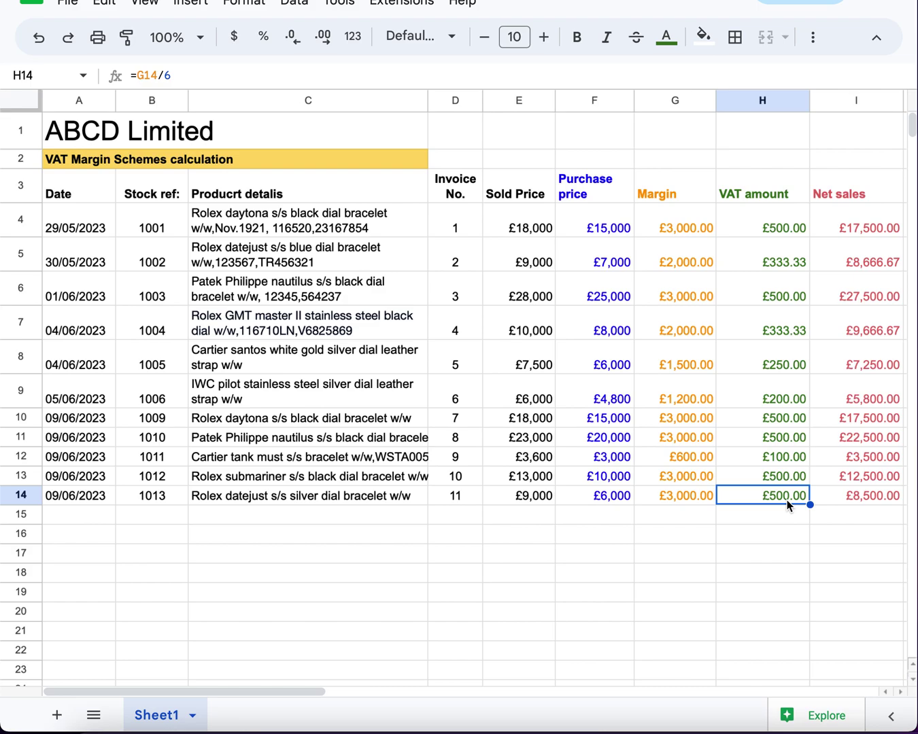
pyautogui.click(845, 499)
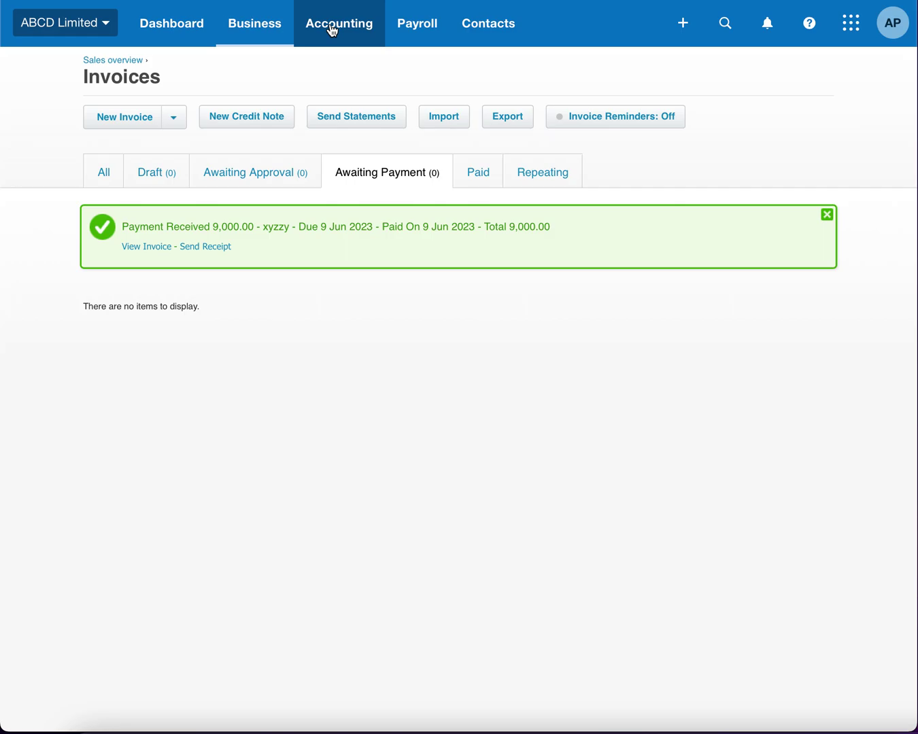
# Step: From Accounting > VAT Return, create a return for 01 May 2023 to 31 Jul 2023
pyautogui.click(332, 29)
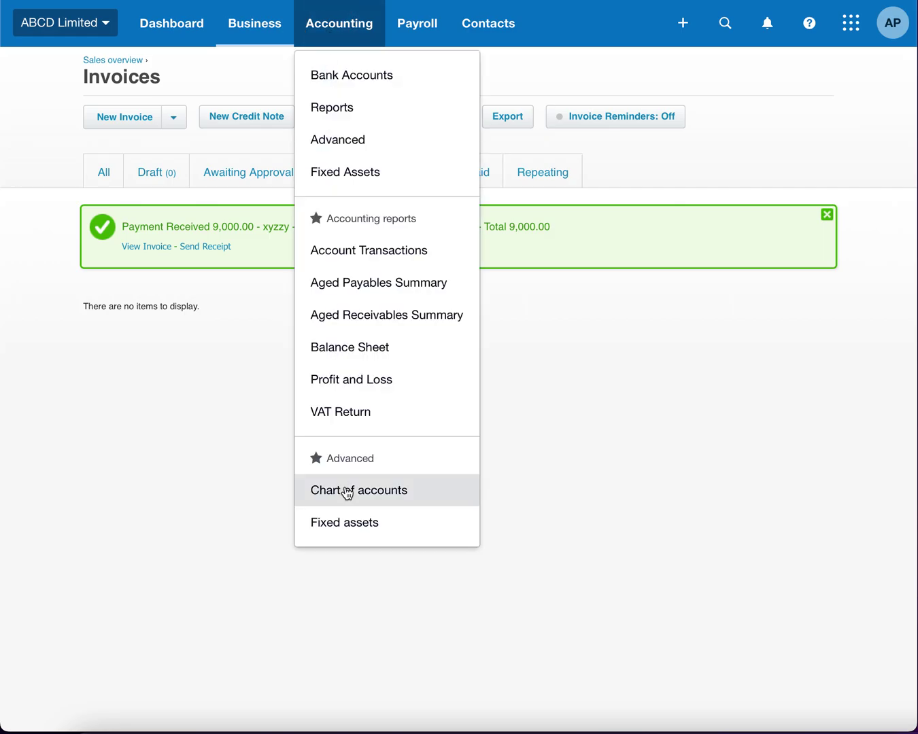
pyautogui.click(352, 413)
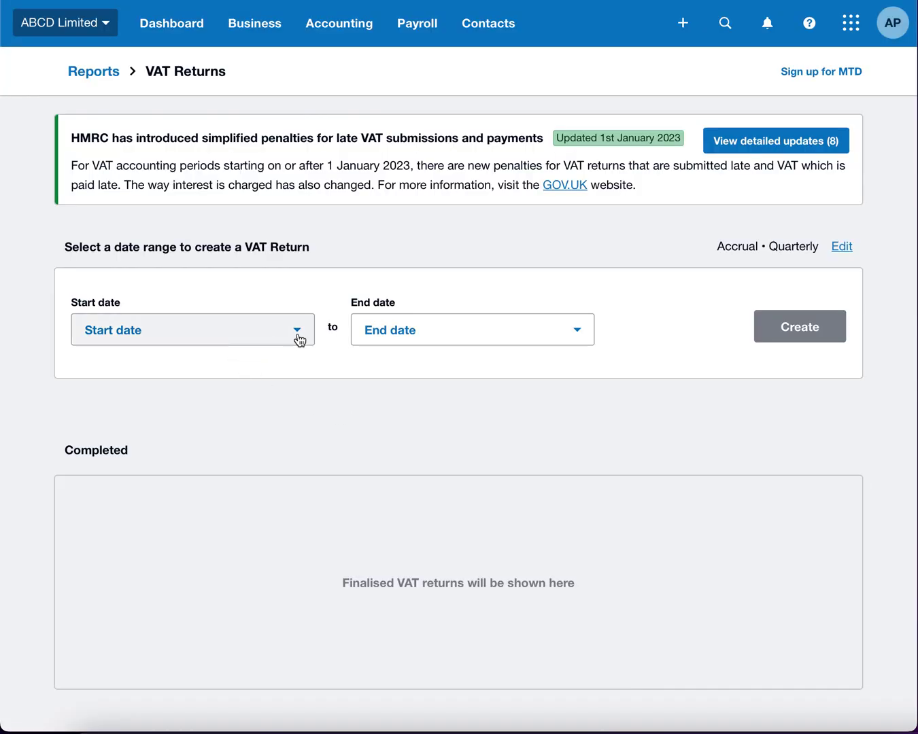
pyautogui.click(303, 336)
pyautogui.click(95, 373)
pyautogui.click(106, 445)
pyautogui.click(576, 333)
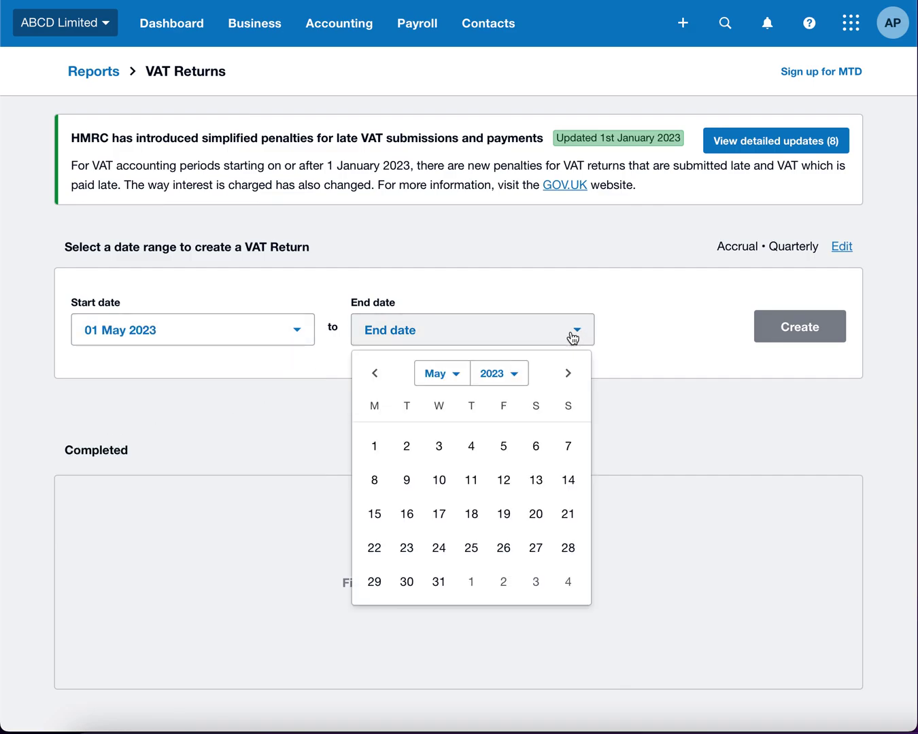
pyautogui.click(568, 373)
pyautogui.click(568, 374)
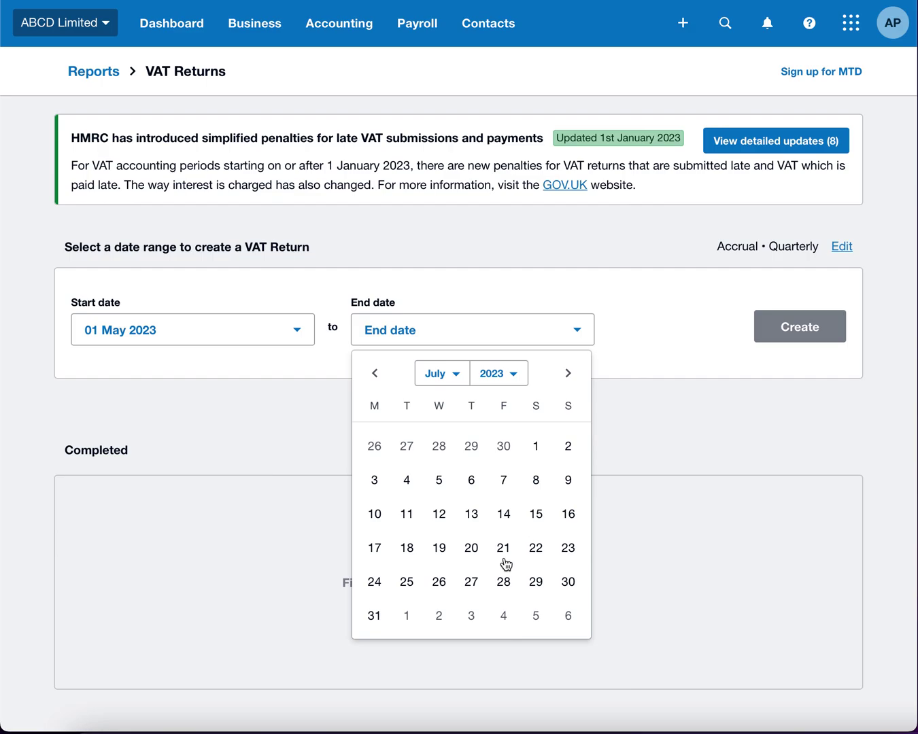
pyautogui.click(373, 616)
pyautogui.click(767, 337)
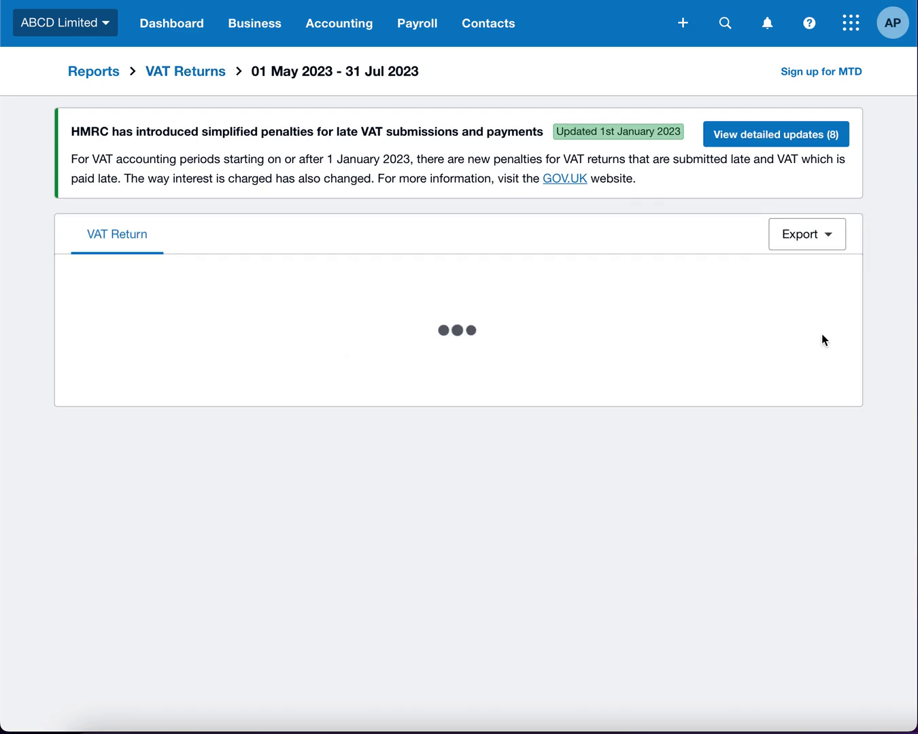
# Step: Review the VAT return boxes, then list transactions by tax rate to find INV-0011 under Margin Schemes
pyautogui.scroll(-3, 691, 413)
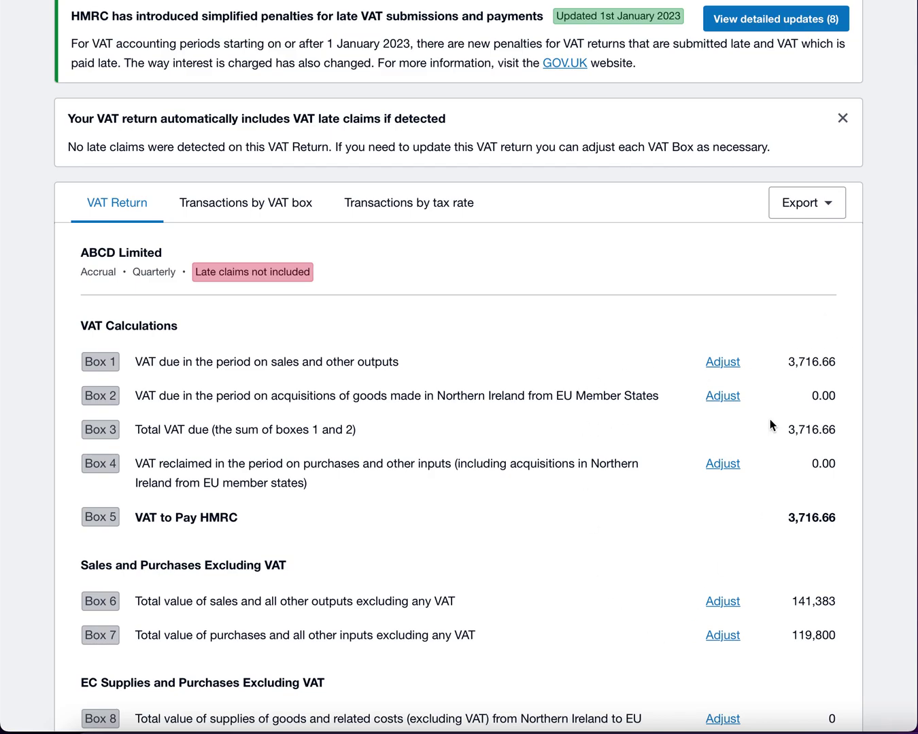
pyautogui.scroll(-3, 617, 473)
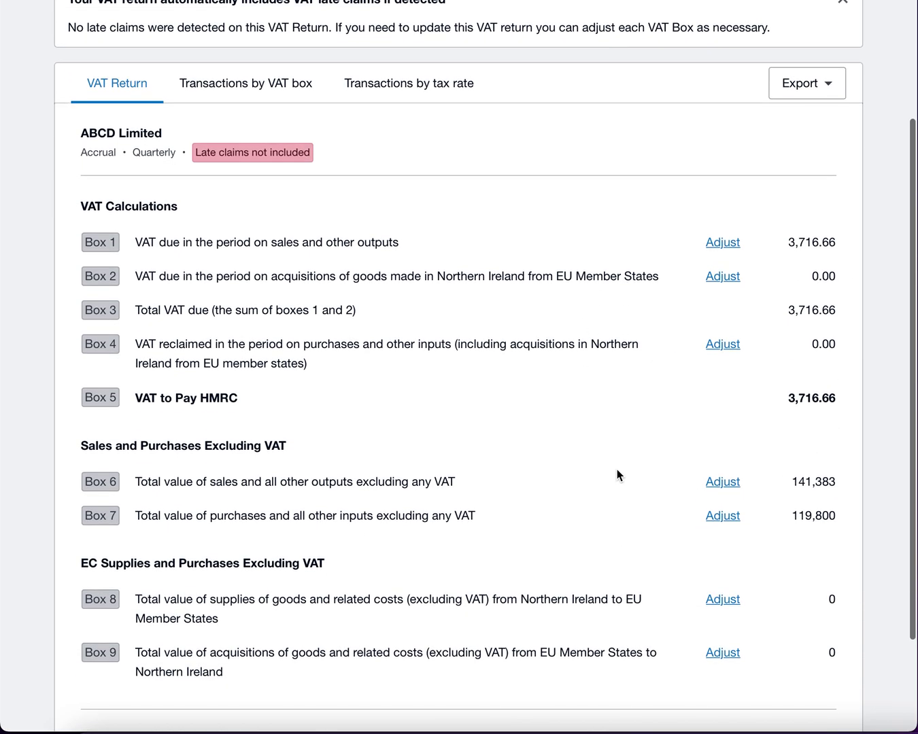
pyautogui.scroll(1, 616, 470)
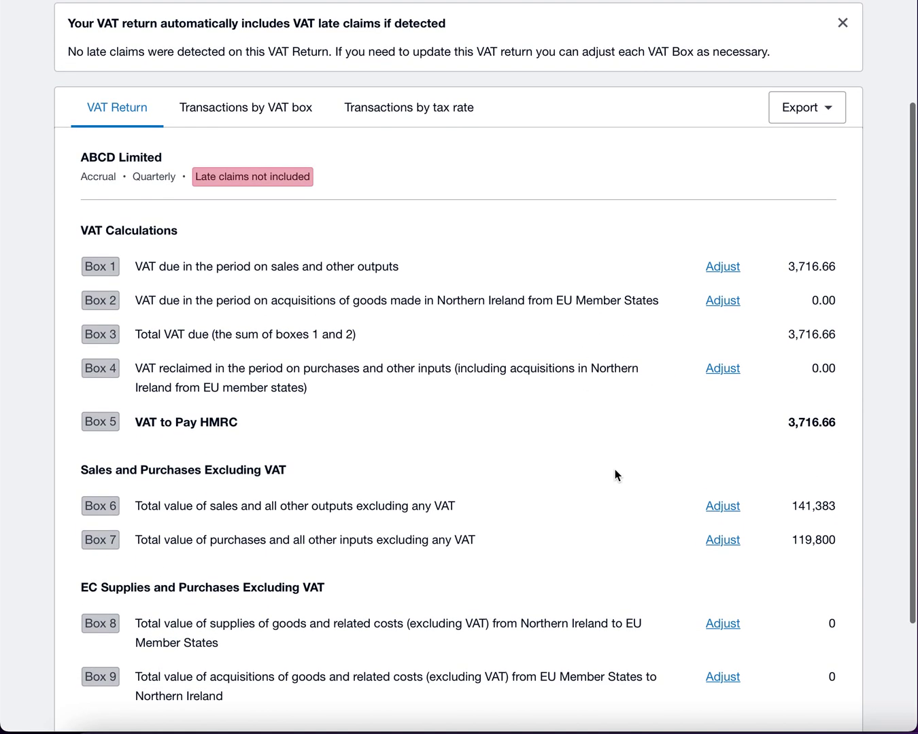
pyautogui.click(401, 109)
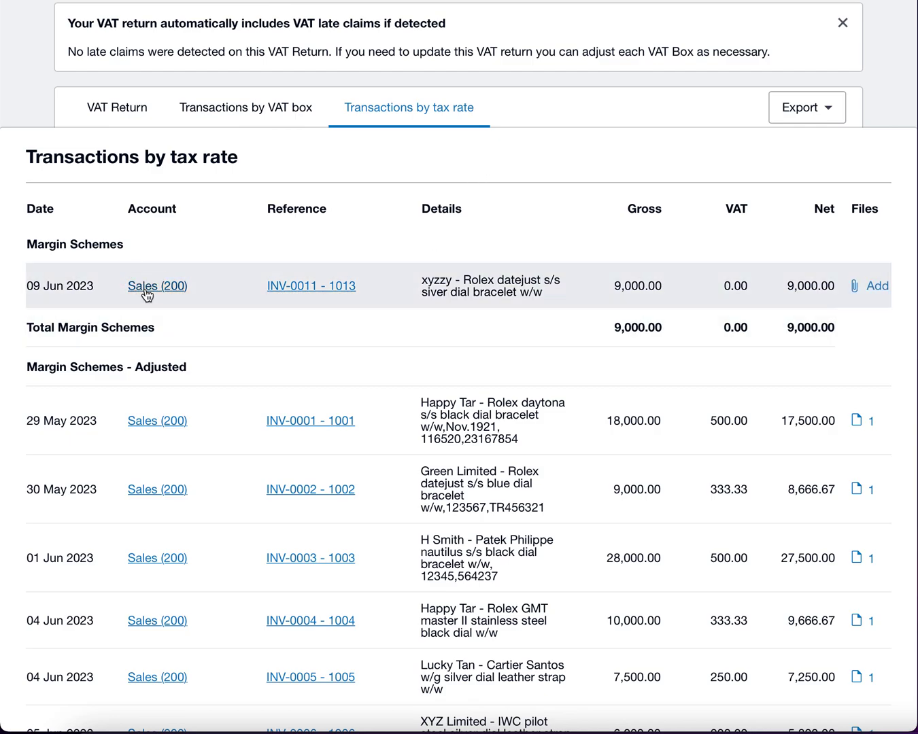
pyautogui.scroll(-2, 194, 400)
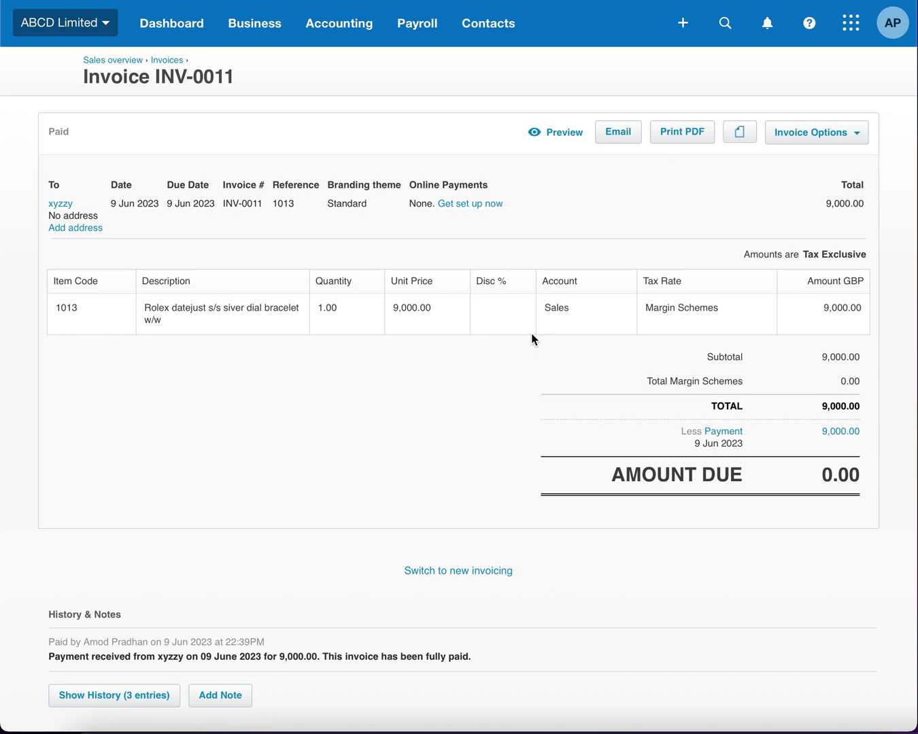
# Step: Mark INV-0011 as sent, print its PDF tax invoice, and close the PDF view
pyautogui.click(669, 134)
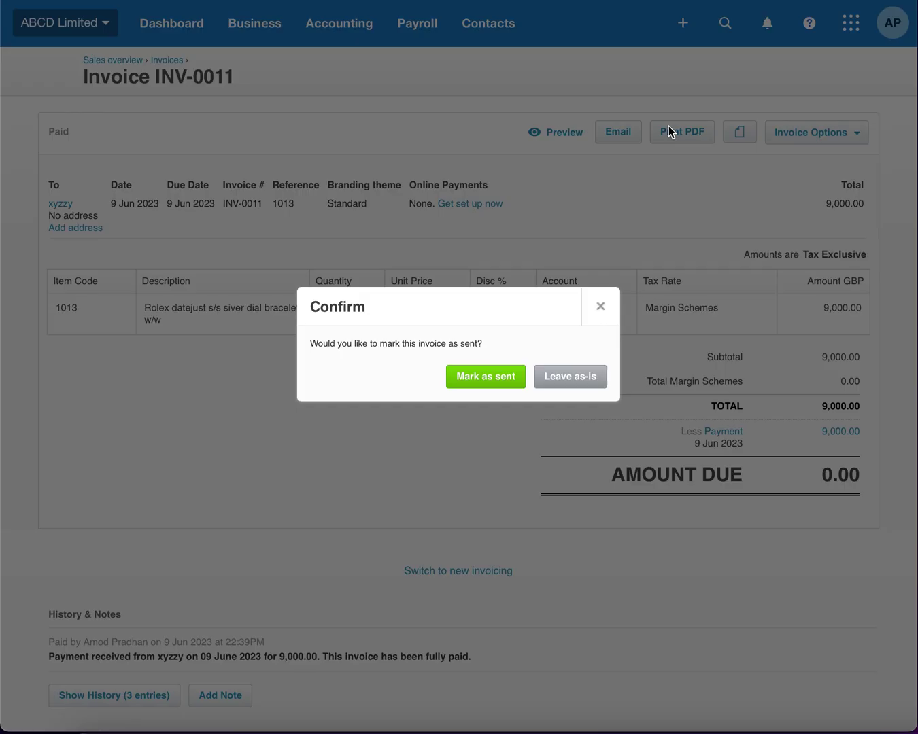
pyautogui.click(508, 381)
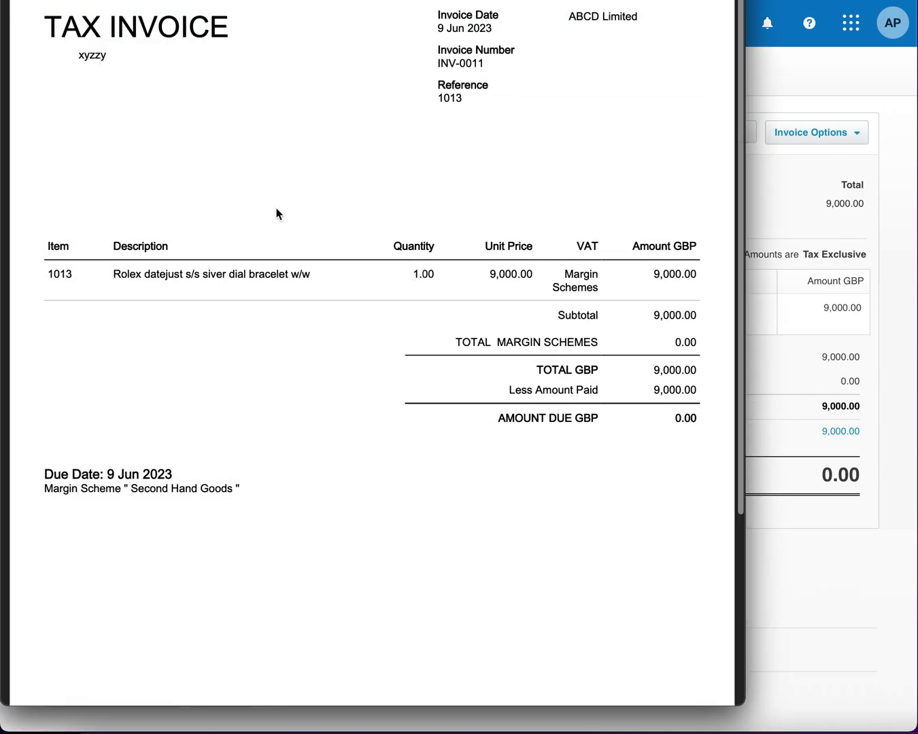
pyautogui.scroll(1, 277, 211)
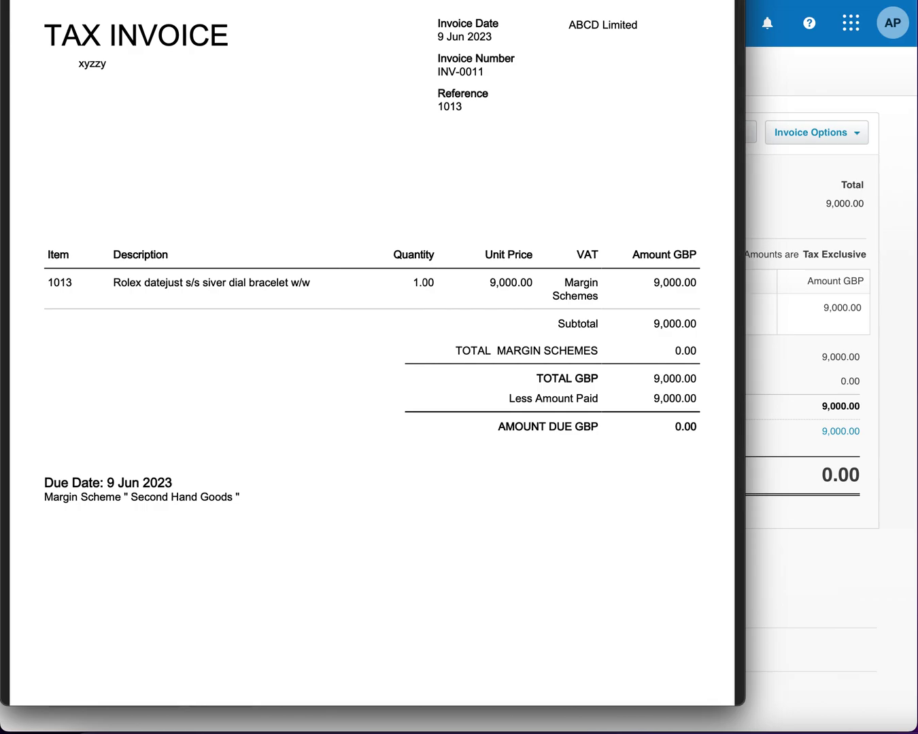
pyautogui.press('super+w')
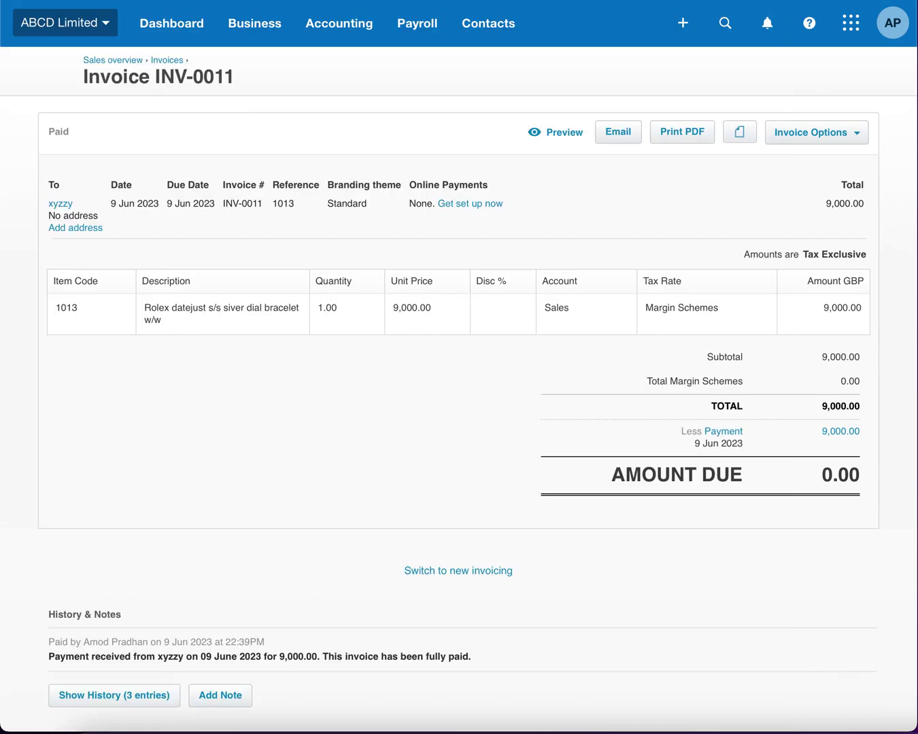
# Step: Upload Invoice INV-0011.pdf to invoice INV-0011's files, searching for it with 0011
pyautogui.click(740, 136)
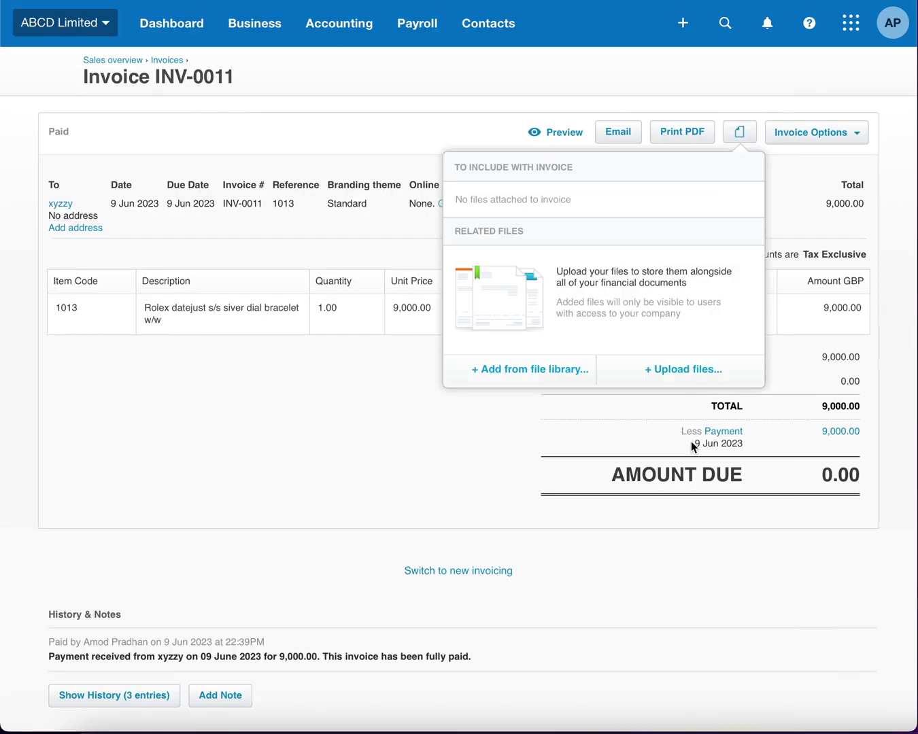
pyautogui.click(697, 374)
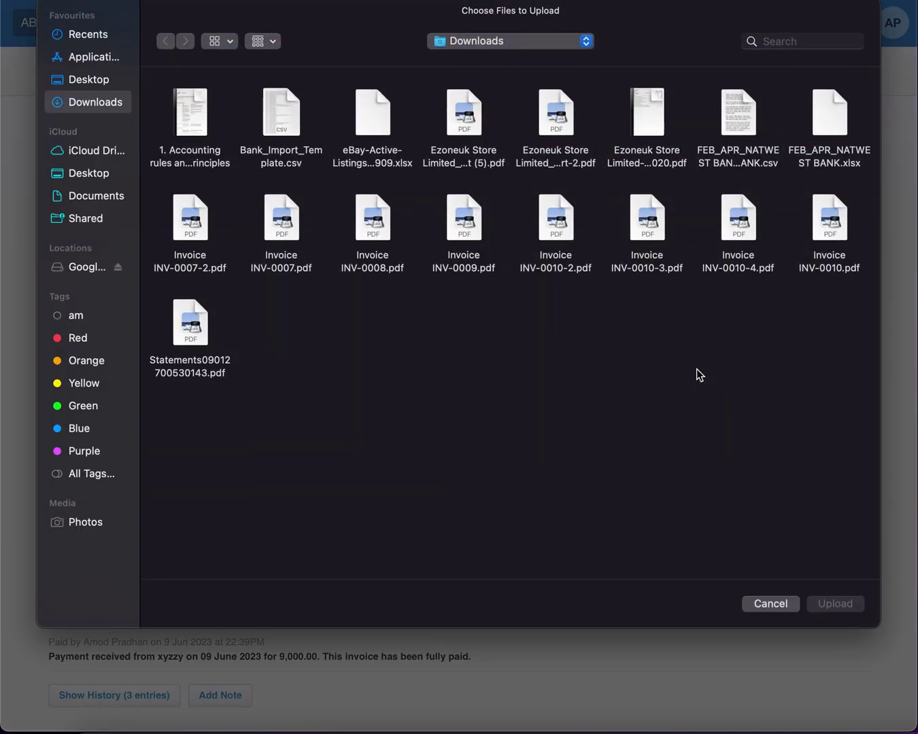
pyautogui.click(840, 46)
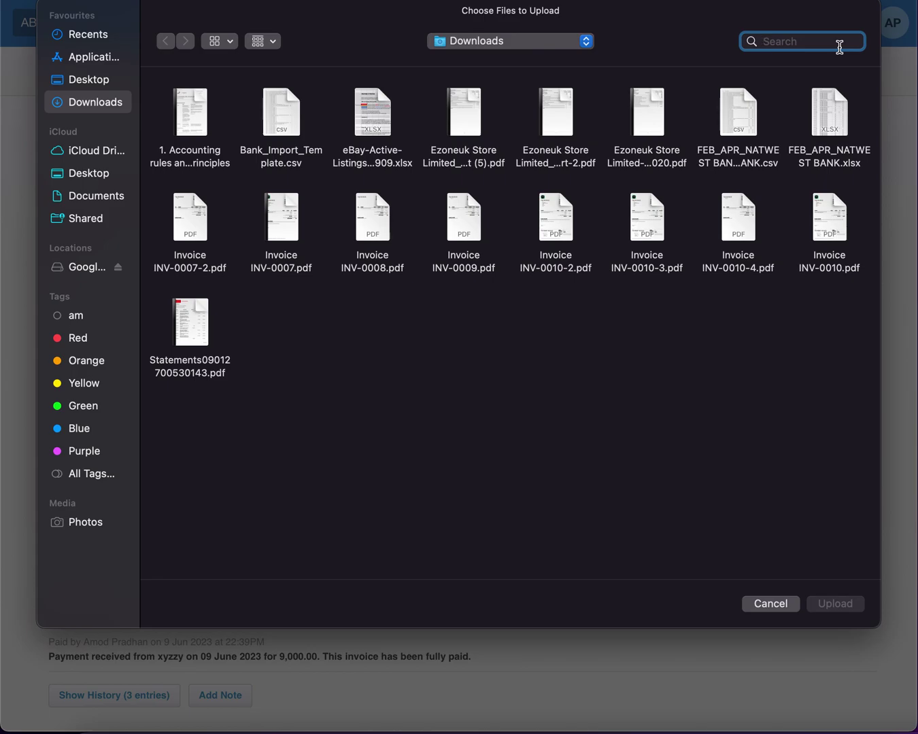
pyautogui.write('00')
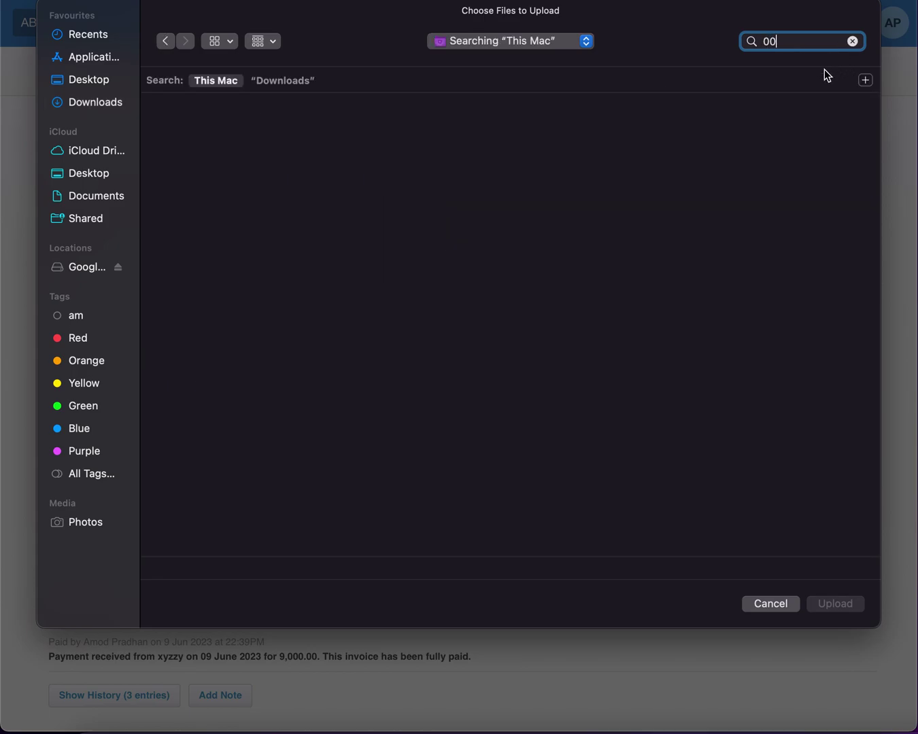
pyautogui.write('11')
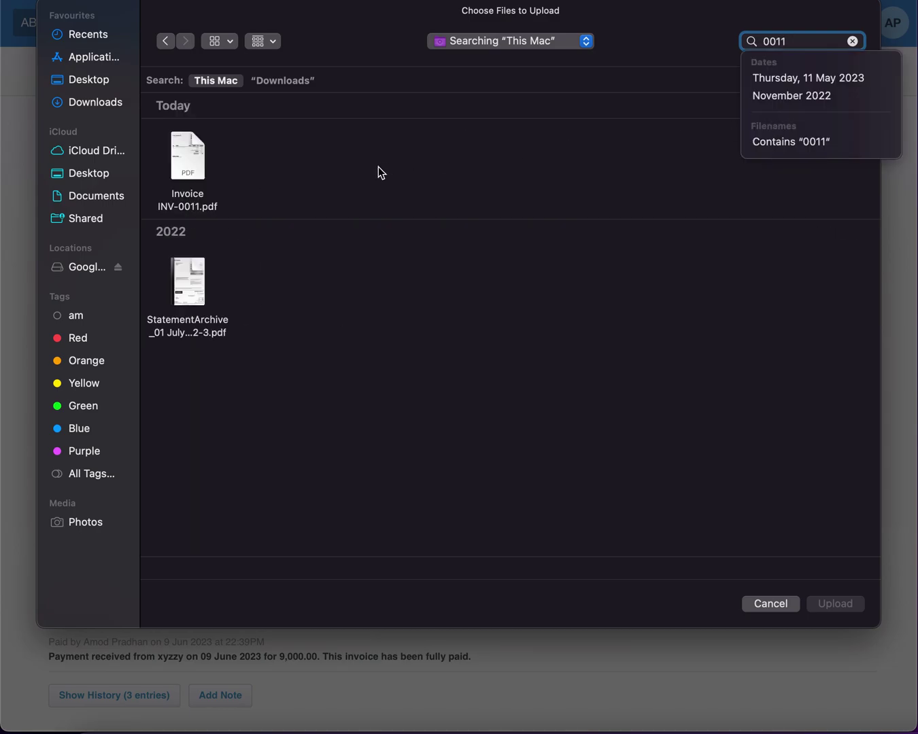
pyautogui.click(204, 157)
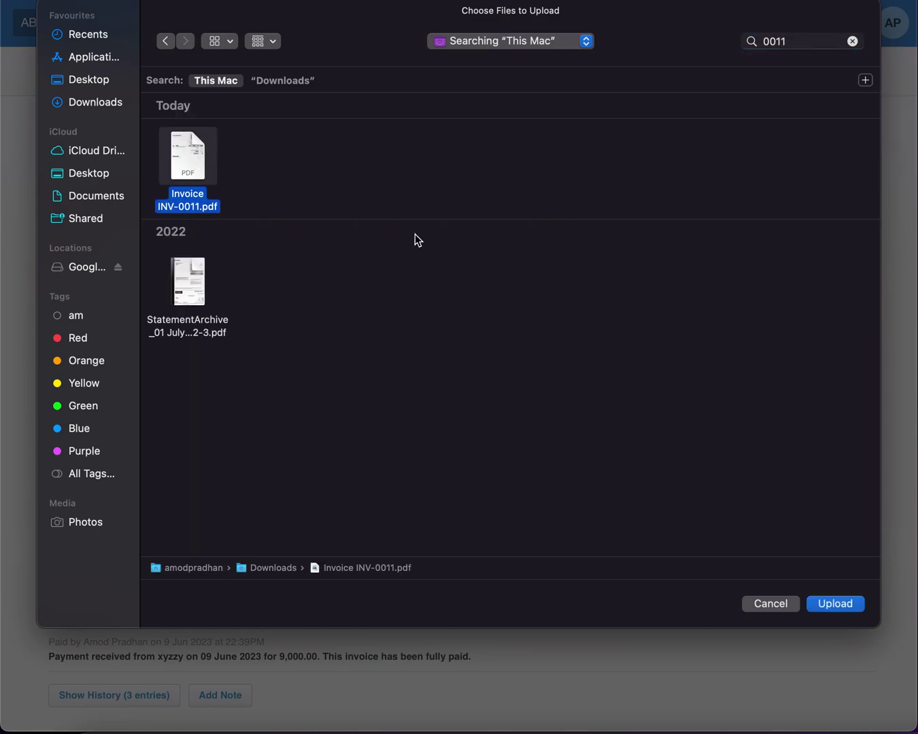
pyautogui.click(860, 600)
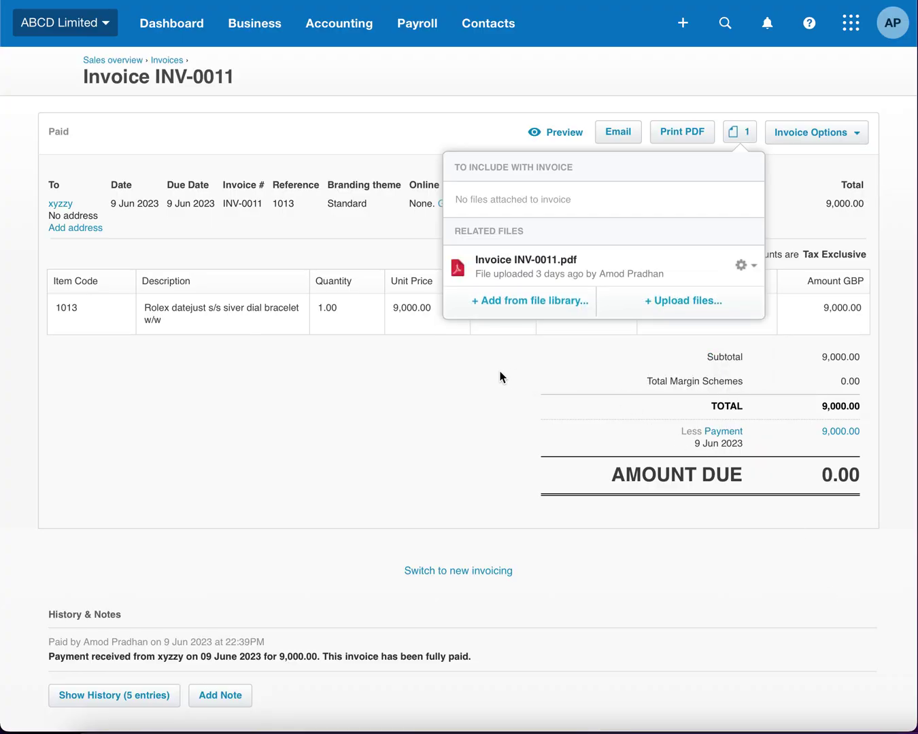
# Step: Preview the attached Invoice INV-0011.pdf, close the file list, and open the invoice's 9,000.00 payment
pyautogui.click(552, 270)
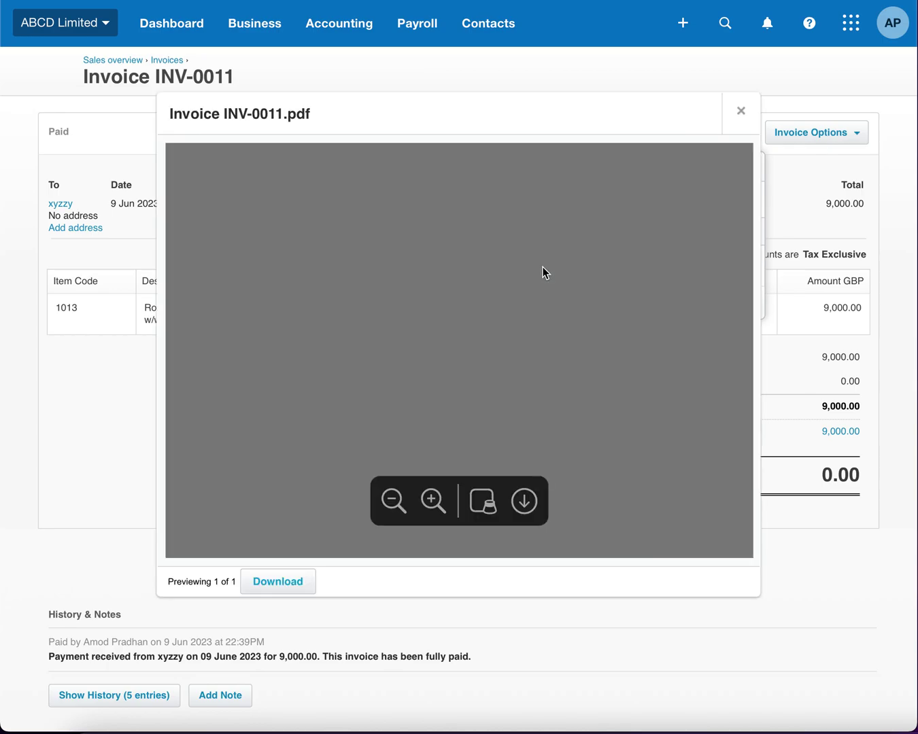
pyautogui.scroll(-2, 542, 266)
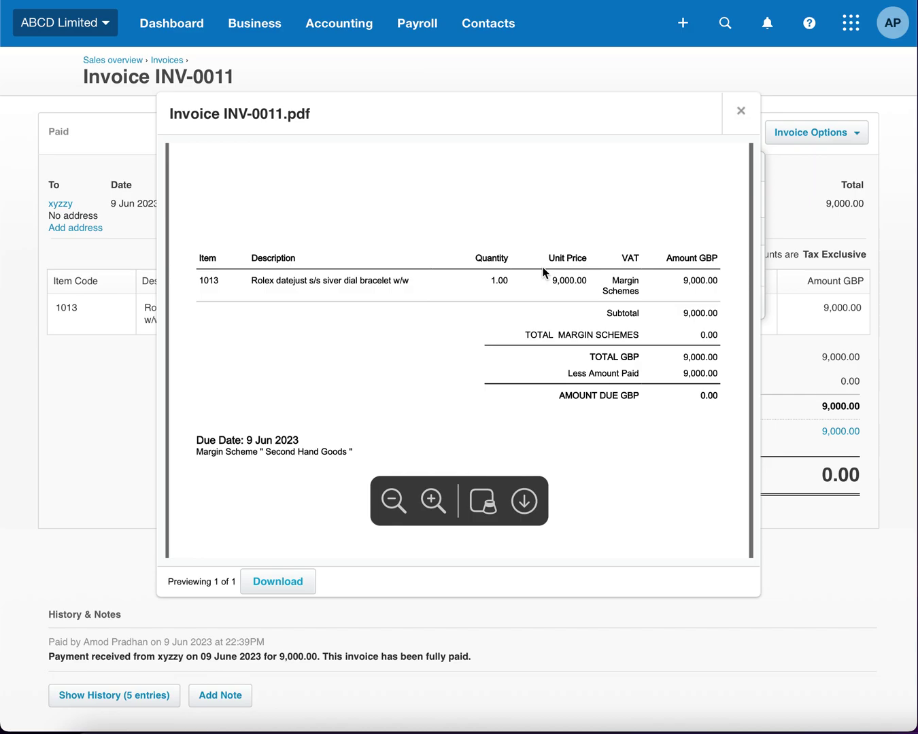
pyautogui.scroll(-2, 542, 272)
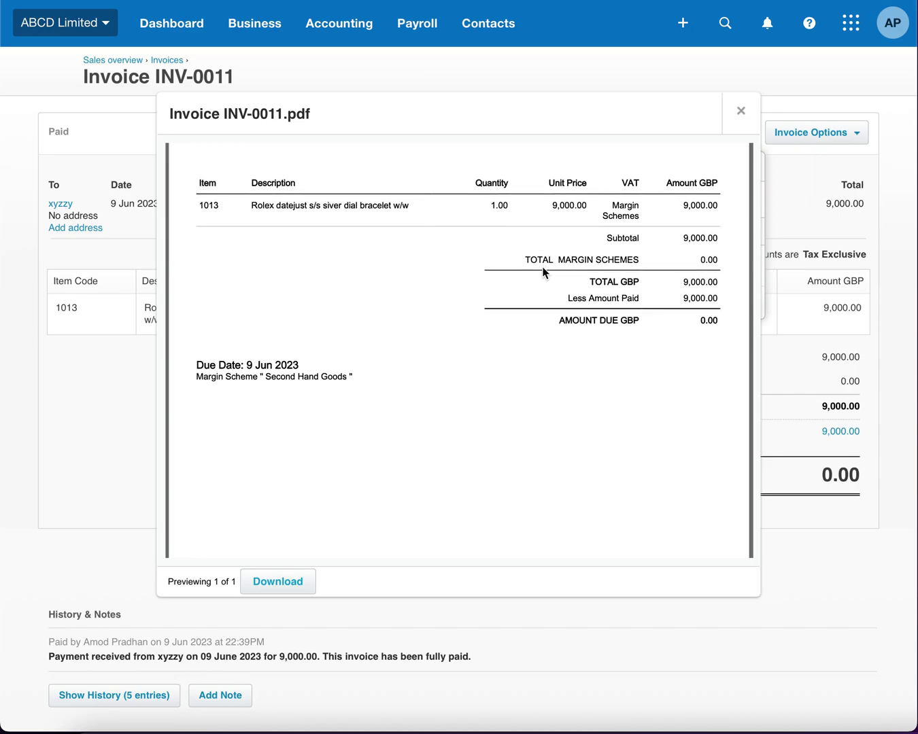
pyautogui.scroll(-5, 543, 271)
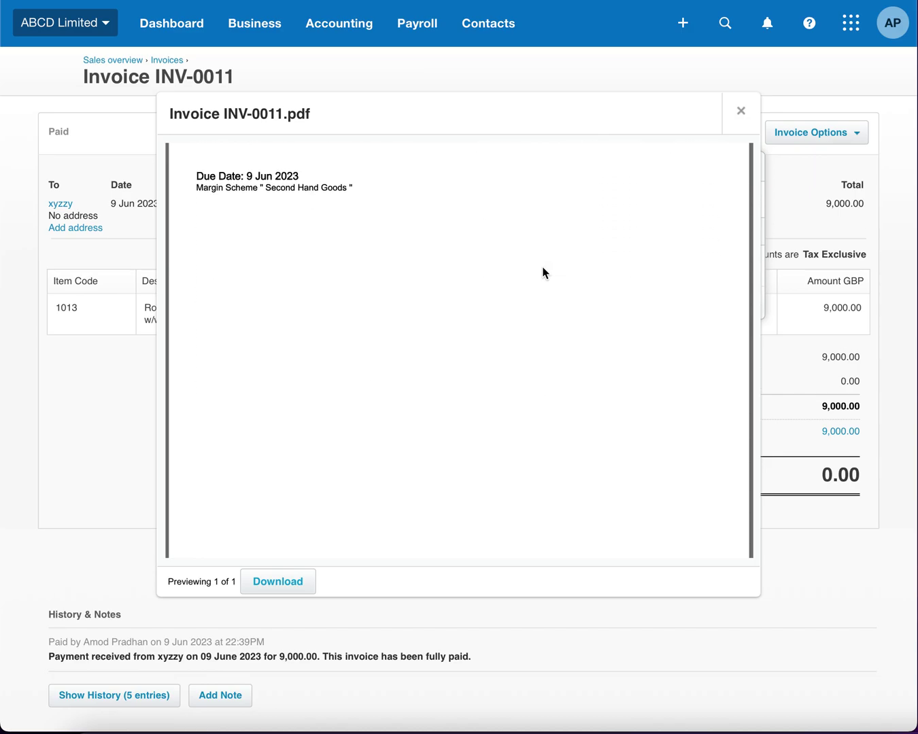
pyautogui.scroll(8, 543, 272)
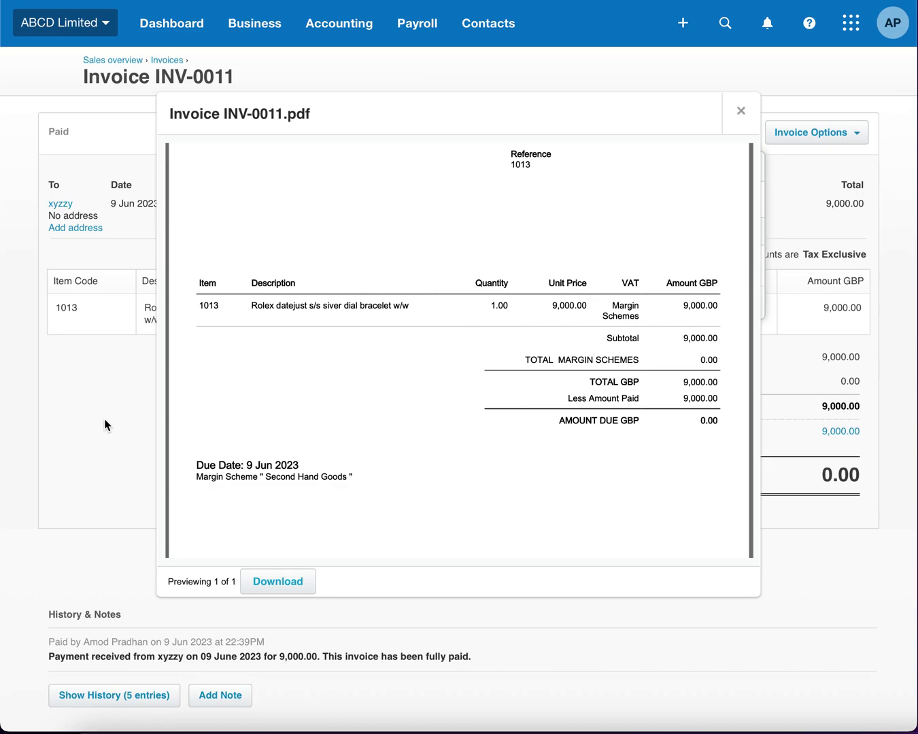
pyautogui.click(740, 111)
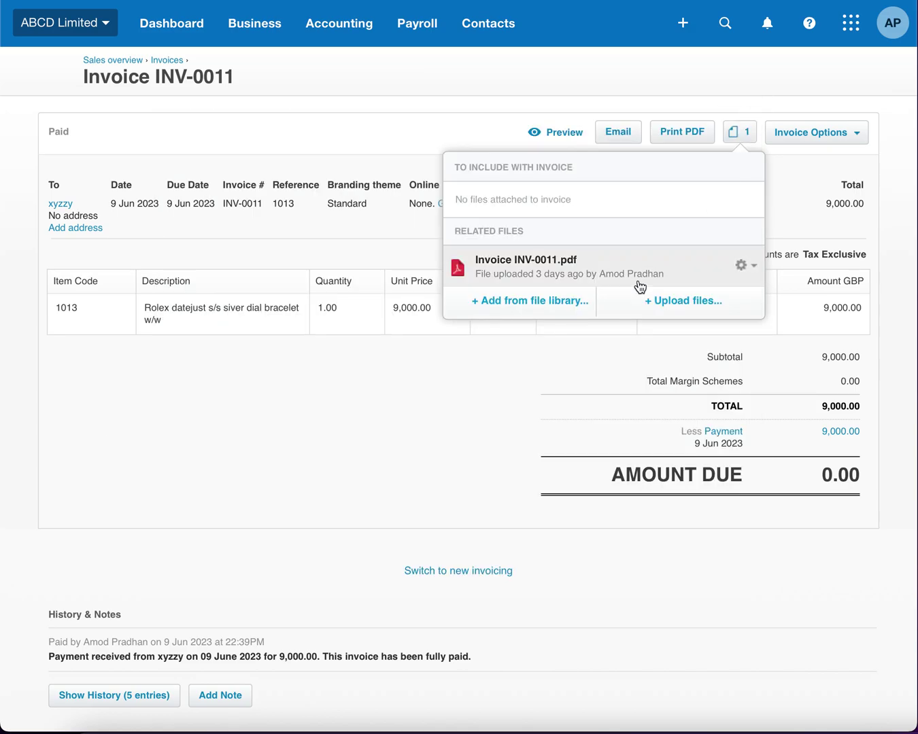
pyautogui.click(427, 442)
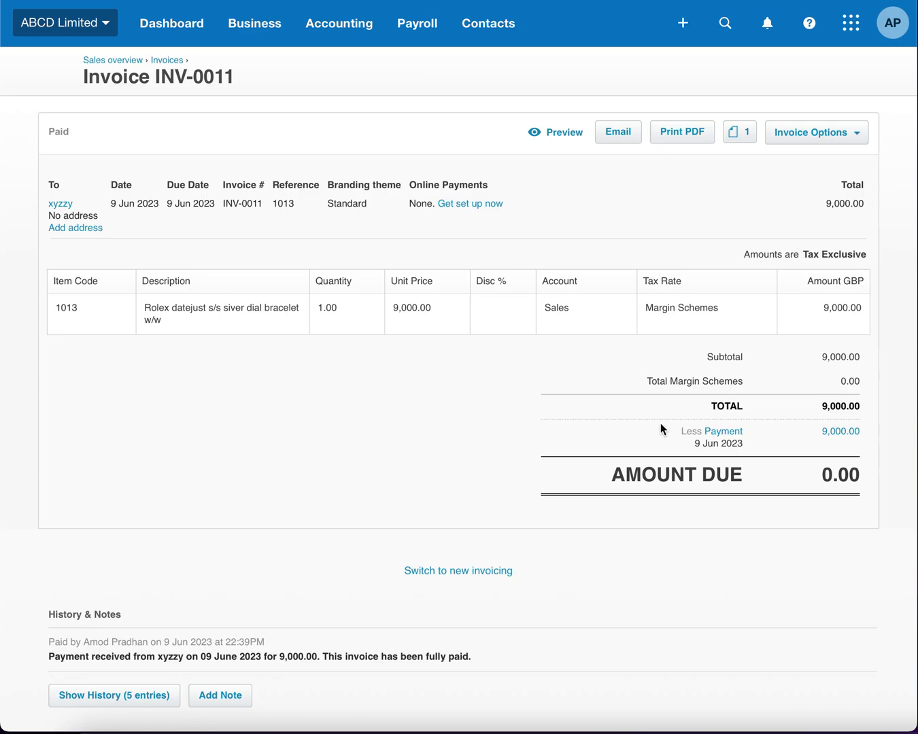
pyautogui.click(716, 435)
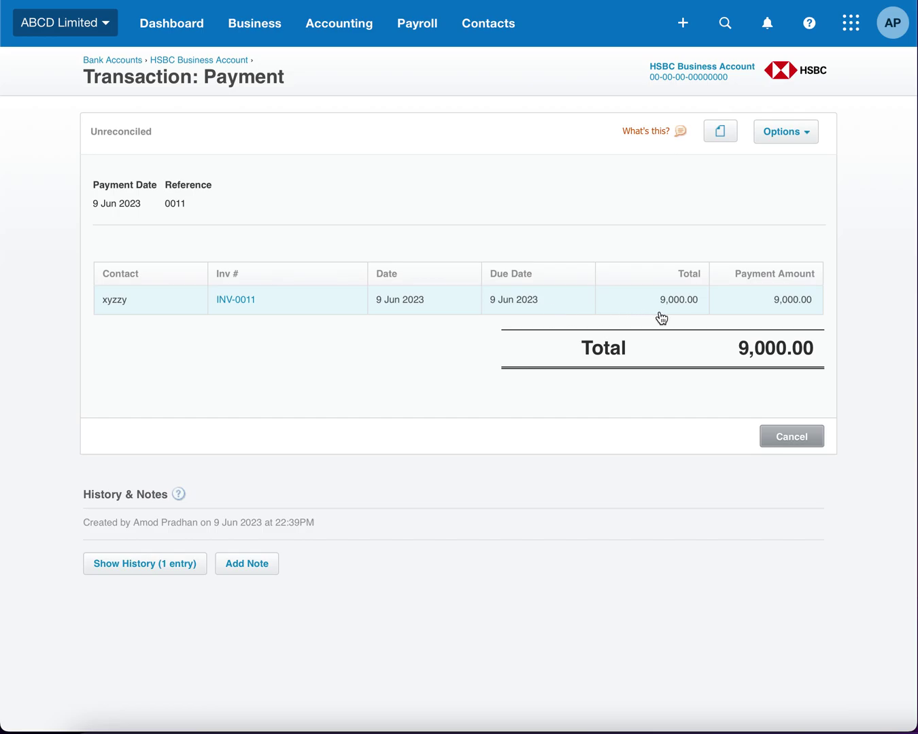
# Step: Use Remove & Redo to remove the 9,000.00 HSBC payment from INV-0011
pyautogui.click(805, 138)
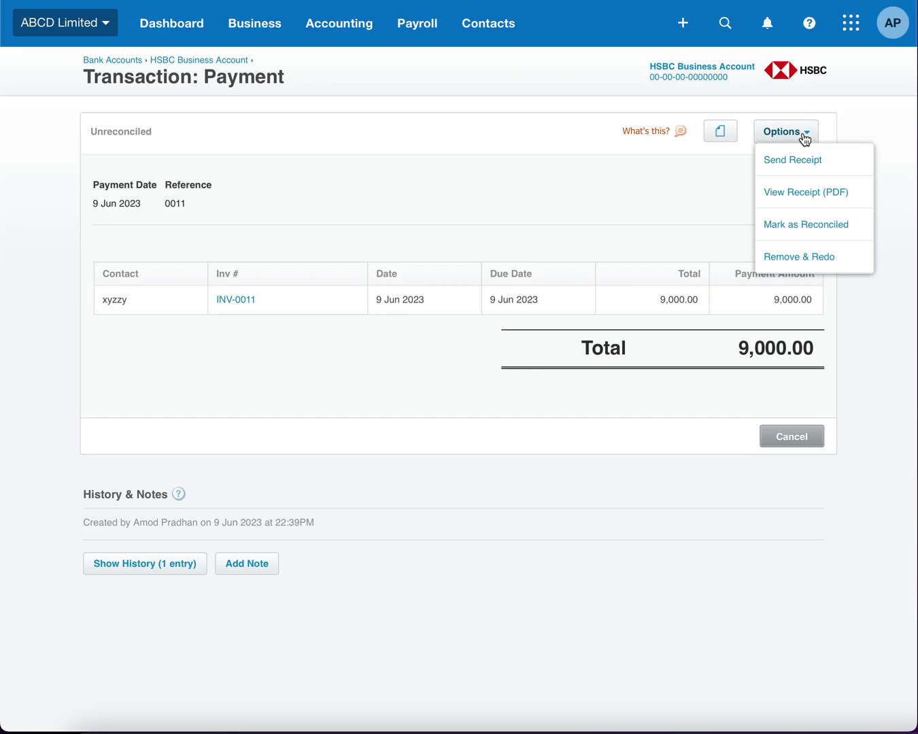
pyautogui.click(785, 257)
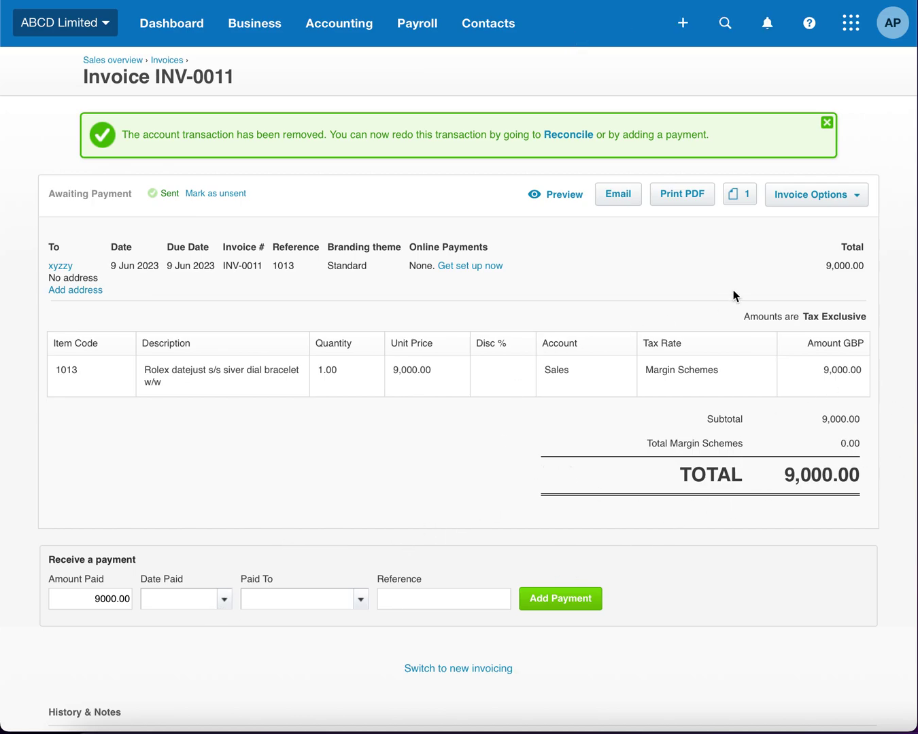
pyautogui.click(834, 203)
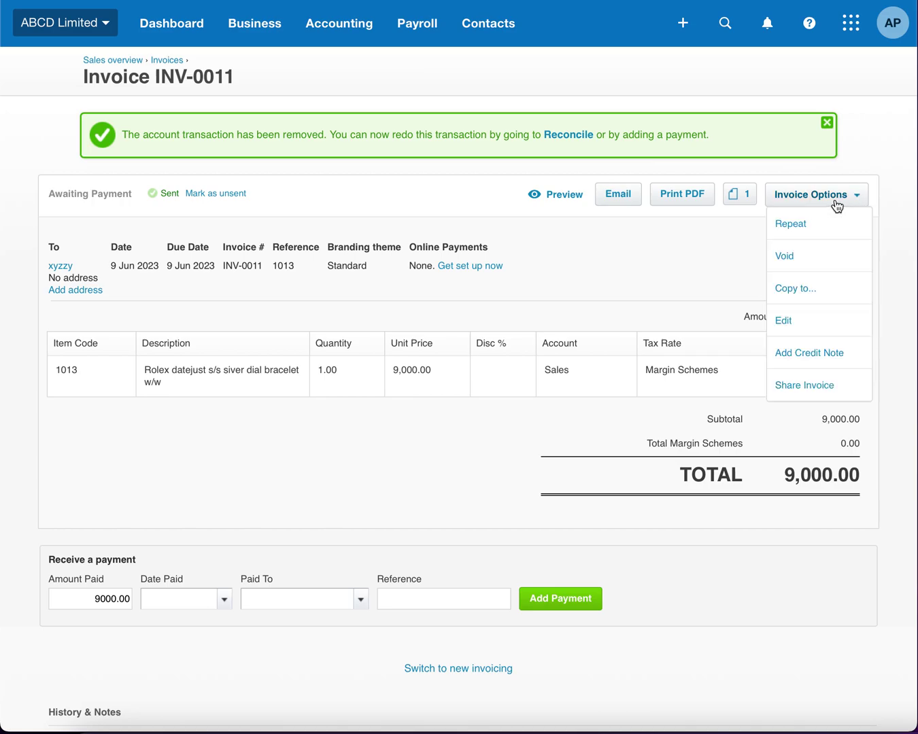
# Step: Edit INV-0011 to an 8500 unit price with 500 tax, then save past the 0% tax warning
pyautogui.click(801, 320)
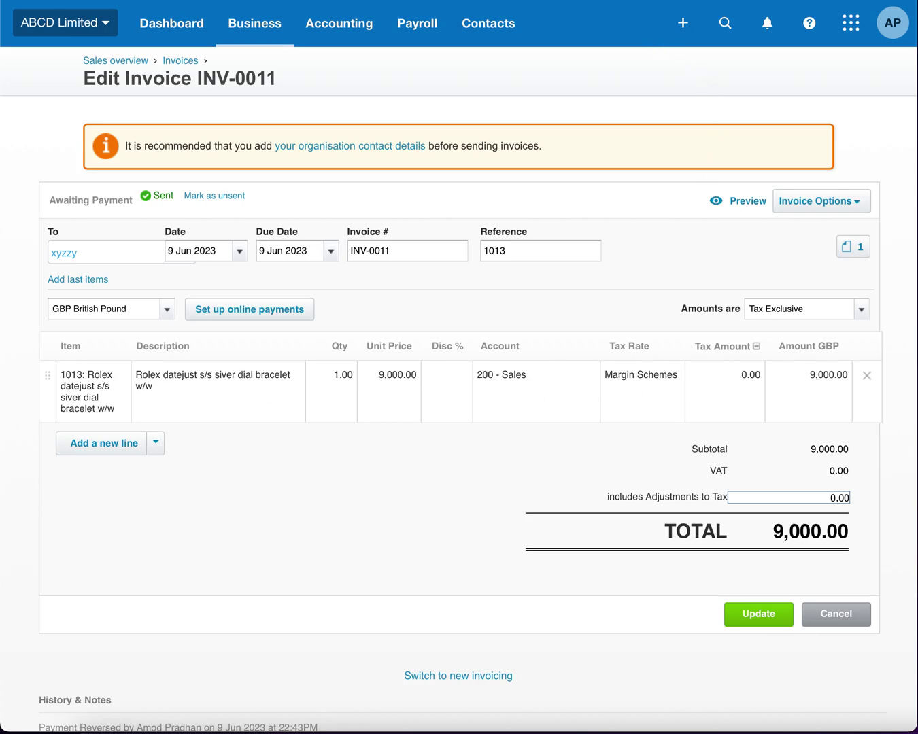
pyautogui.press('super+Tab')
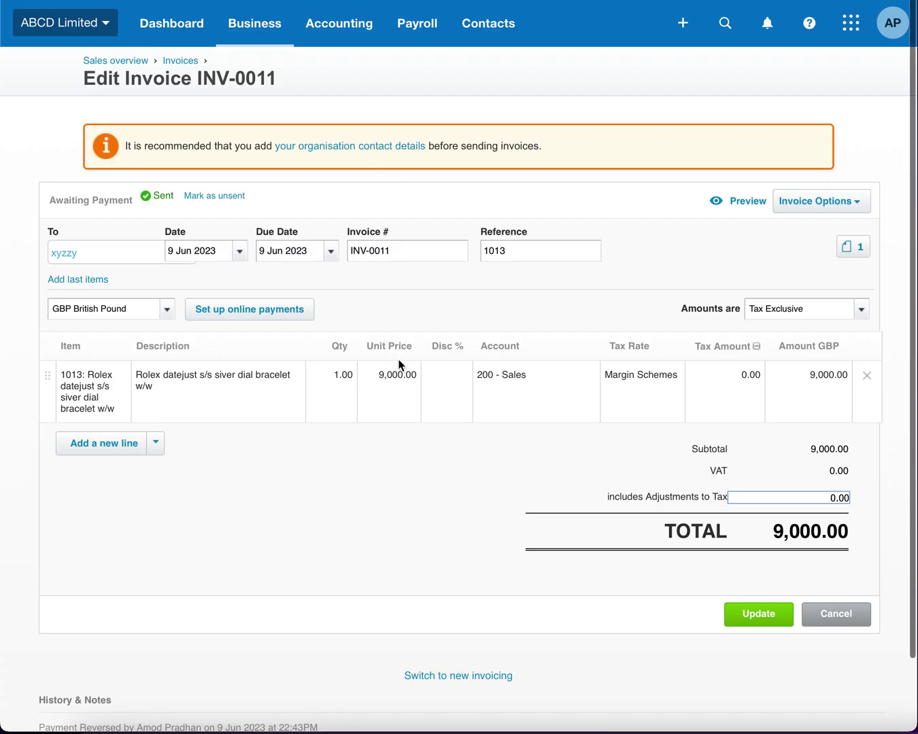
pyautogui.click(402, 373)
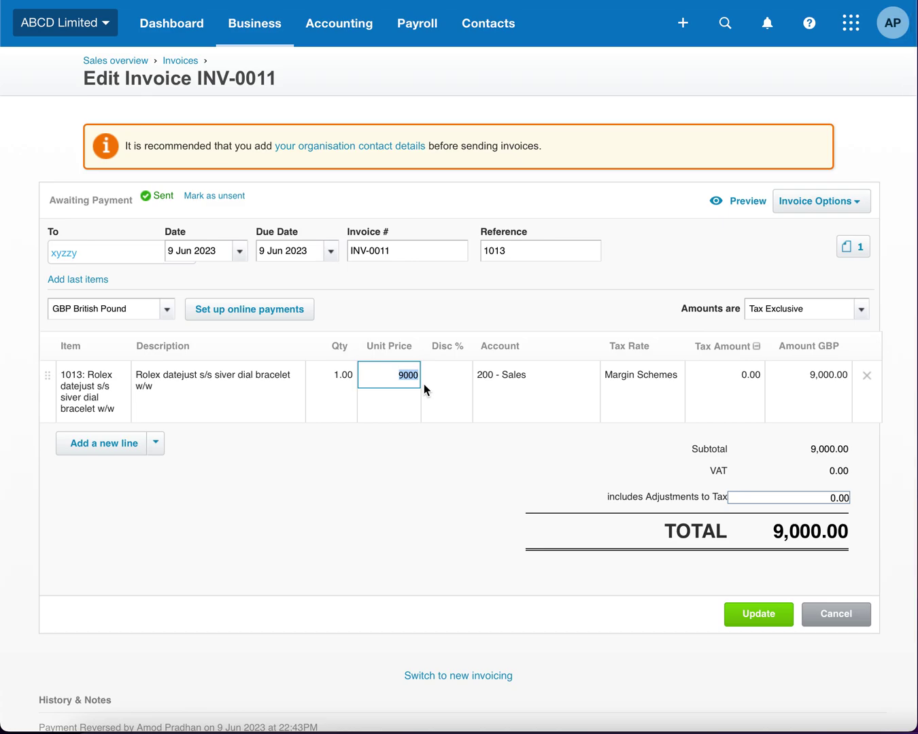
pyautogui.press('BackSpace')
pyautogui.write('8500')
pyautogui.press('Tab')
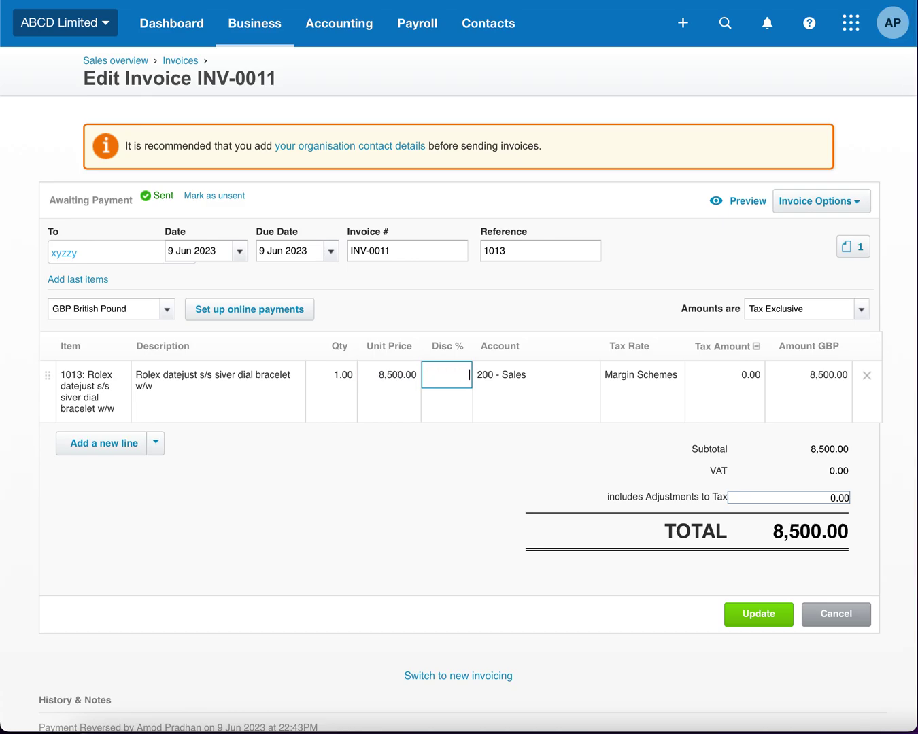
pyautogui.click(753, 373)
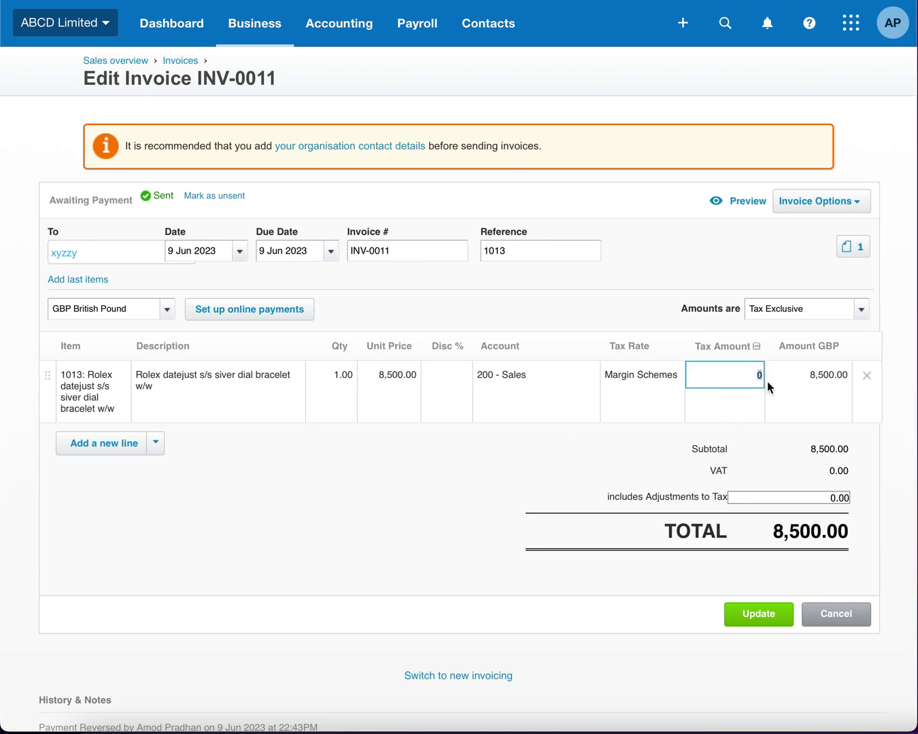
pyautogui.write('500')
pyautogui.click(519, 481)
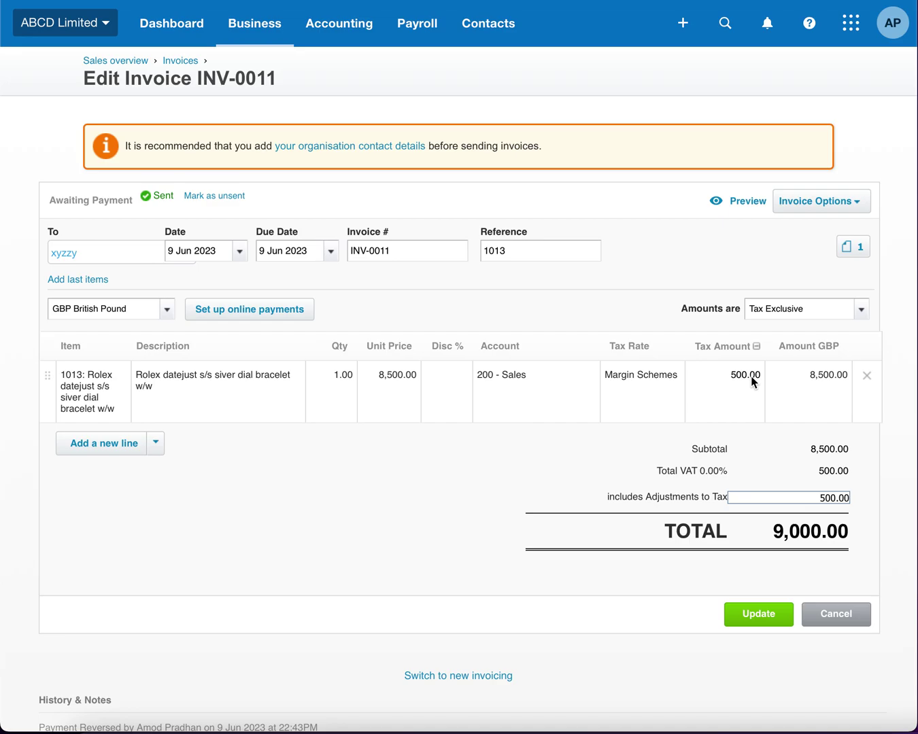
pyautogui.click(757, 614)
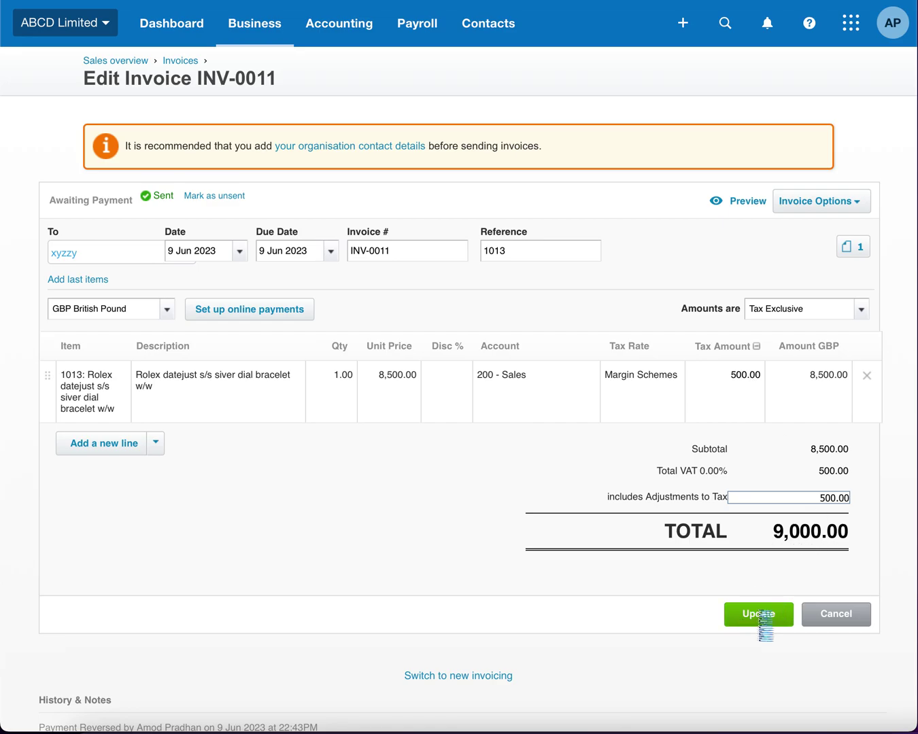
pyautogui.click(487, 404)
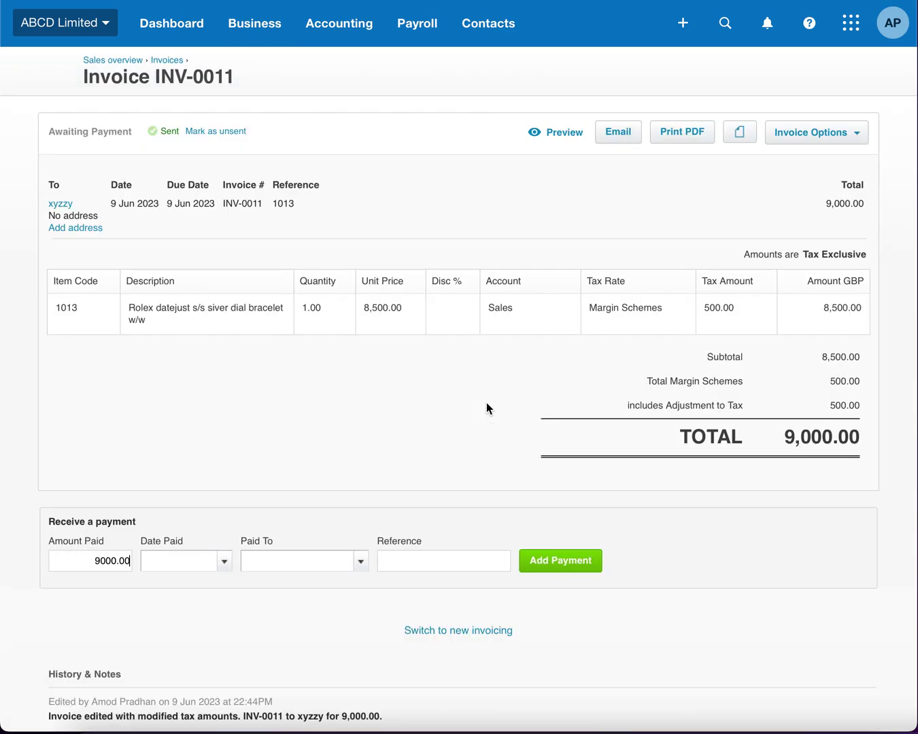
# Step: Add a payment dated 9 Jun 2023 into HSBC Business Account with reference 0011
pyautogui.click(226, 563)
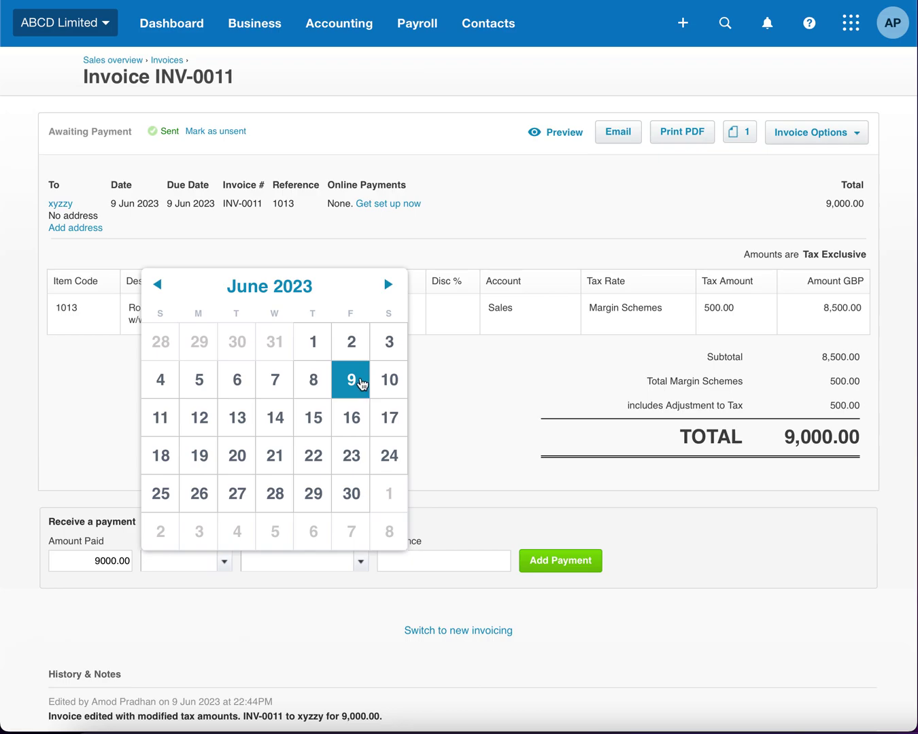
pyautogui.click(355, 381)
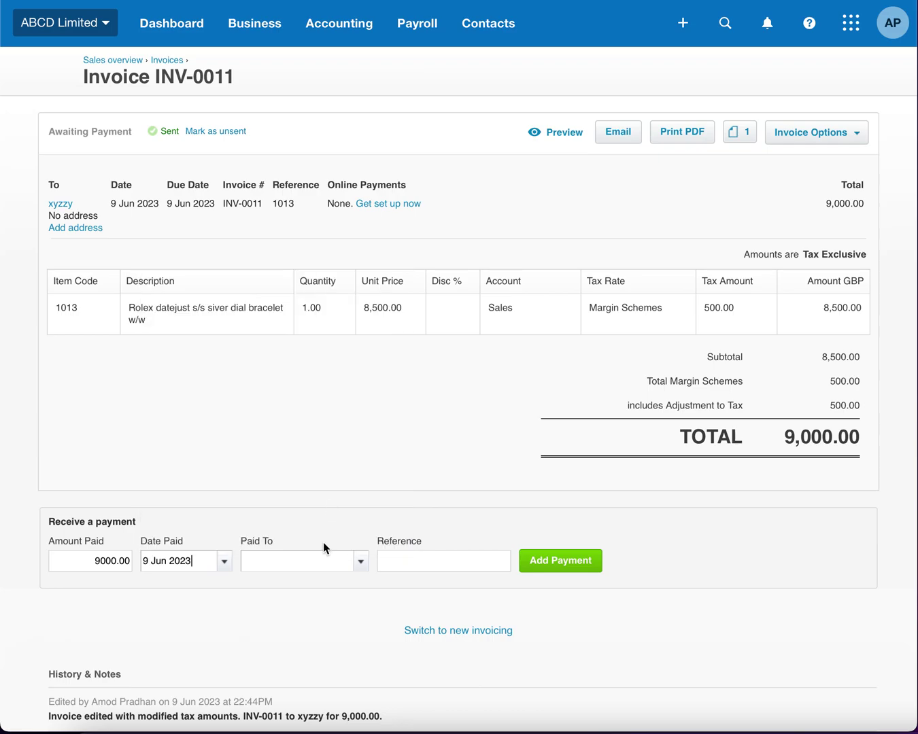
pyautogui.click(362, 563)
pyautogui.click(338, 666)
pyautogui.click(463, 563)
pyautogui.write('0011')
pyautogui.click(571, 560)
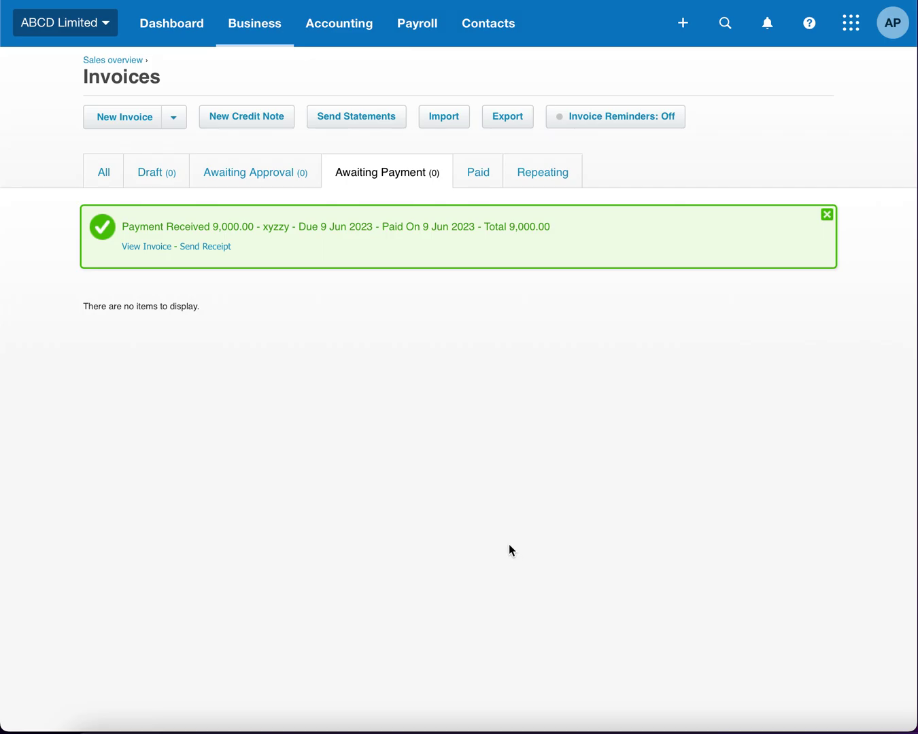
# Step: Create a new VAT return for 01 May to 31 Jul 2023 and check the 4,216.66 VAT due
pyautogui.click(358, 22)
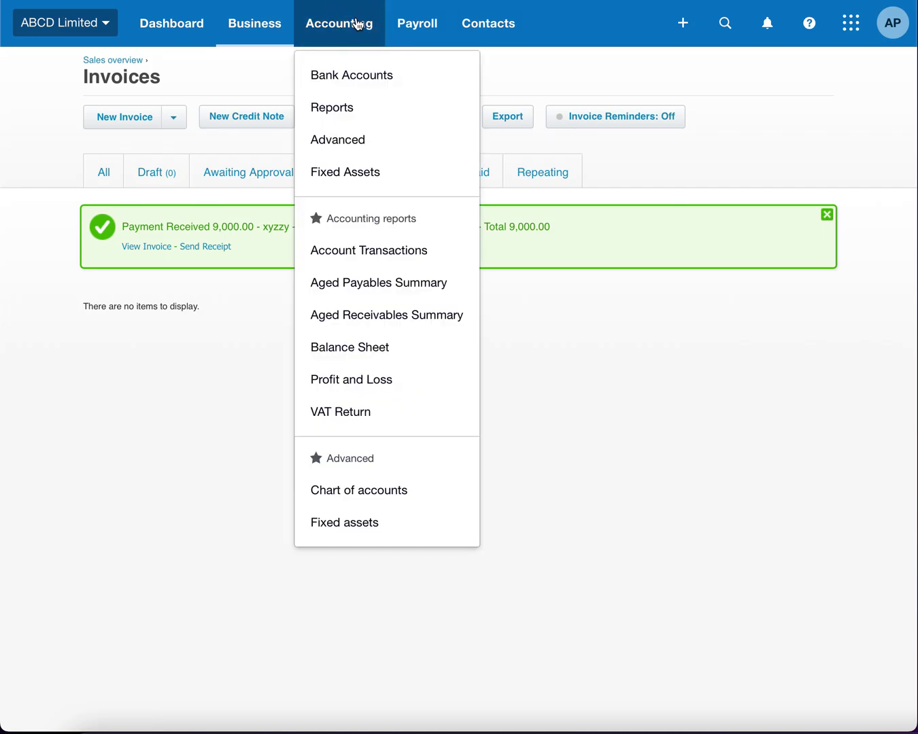
pyautogui.click(351, 413)
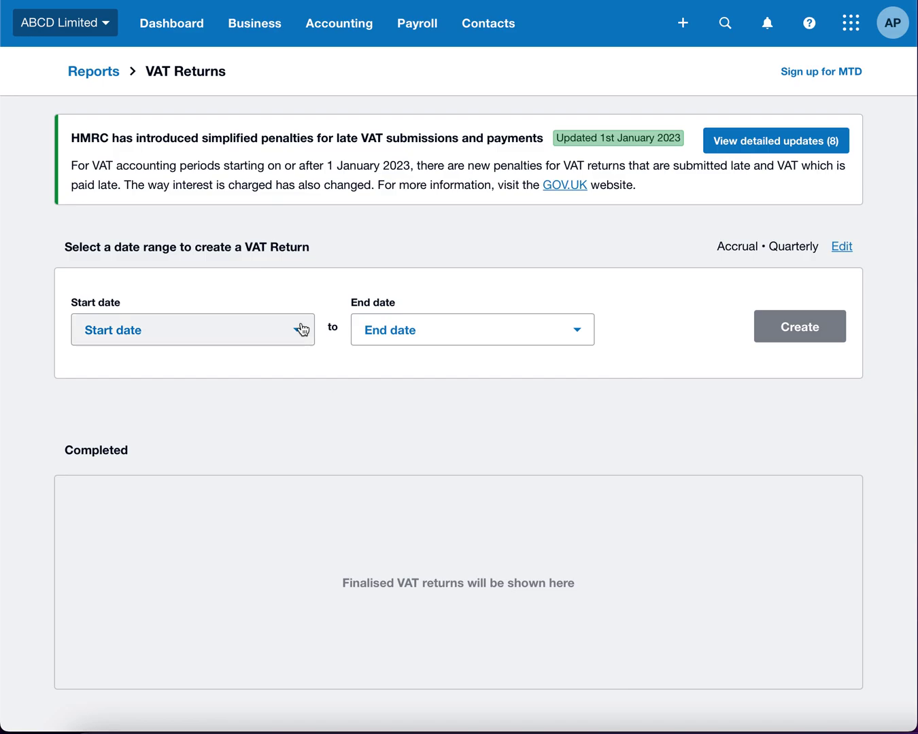
pyautogui.click(305, 327)
pyautogui.click(93, 376)
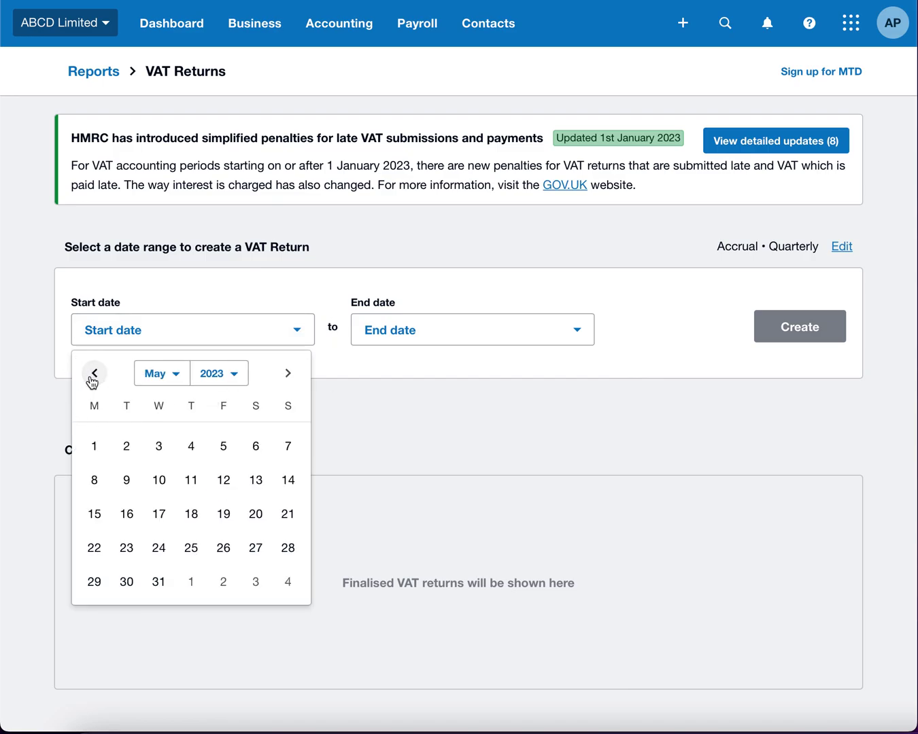
pyautogui.click(92, 376)
pyautogui.click(287, 374)
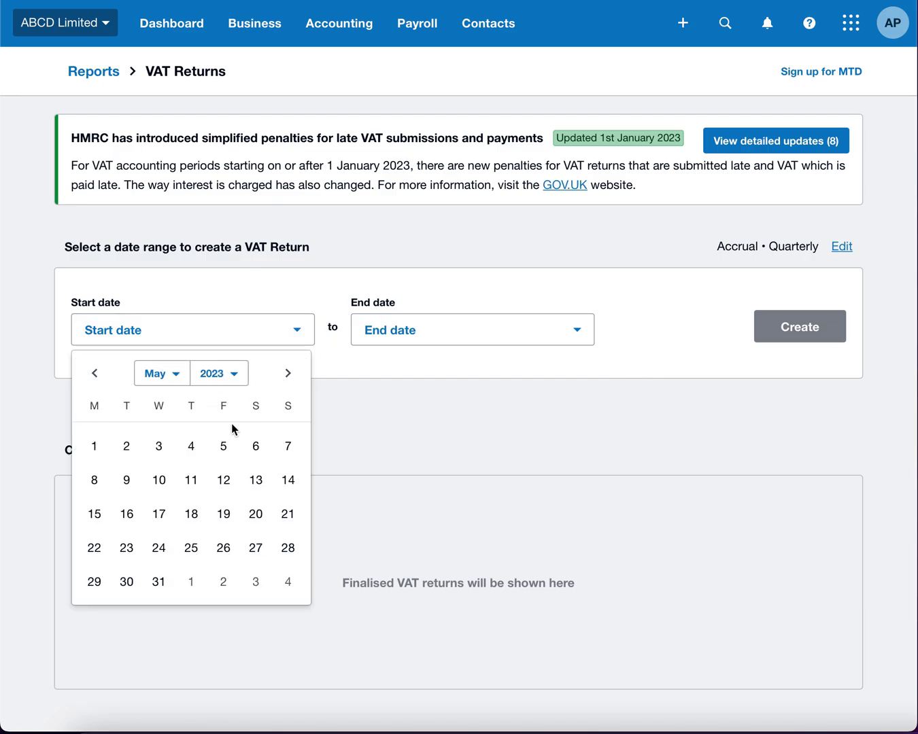
pyautogui.click(93, 449)
pyautogui.click(591, 333)
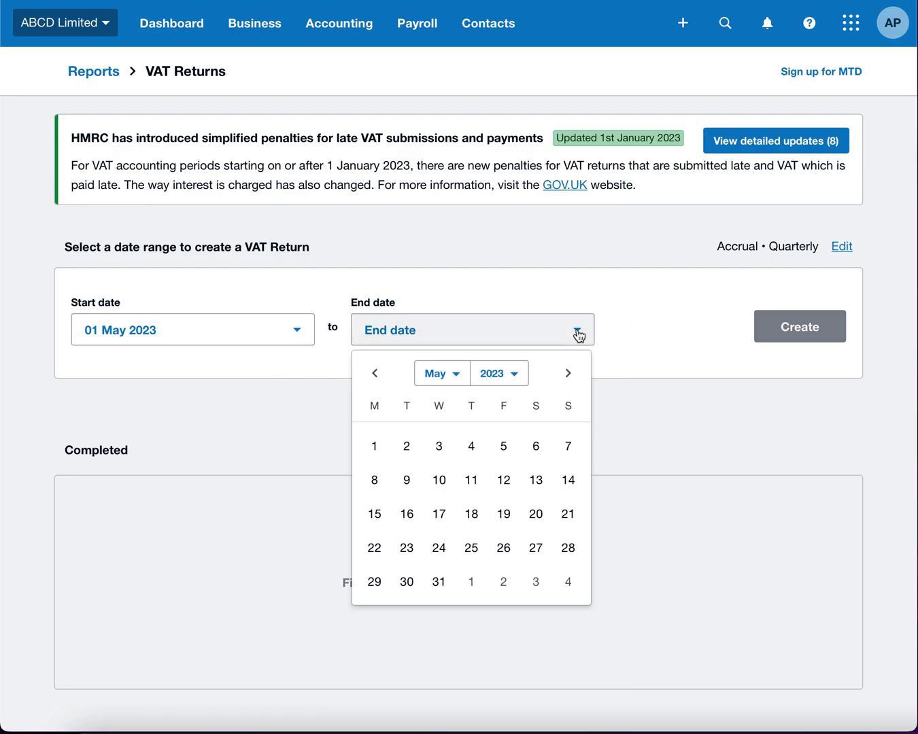
pyautogui.click(569, 373)
pyautogui.click(570, 374)
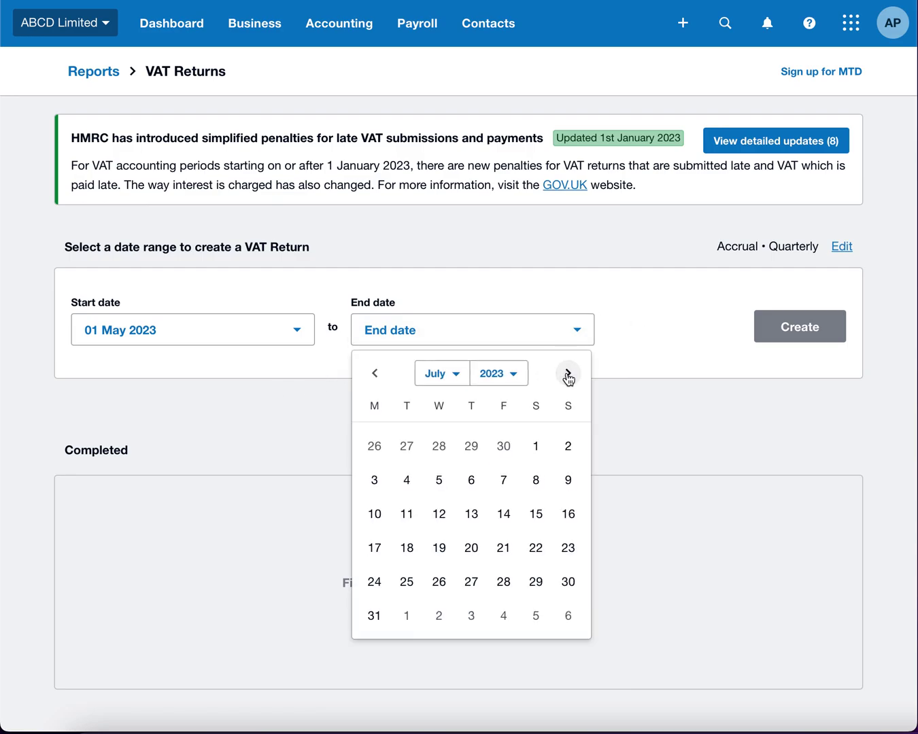
pyautogui.click(382, 617)
pyautogui.click(771, 334)
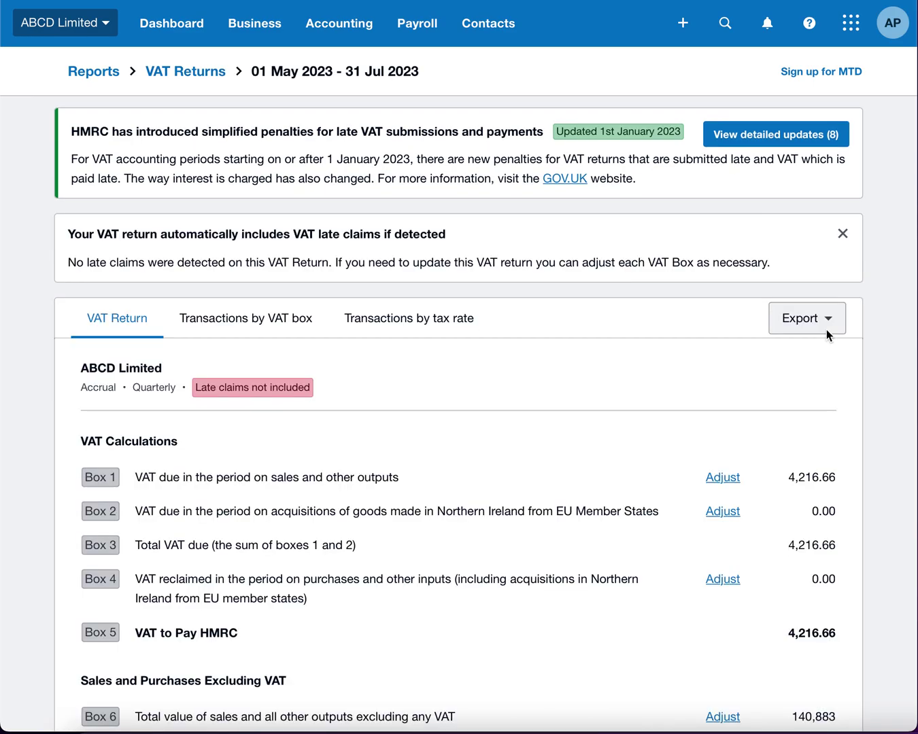
pyautogui.scroll(-3, 804, 339)
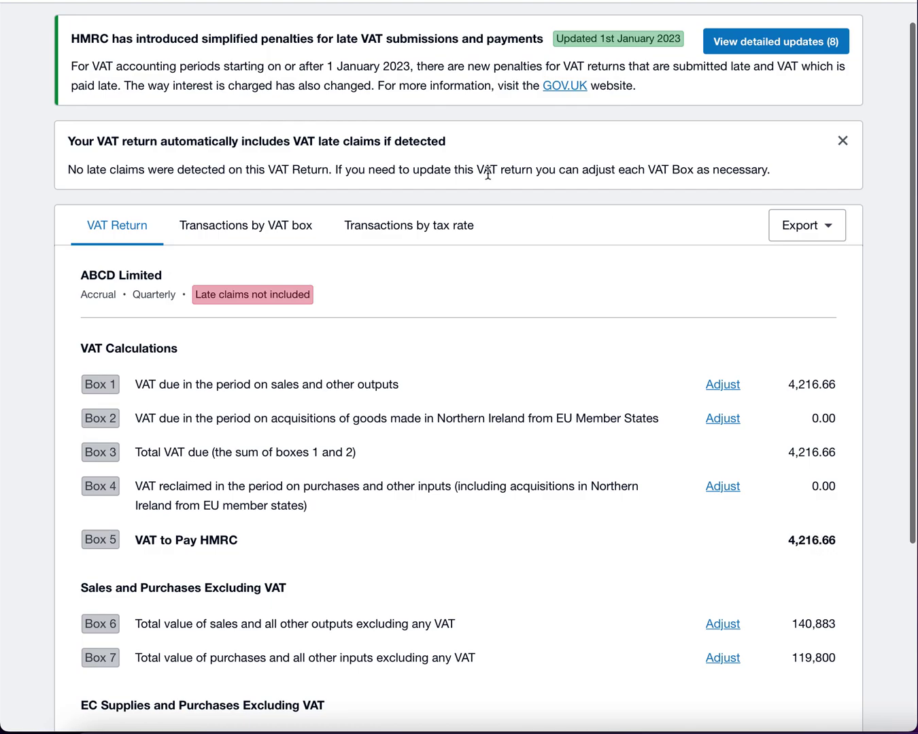
# Step: View transactions by tax rate and scroll to INV-0011's 500.00 VAT under Margin Schemes - Adjusted
pyautogui.click(409, 226)
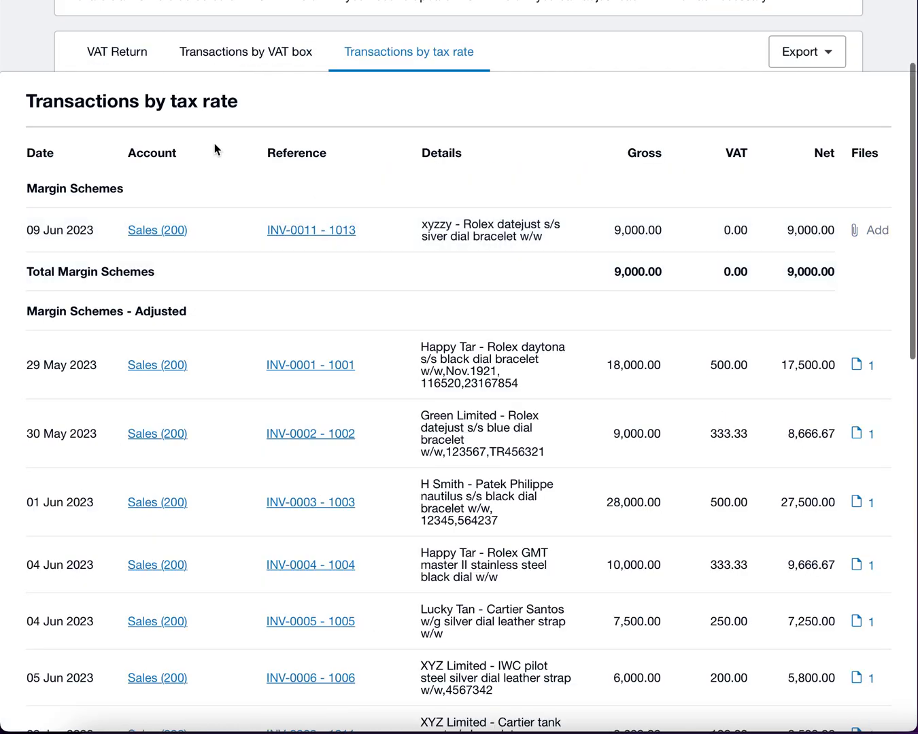
pyautogui.click(126, 54)
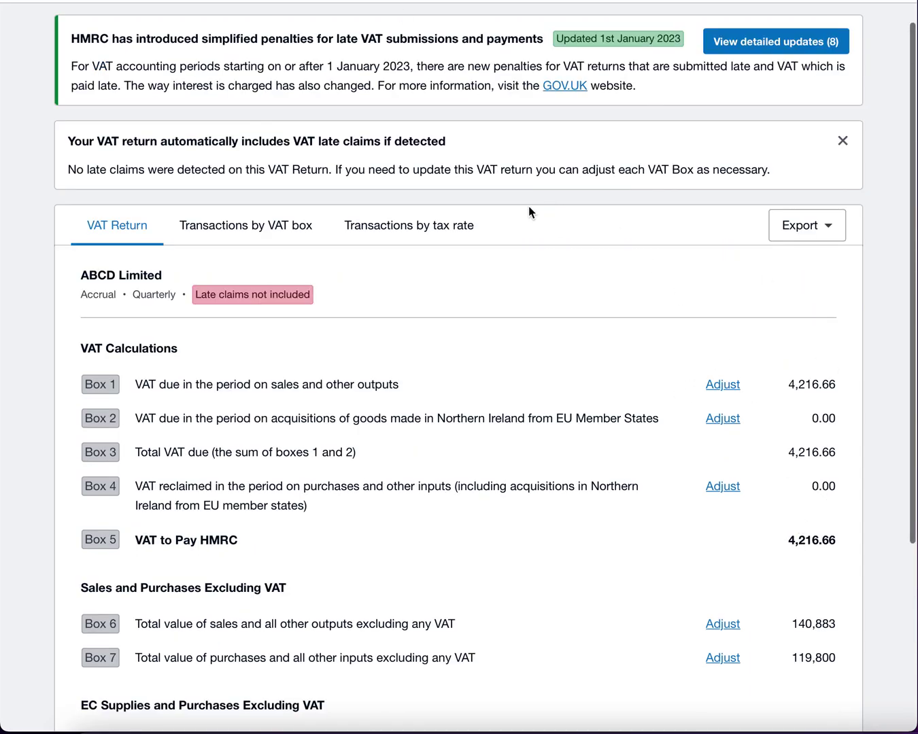
pyautogui.click(437, 228)
pyautogui.scroll(-3, 487, 240)
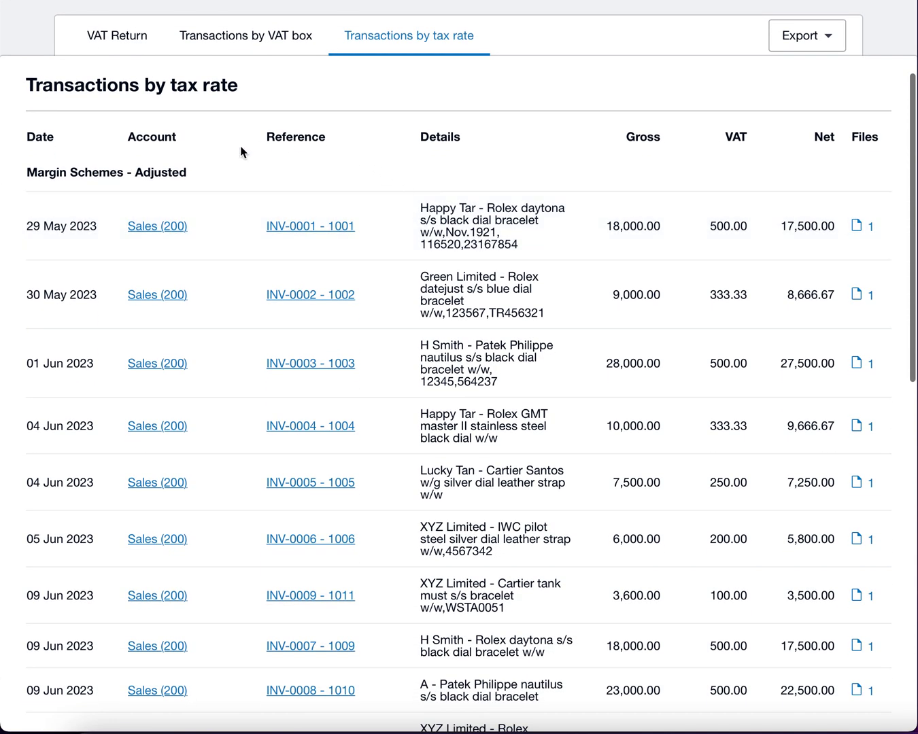
pyautogui.scroll(-2, 241, 148)
pyautogui.scroll(-2, 208, 83)
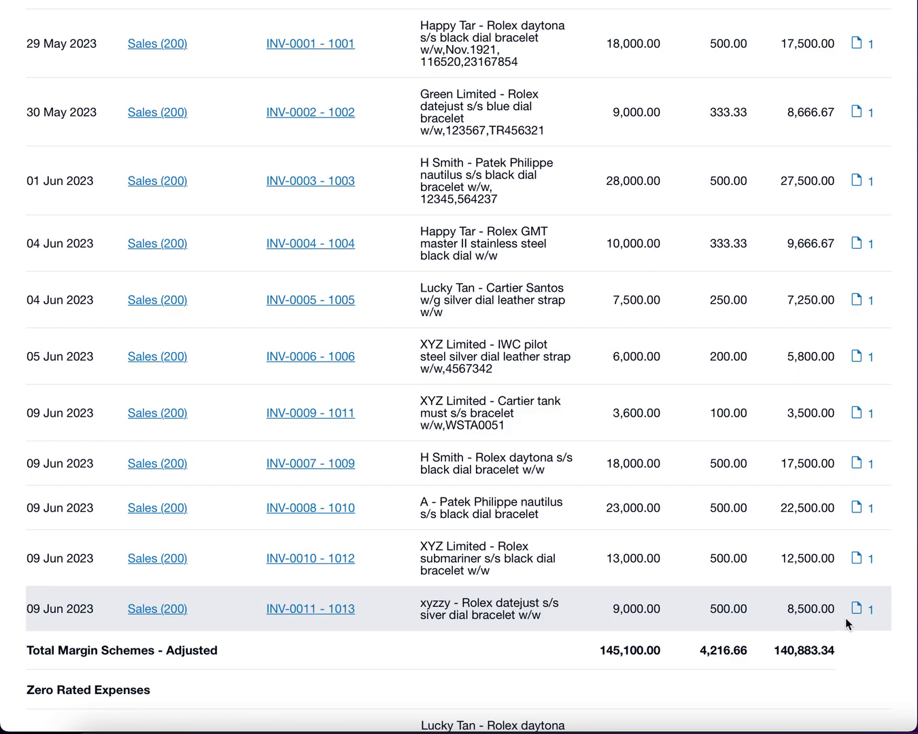
pyautogui.scroll(-1, 602, 550)
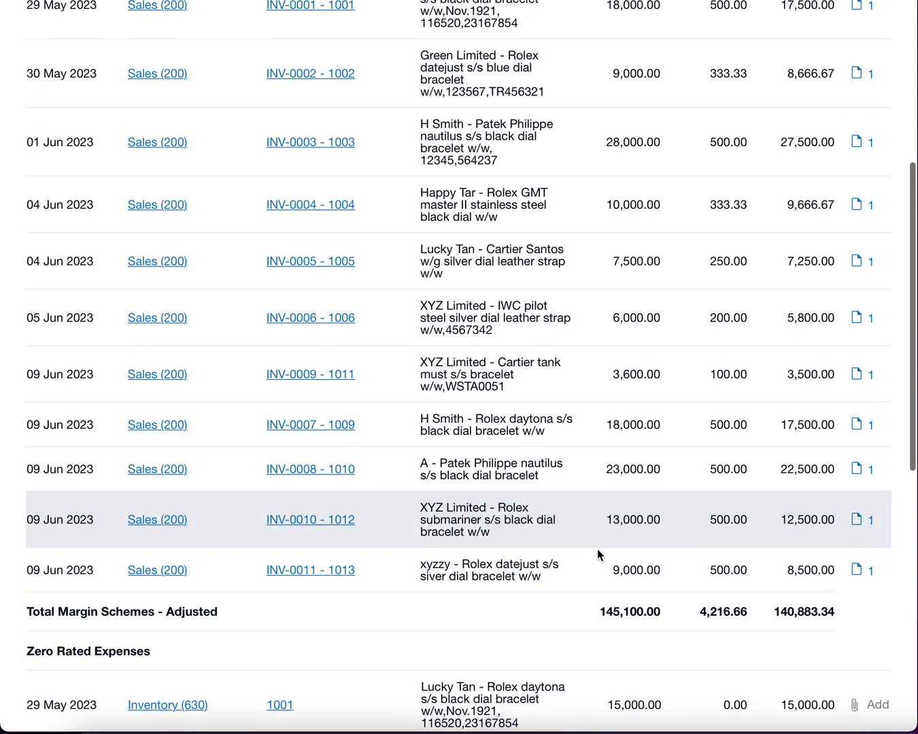
pyautogui.scroll(-10, 597, 548)
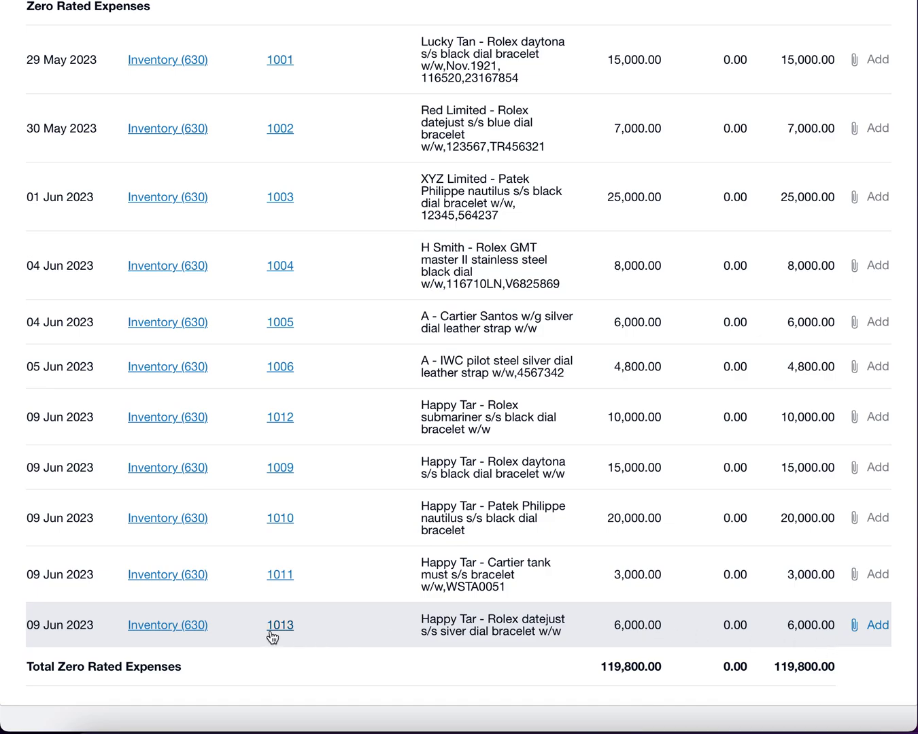
pyautogui.scroll(9, 310, 622)
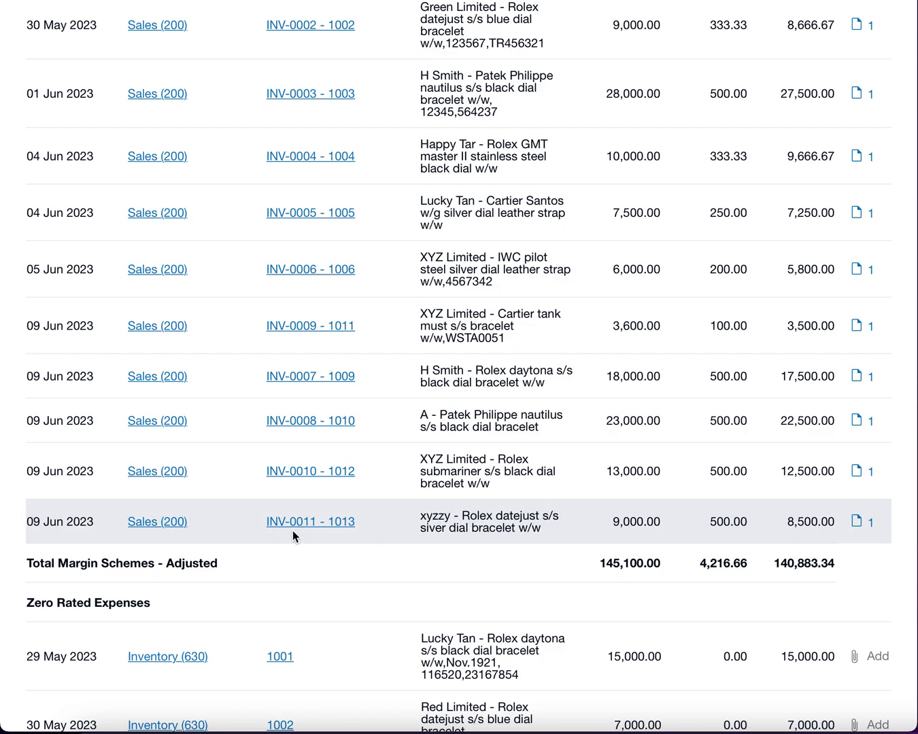
pyautogui.scroll(6, 293, 531)
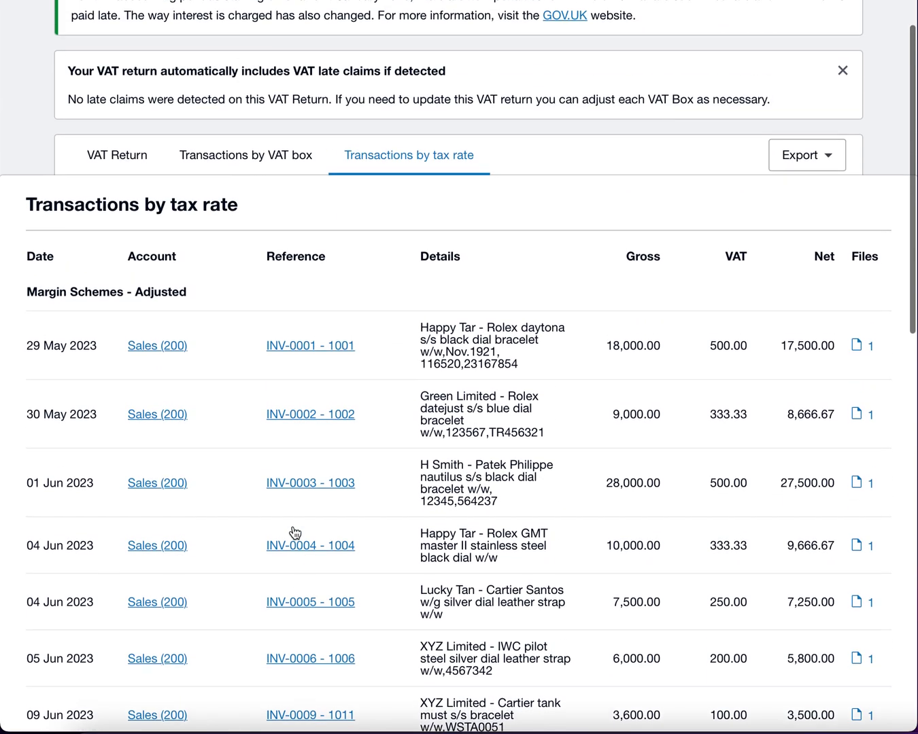